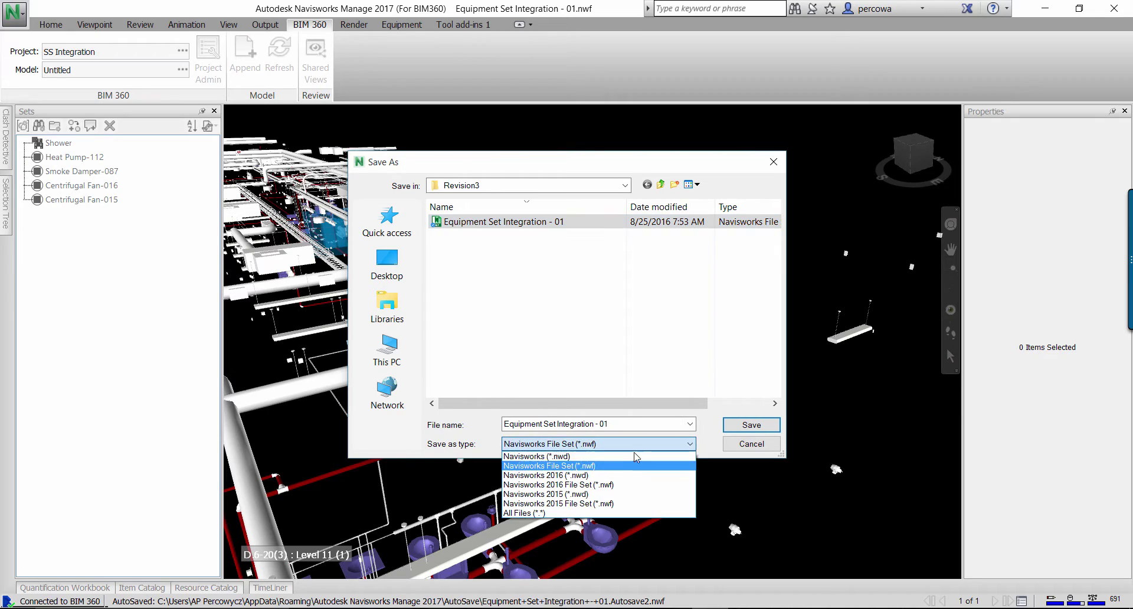
Save Equipment Set Integration - 01 as a Navisworks (*.nwd) file in the Revision3 folder.
{"action": "left_click", "coordinate": [603, 463]}
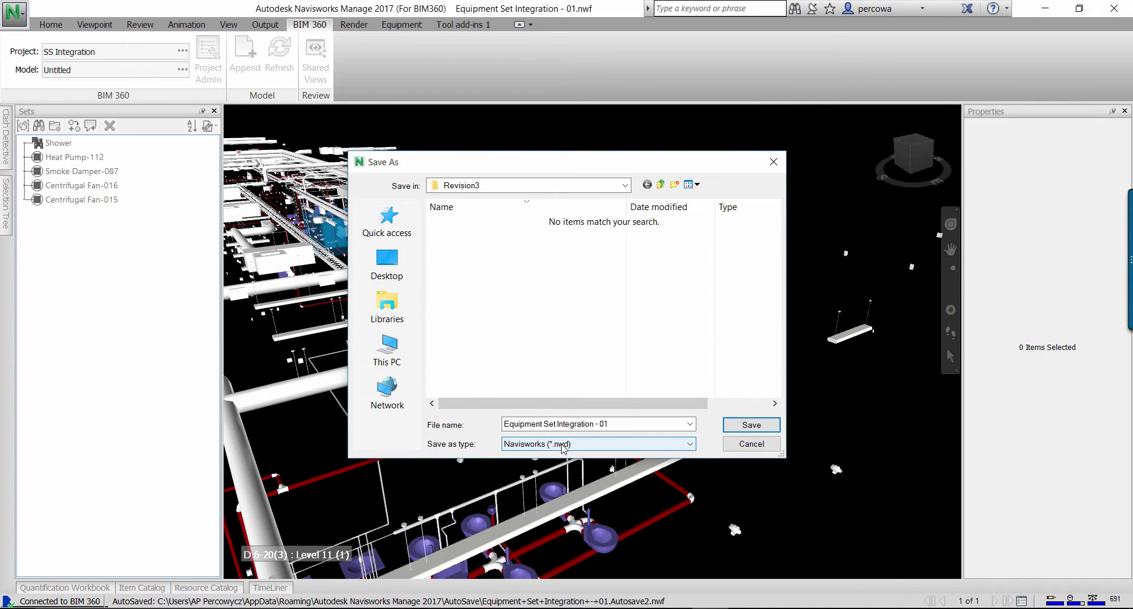
{"action": "left_click", "coordinate": [761, 425]}
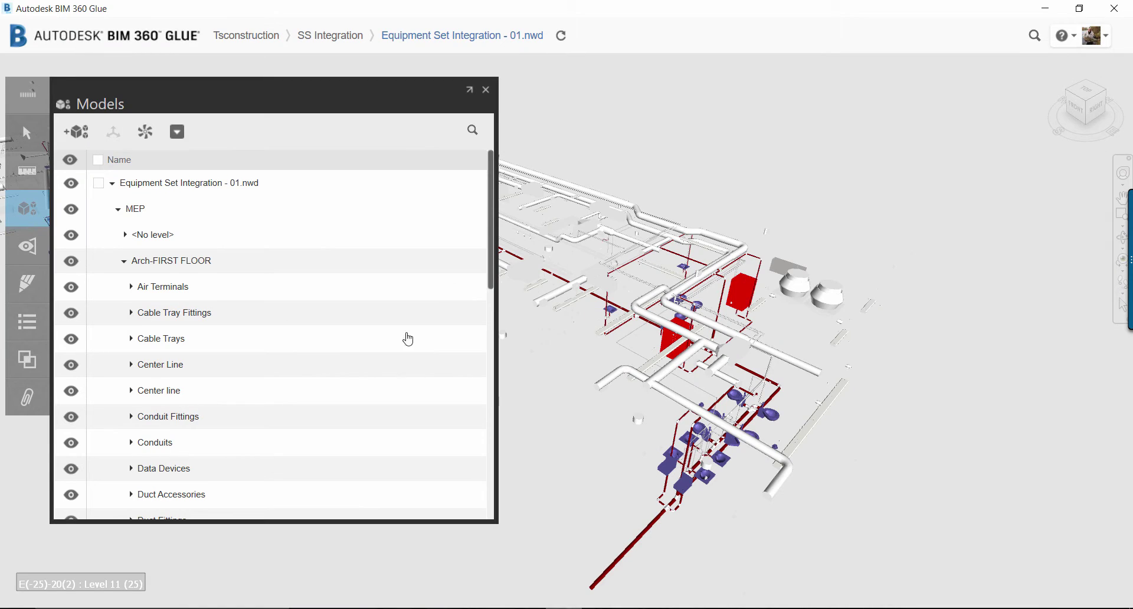
Switch to BIM 360 Glue, return to the SS Integration project and browse for a model to upload.
{"action": "left_click", "coordinate": [486, 90]}
{"action": "mouse_move", "coordinate": [493, 47]}
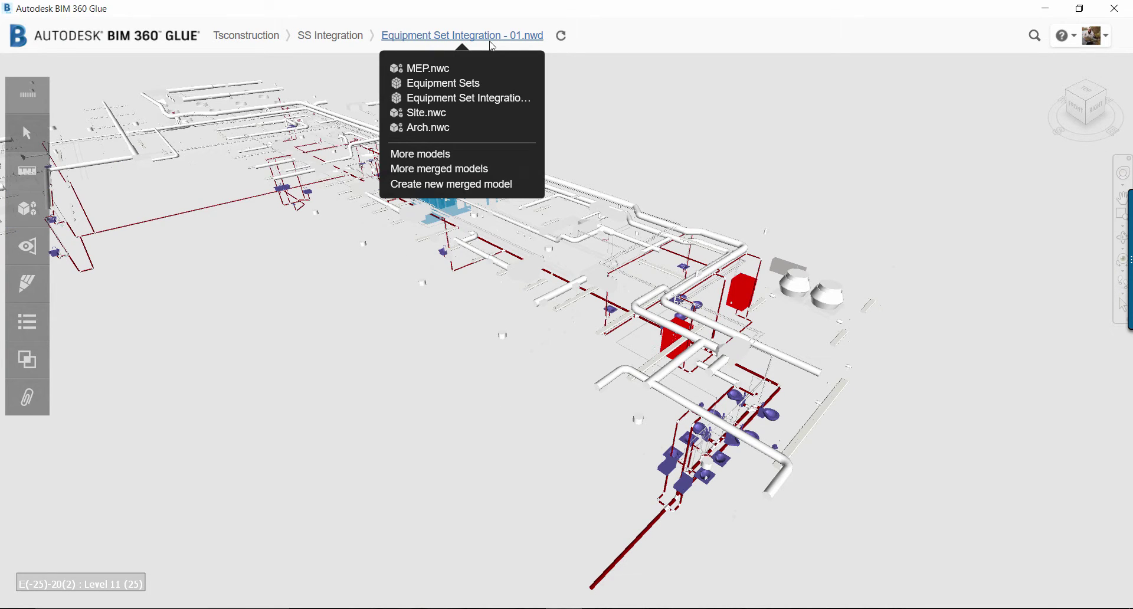
{"action": "left_click", "coordinate": [345, 43]}
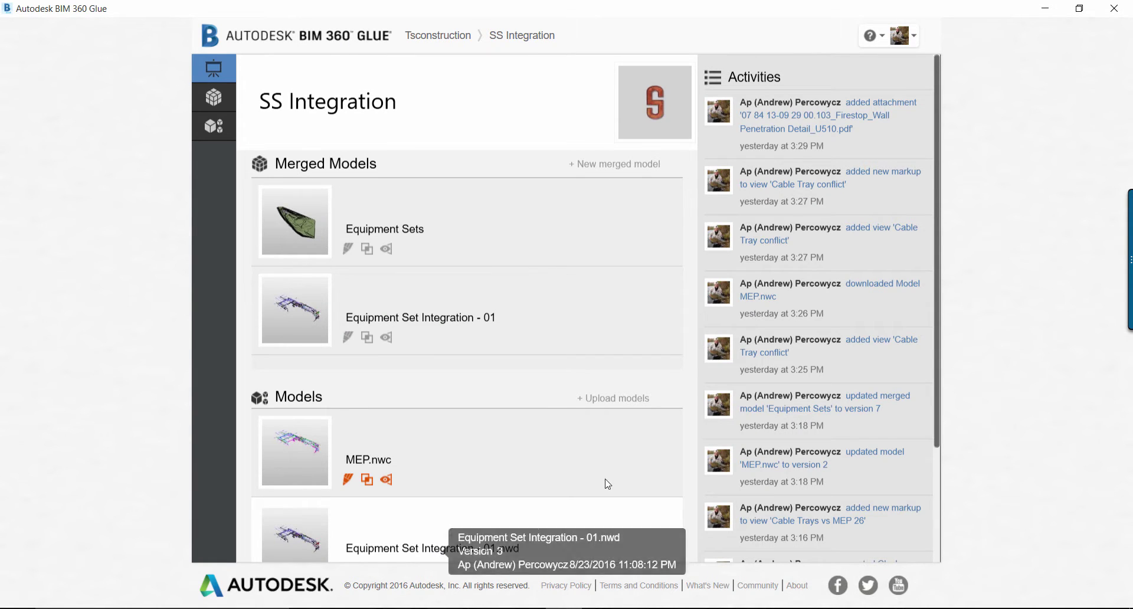
{"action": "left_click", "coordinate": [619, 398]}
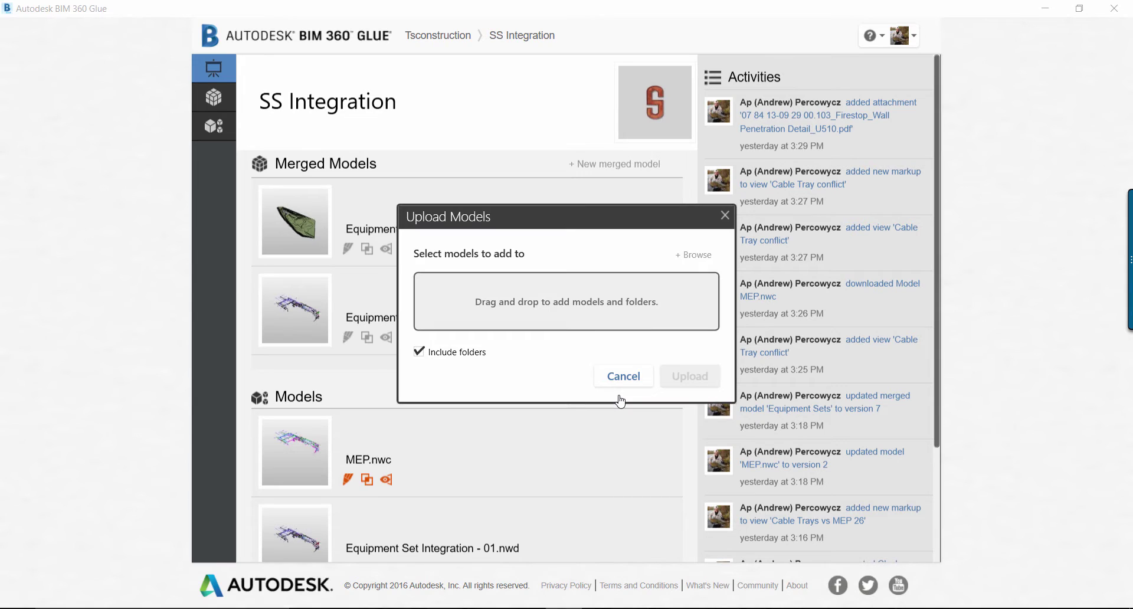
{"action": "left_click", "coordinate": [693, 255]}
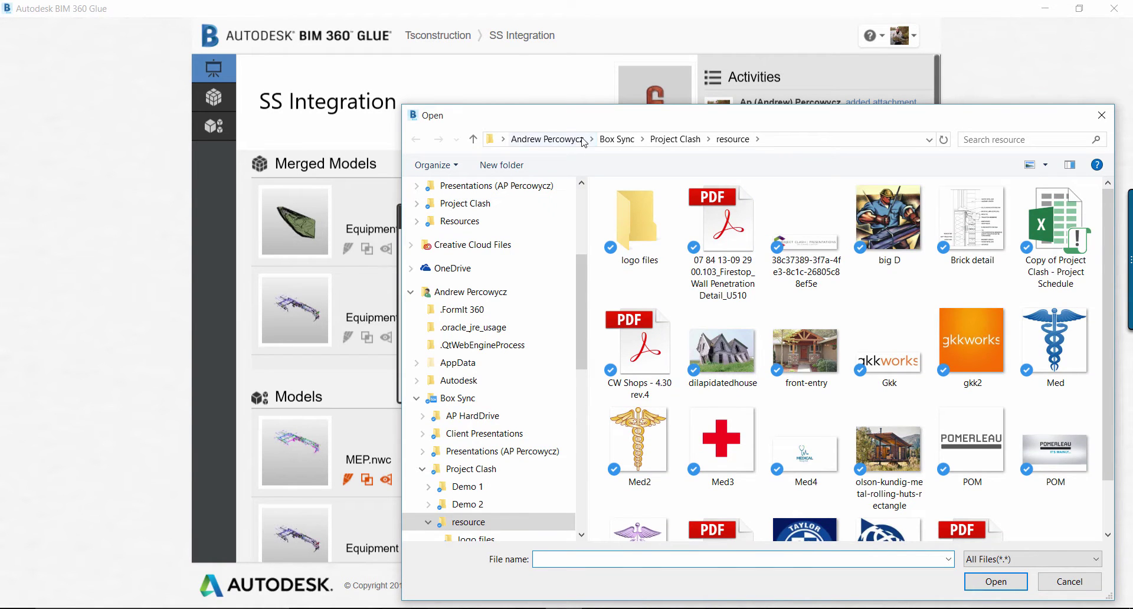
Add the Equipment Set Integration - 01 Navisworks document from Box Sync > AP HardDrive > Data Sets > Audubon - 2017 > Revision3 to the upload.
{"action": "left_click", "coordinate": [547, 138]}
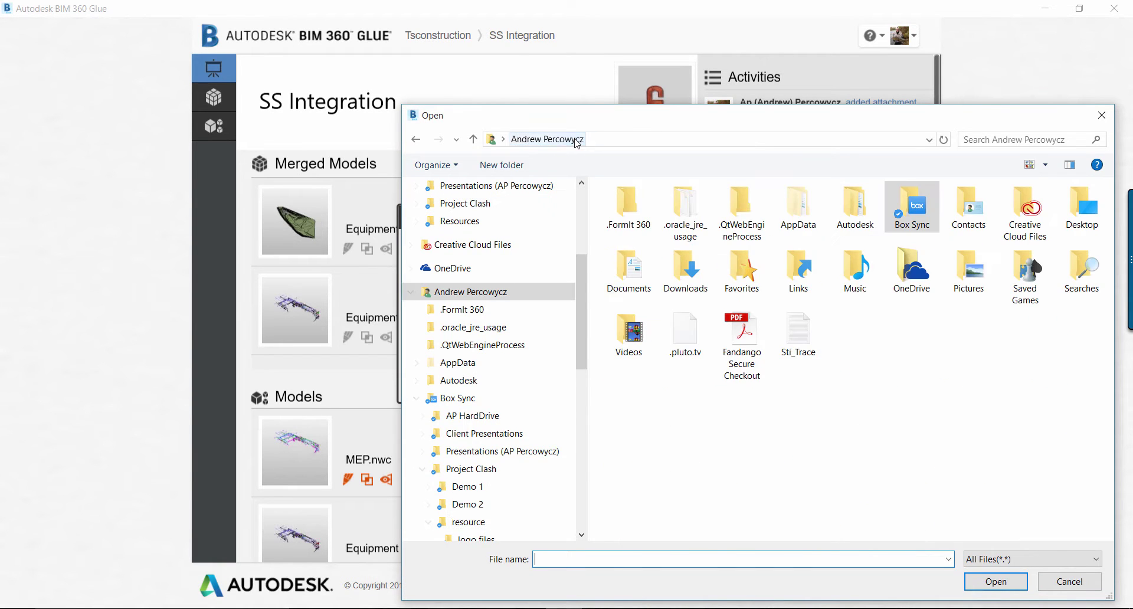
{"action": "double_click", "coordinate": [916, 220]}
{"action": "double_click", "coordinate": [624, 241]}
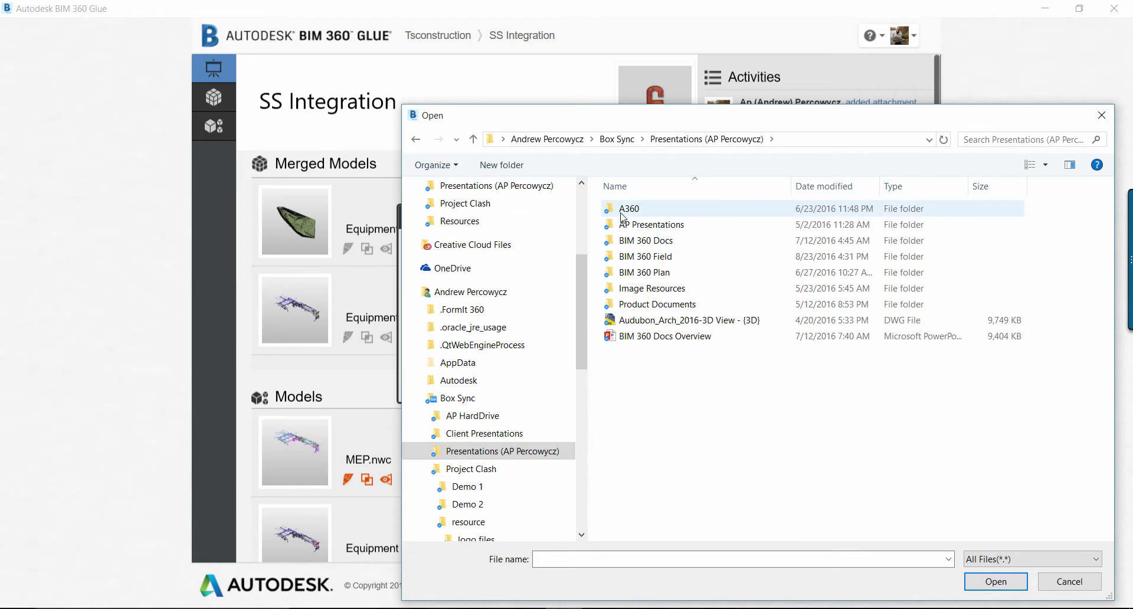
{"action": "left_click", "coordinate": [625, 140]}
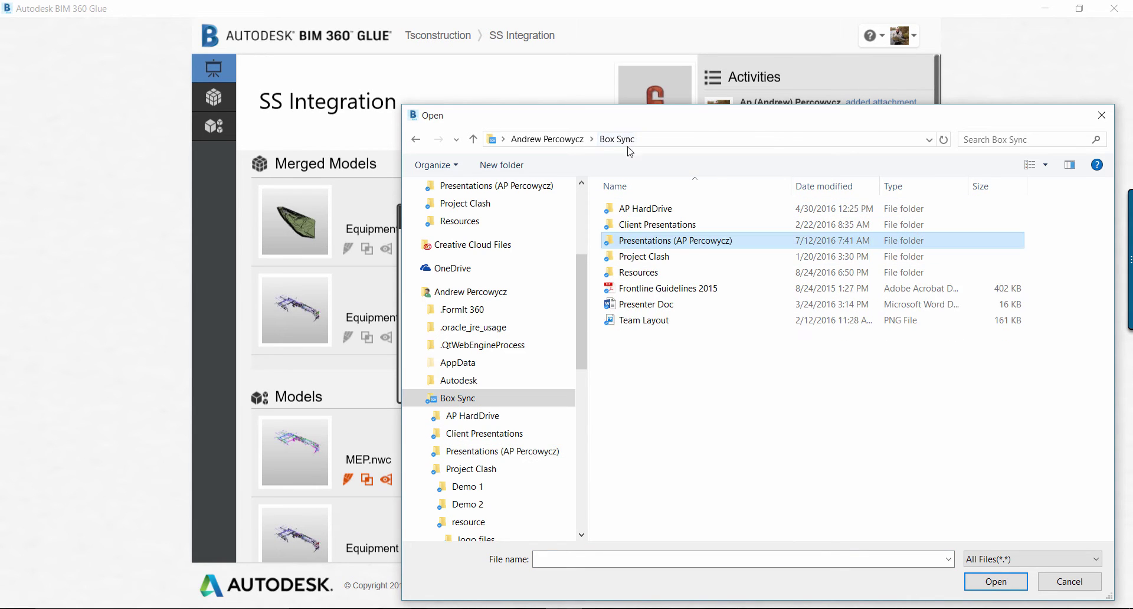
{"action": "left_click", "coordinate": [645, 227]}
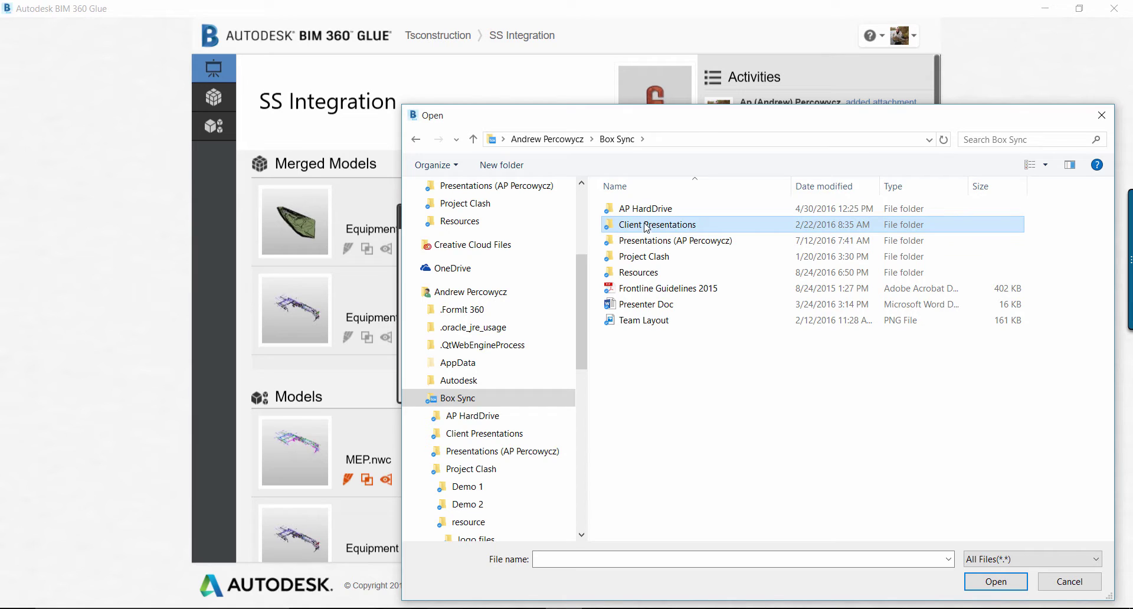
{"action": "double_click", "coordinate": [647, 212]}
{"action": "double_click", "coordinate": [648, 212]}
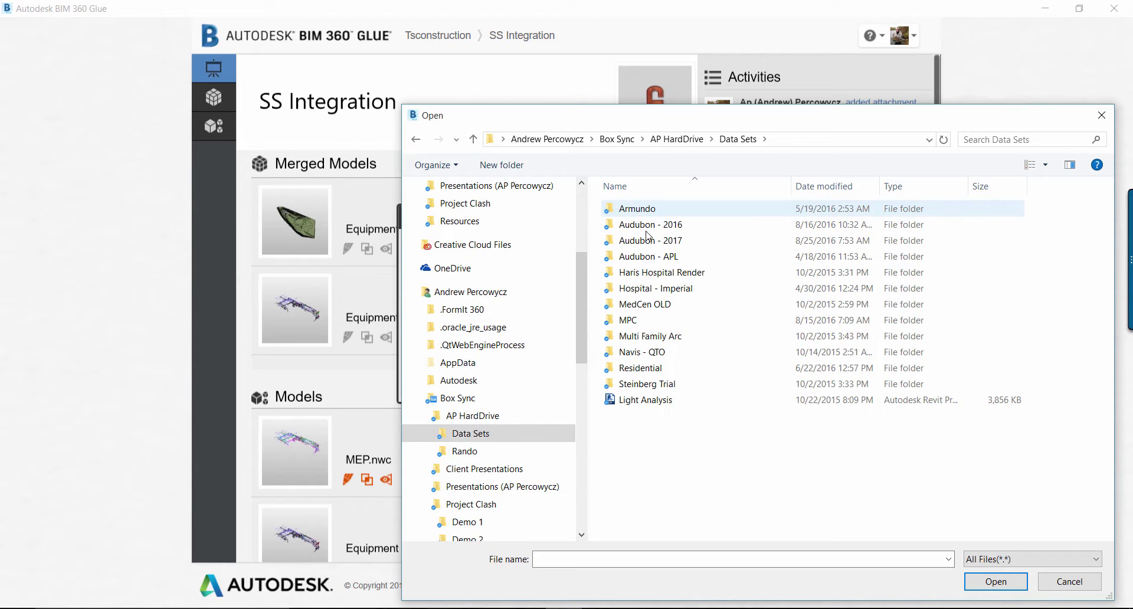
{"action": "double_click", "coordinate": [649, 241]}
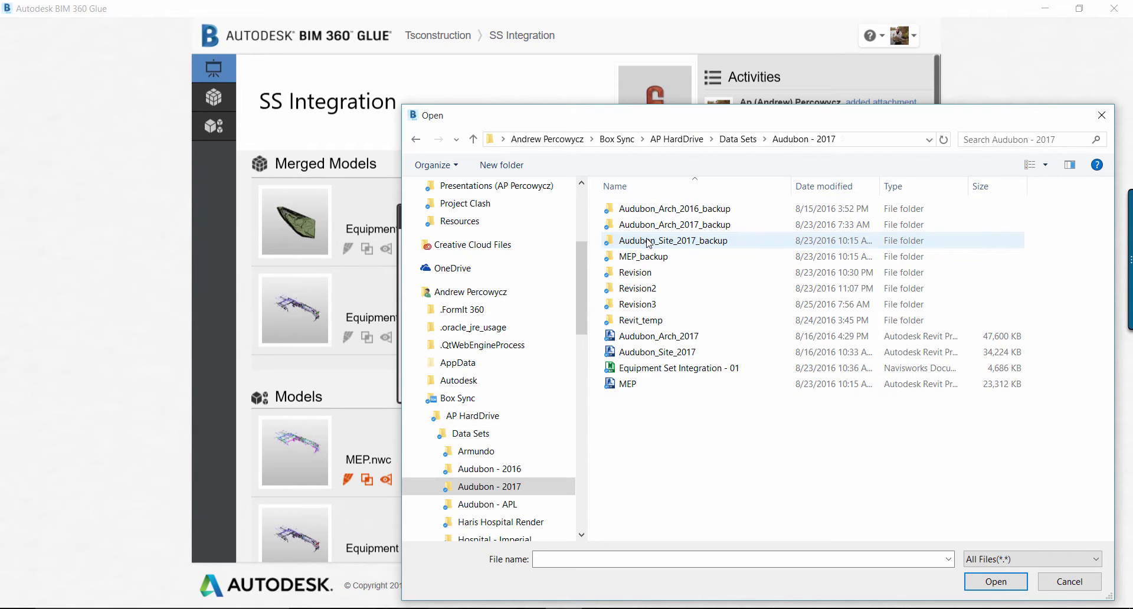
{"action": "double_click", "coordinate": [648, 304]}
{"action": "left_click", "coordinate": [650, 216]}
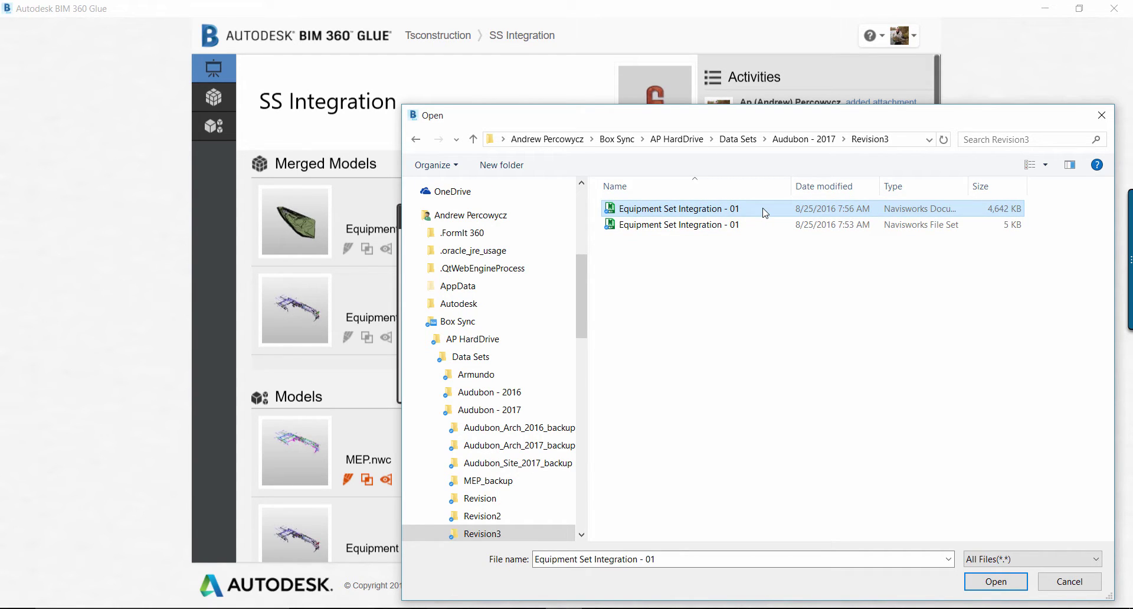
{"action": "left_click", "coordinate": [994, 583]}
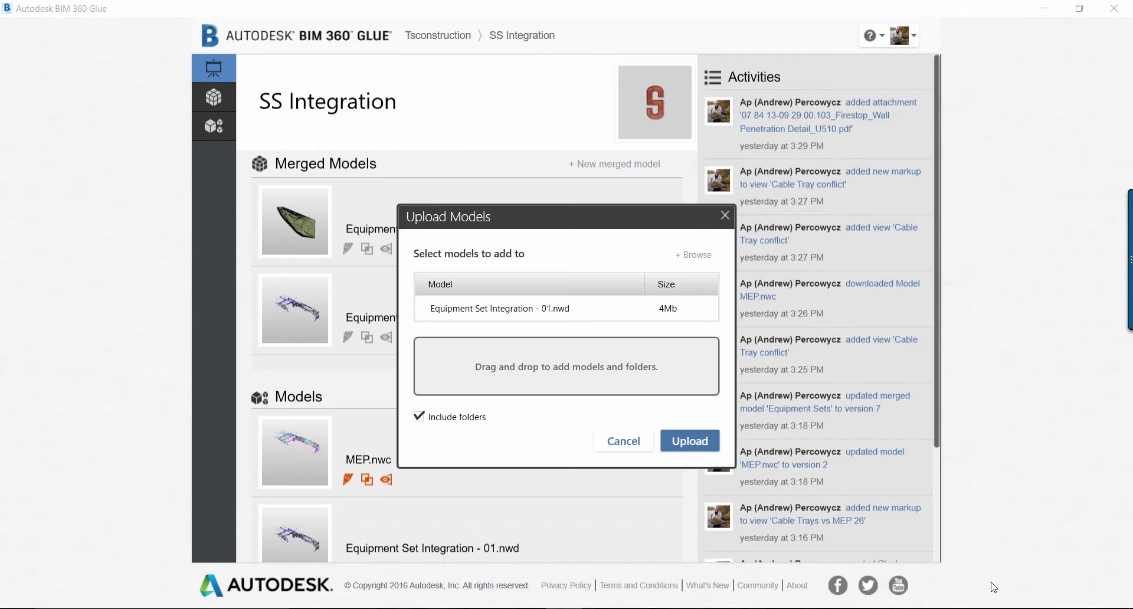
Try to upload Equipment Set Integration - 01.nwd as an update of the existing model.
{"action": "left_click", "coordinate": [705, 442]}
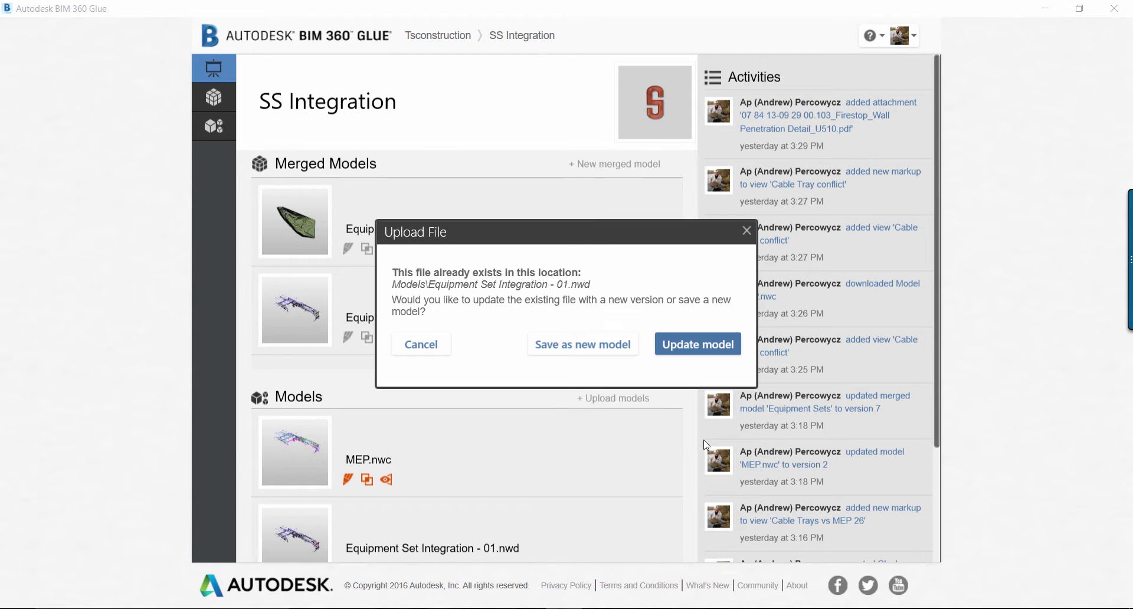
{"action": "left_click", "coordinate": [705, 347]}
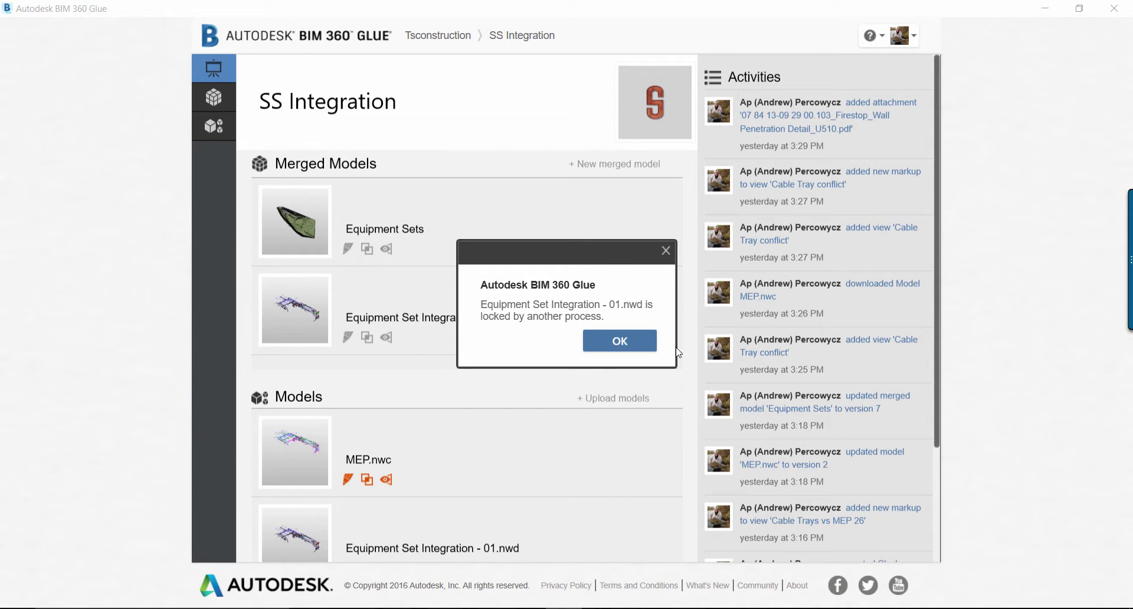
{"action": "left_click", "coordinate": [619, 340]}
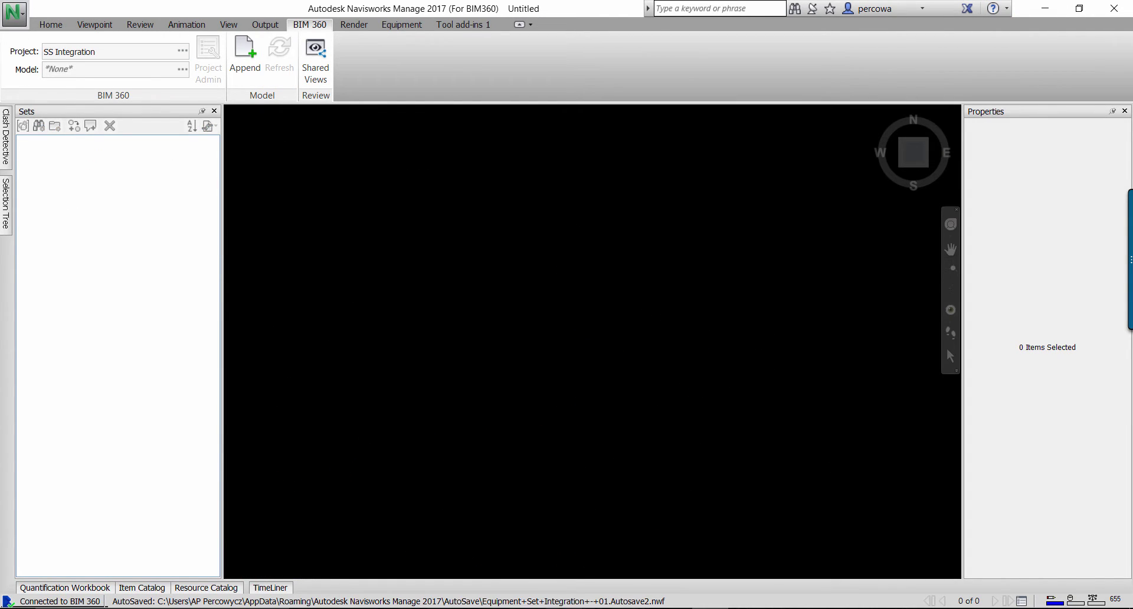
Switch back to BIM 360 Glue and upload Equipment Set Integration - 01.nwd from Revision3 as an update of the existing model.
{"action": "left_click", "coordinate": [562, 608]}
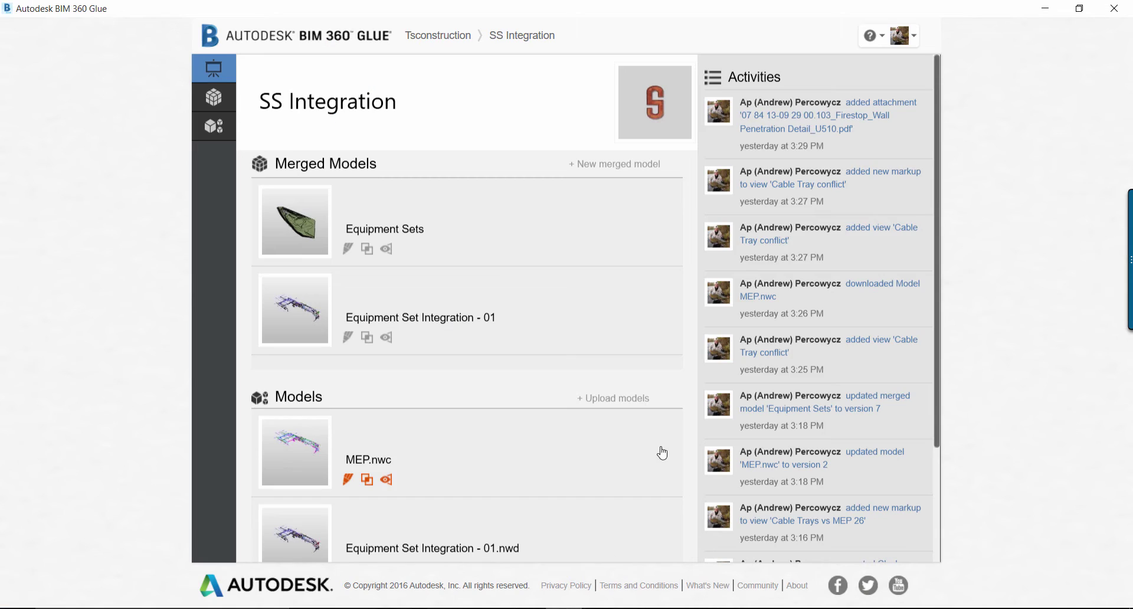
{"action": "left_click", "coordinate": [622, 398]}
{"action": "left_click", "coordinate": [689, 253]}
{"action": "left_click", "coordinate": [687, 212]}
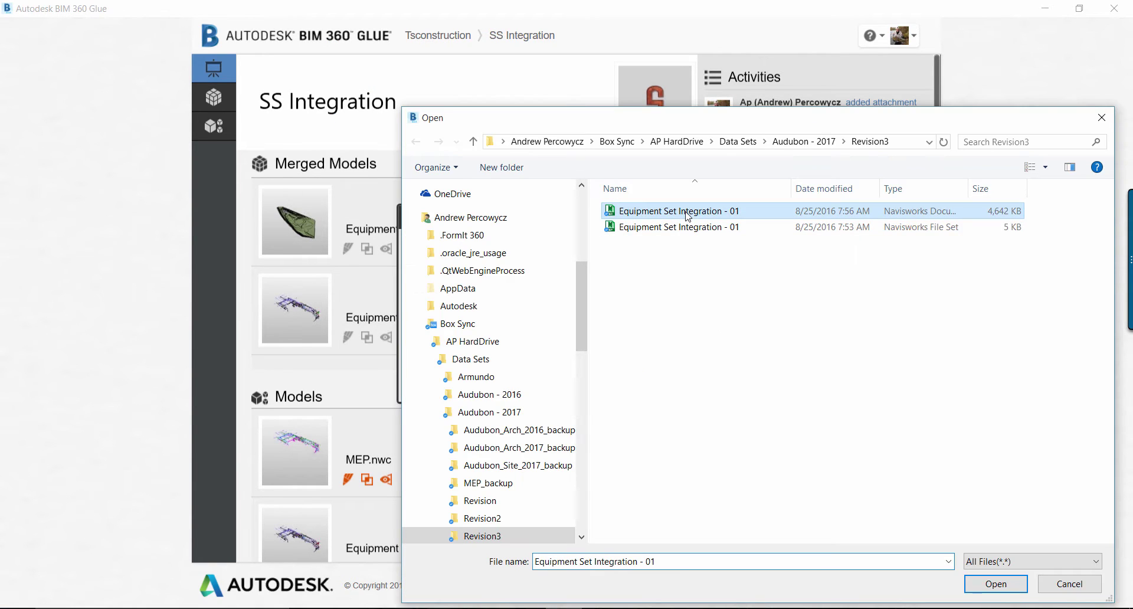
{"action": "left_click", "coordinate": [994, 585]}
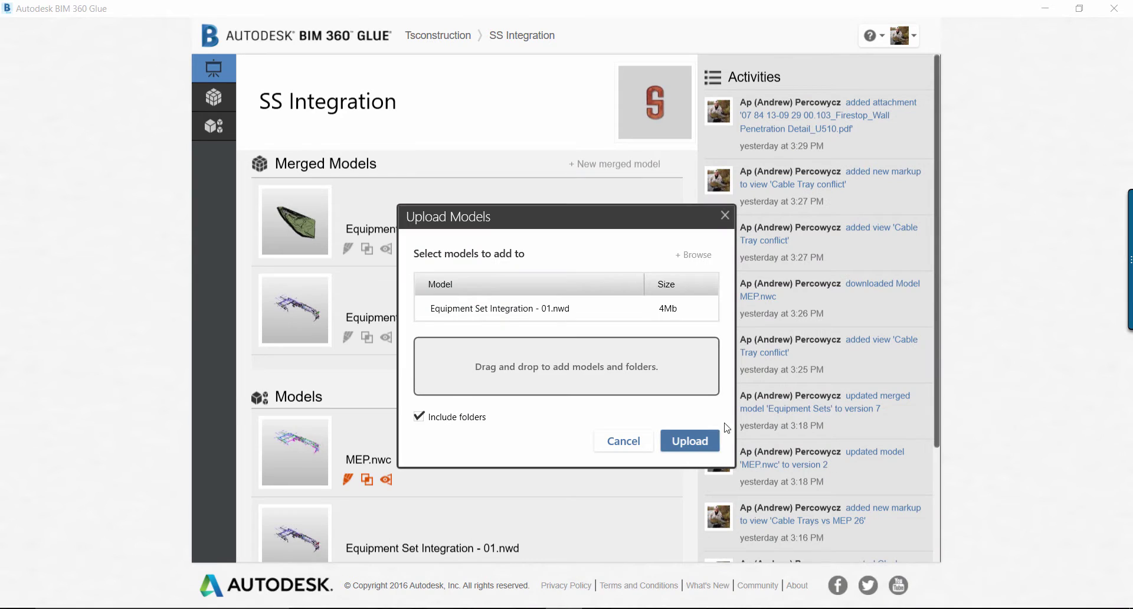
{"action": "left_click", "coordinate": [688, 447]}
{"action": "left_click", "coordinate": [681, 342]}
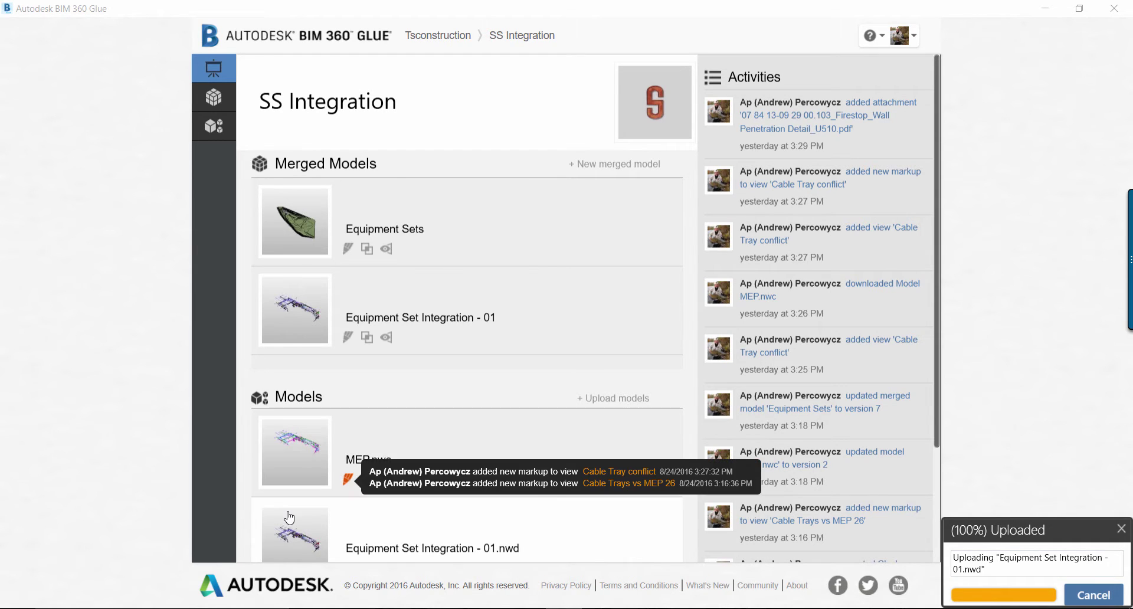
{"action": "mouse_move", "coordinate": [290, 520]}
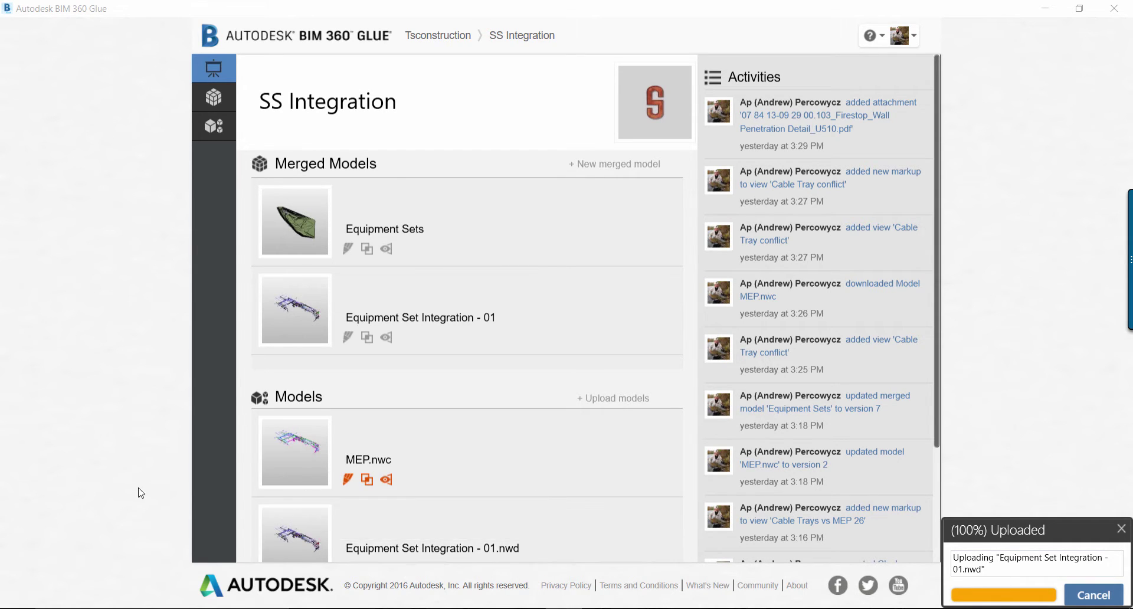
{"action": "key", "text": "alt+Tab"}
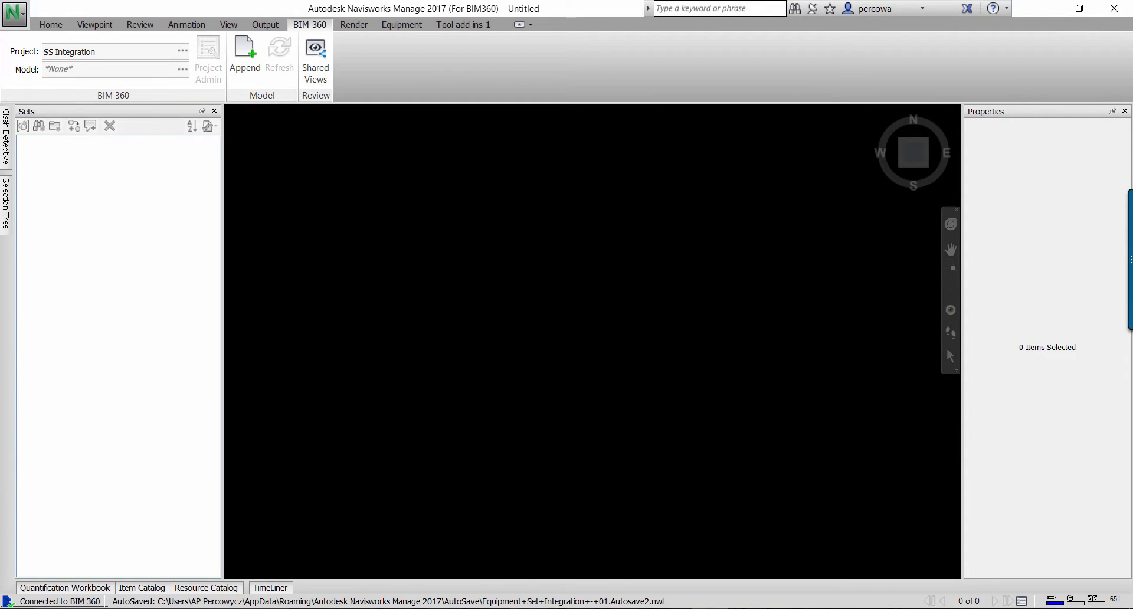
{"action": "key", "text": "alt+Tab"}
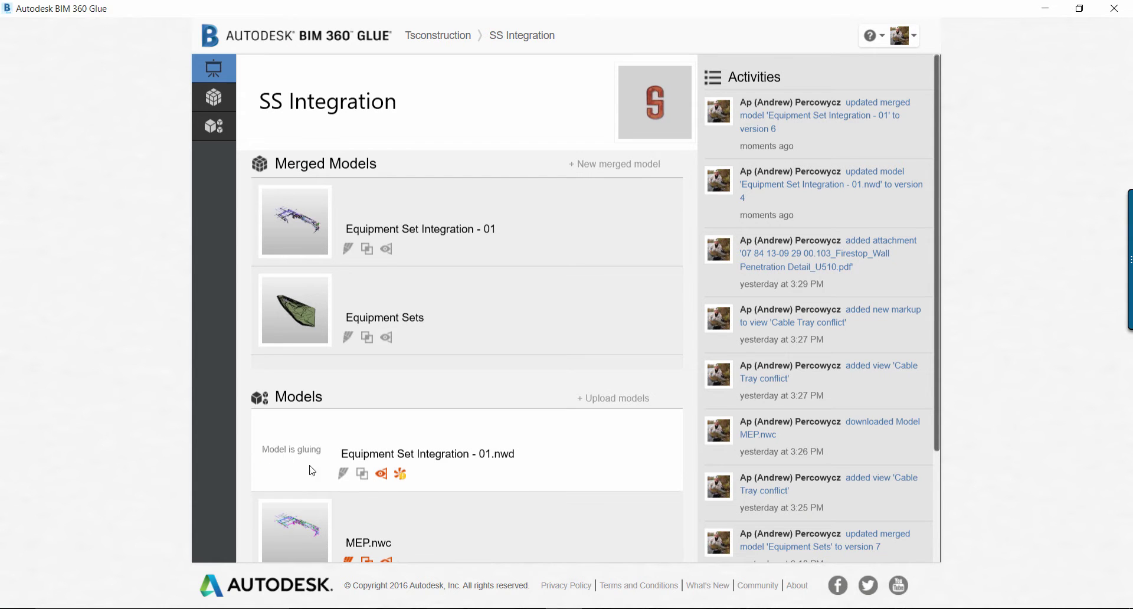
Open the updated Equipment Set Integration - 01.nwd model and examine the equipment and piping up close from its right side.
{"action": "mouse_move", "coordinate": [402, 481]}
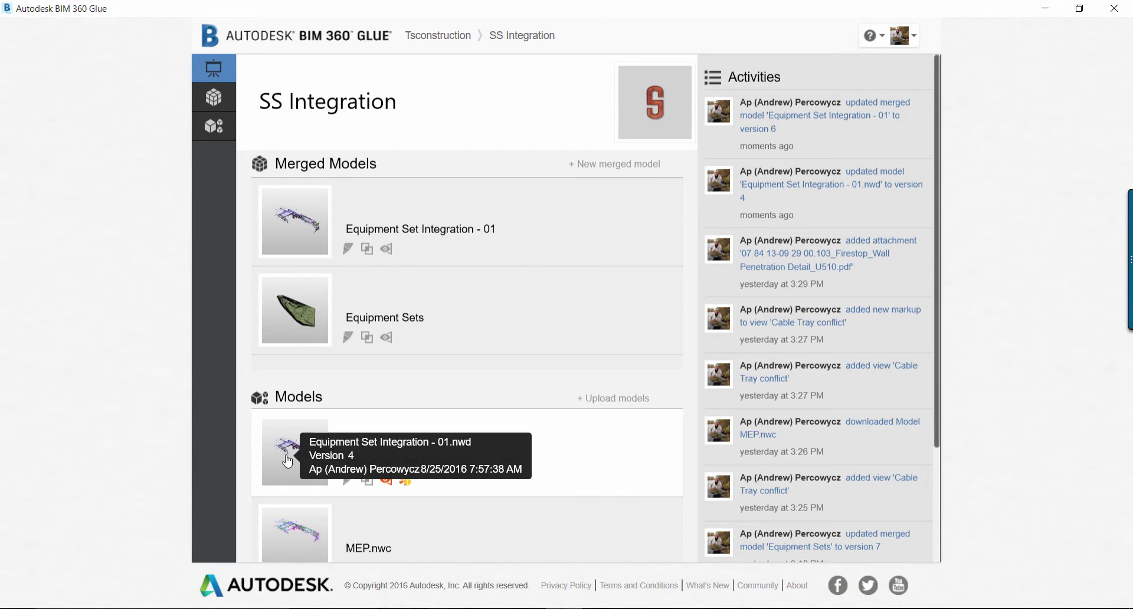
{"action": "left_click", "coordinate": [286, 456]}
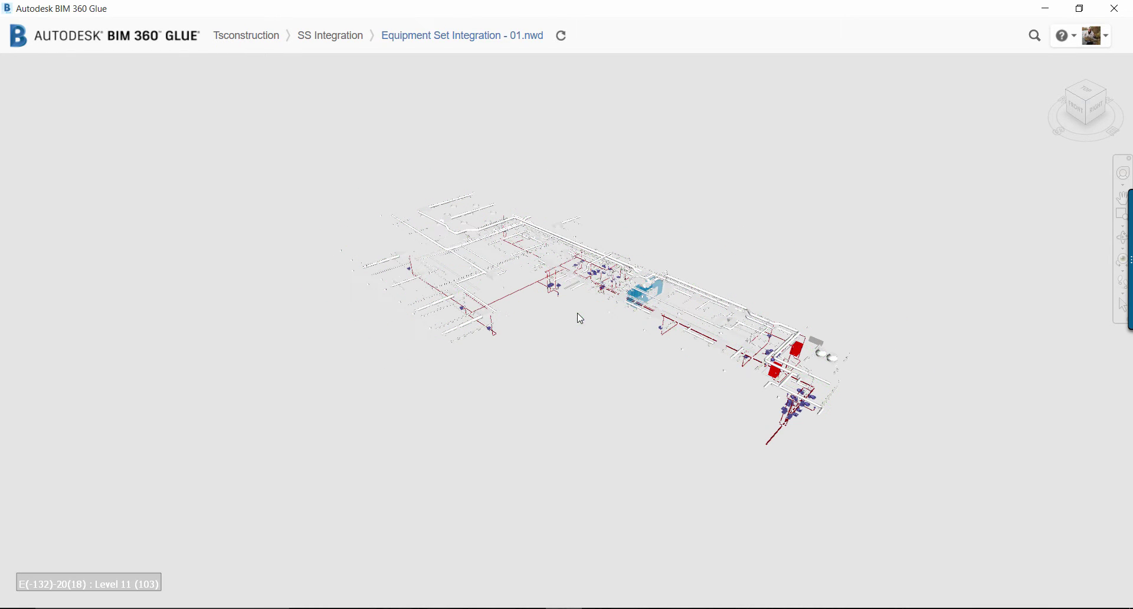
{"action": "middle_click_drag", "start_coordinate": [801, 392], "coordinate": [698, 349], "text": "shift"}
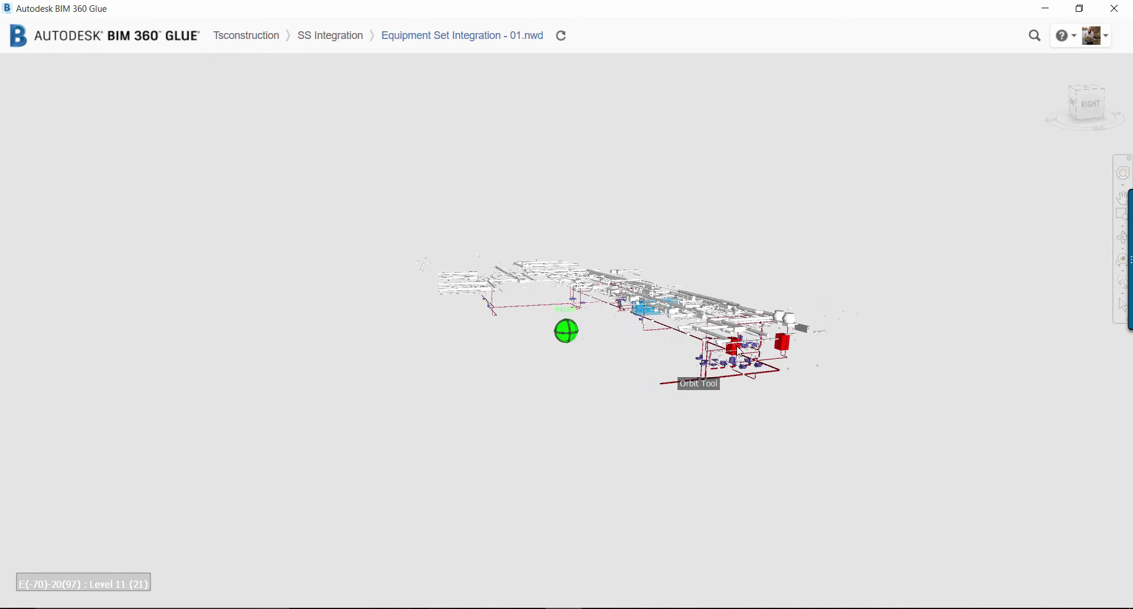
{"action": "scroll", "coordinate": [767, 340], "scroll_direction": "up", "scroll_amount": 7}
{"action": "middle_click_drag", "start_coordinate": [771, 340], "coordinate": [710, 360]}
{"action": "middle_click_drag", "start_coordinate": [641, 364], "coordinate": [665, 390], "text": "shift"}
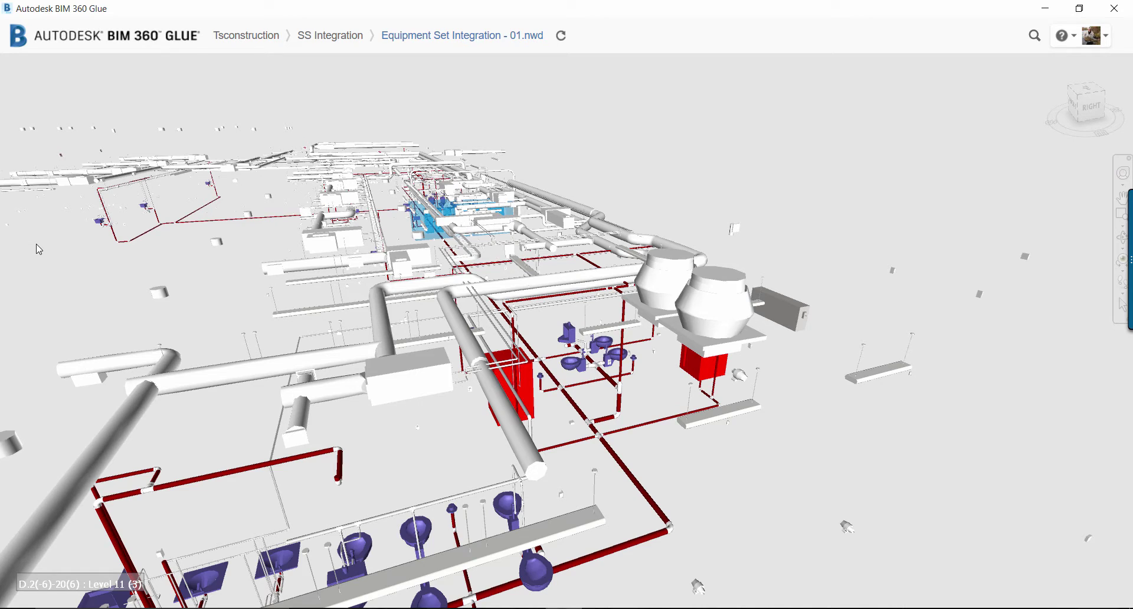
Show the list of models and review the equipment sets contained in Equipment Set Integration - 01.nwd.
{"action": "left_click", "coordinate": [33, 242]}
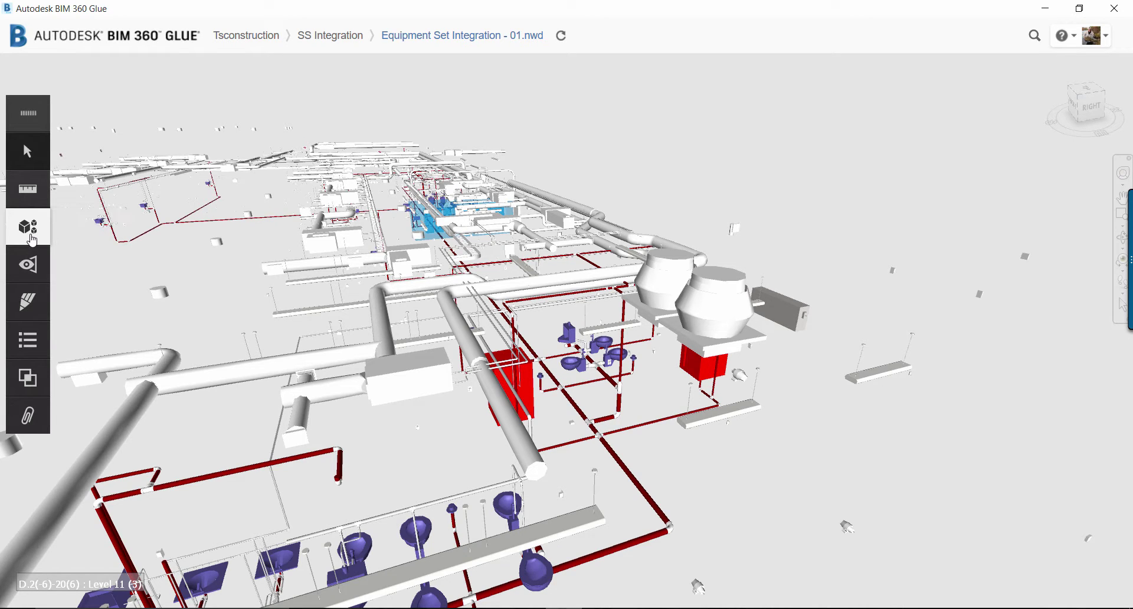
{"action": "left_click", "coordinate": [32, 241]}
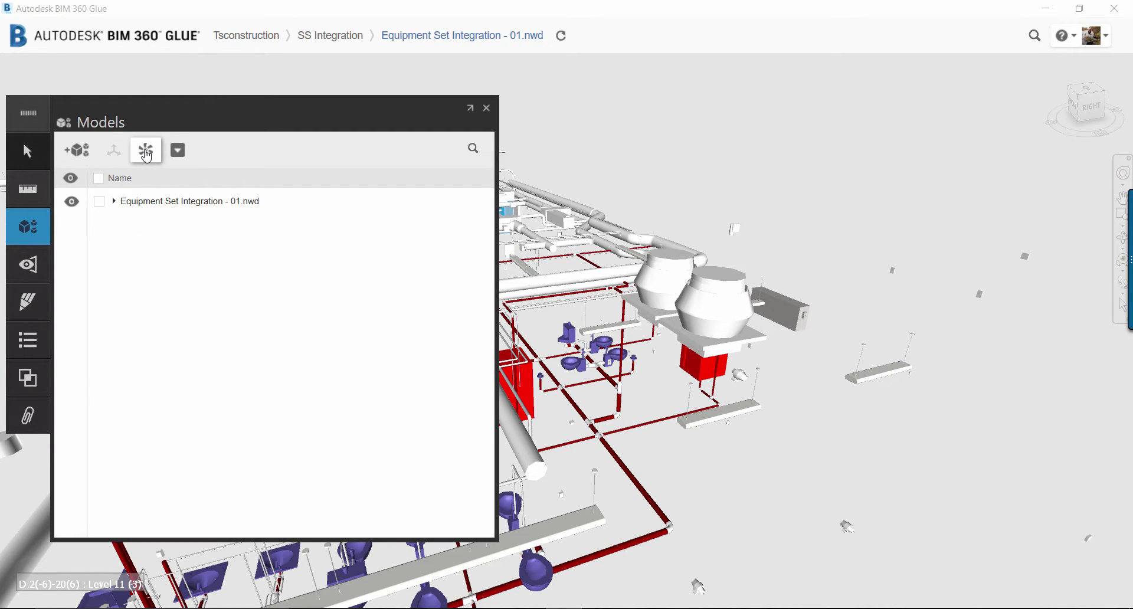
{"action": "left_click", "coordinate": [147, 152]}
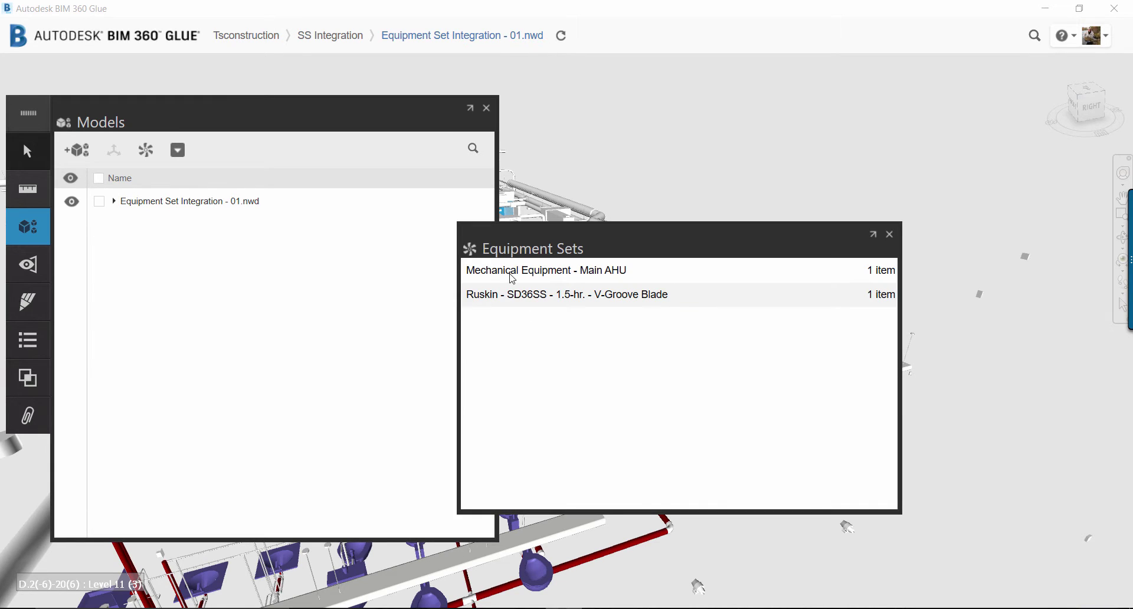
{"action": "left_click", "coordinate": [890, 235]}
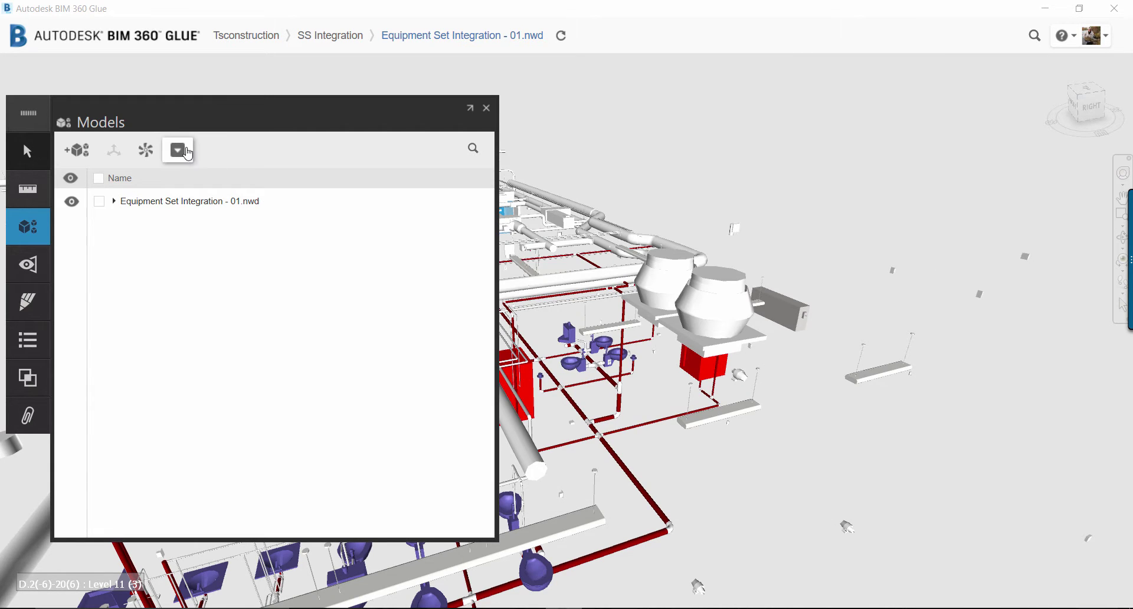
Share Equipment Set Integration - 01.nwd with BIM 360 Field, replacing any previously shared version.
{"action": "left_click", "coordinate": [178, 150]}
{"action": "left_click", "coordinate": [196, 229]}
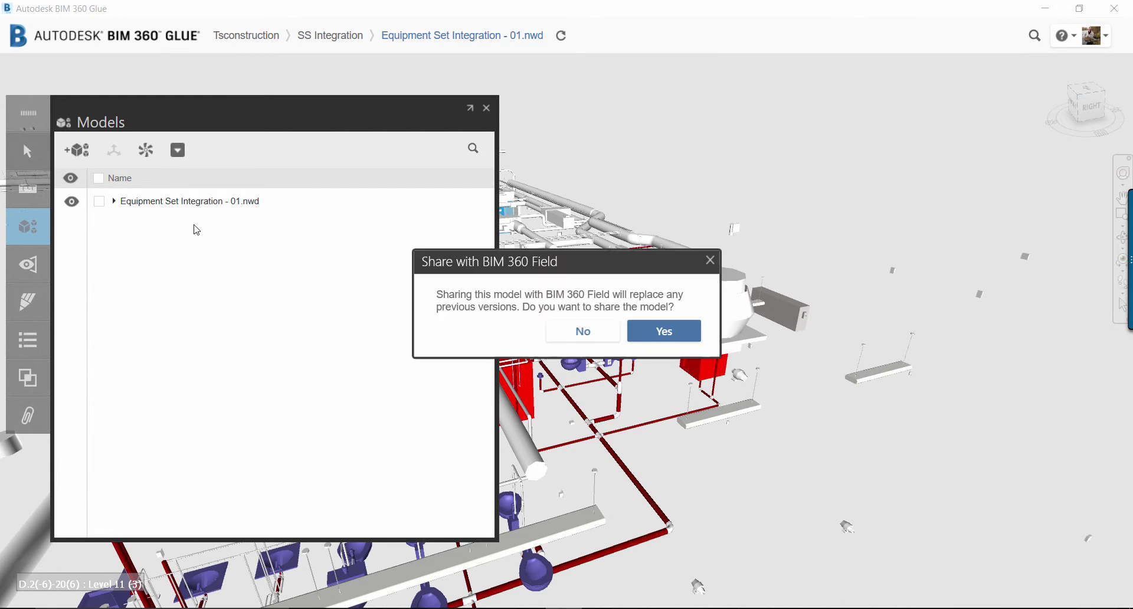
{"action": "left_click", "coordinate": [657, 336]}
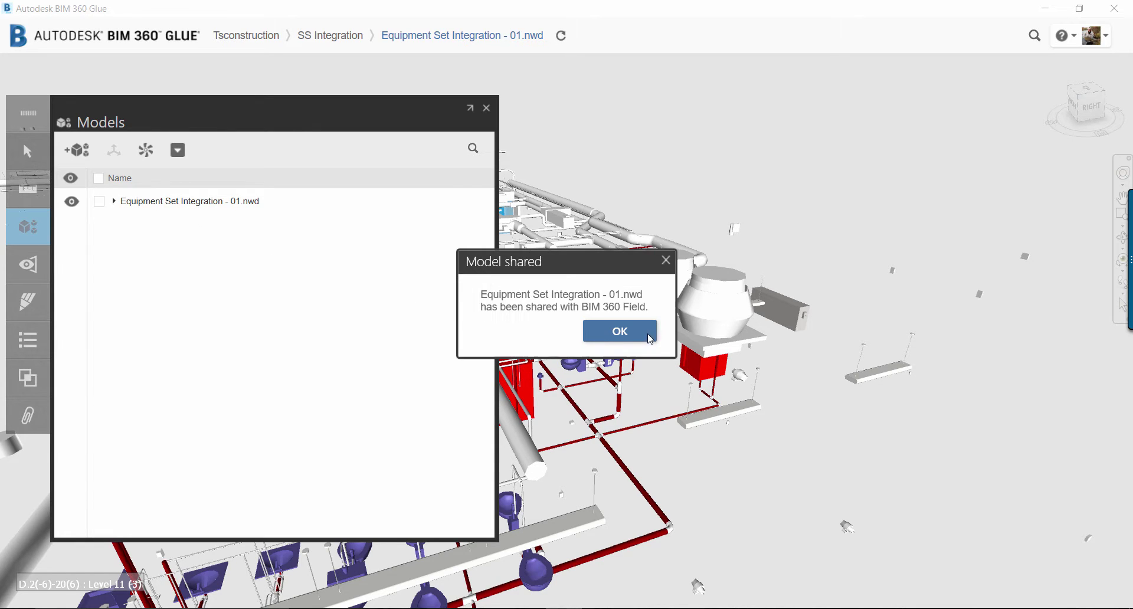
{"action": "left_click", "coordinate": [621, 332]}
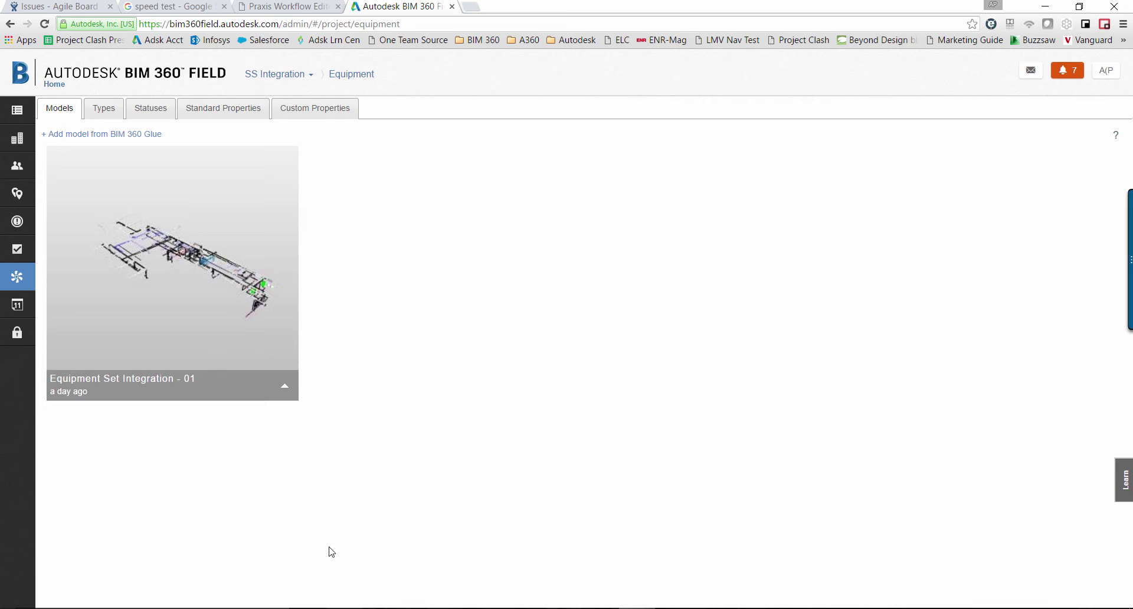
Open the equipment mapping of the Equipment Set Integration - 01 model and select only the Heat Pump-112 set for mapping.
{"action": "mouse_move", "coordinate": [156, 296]}
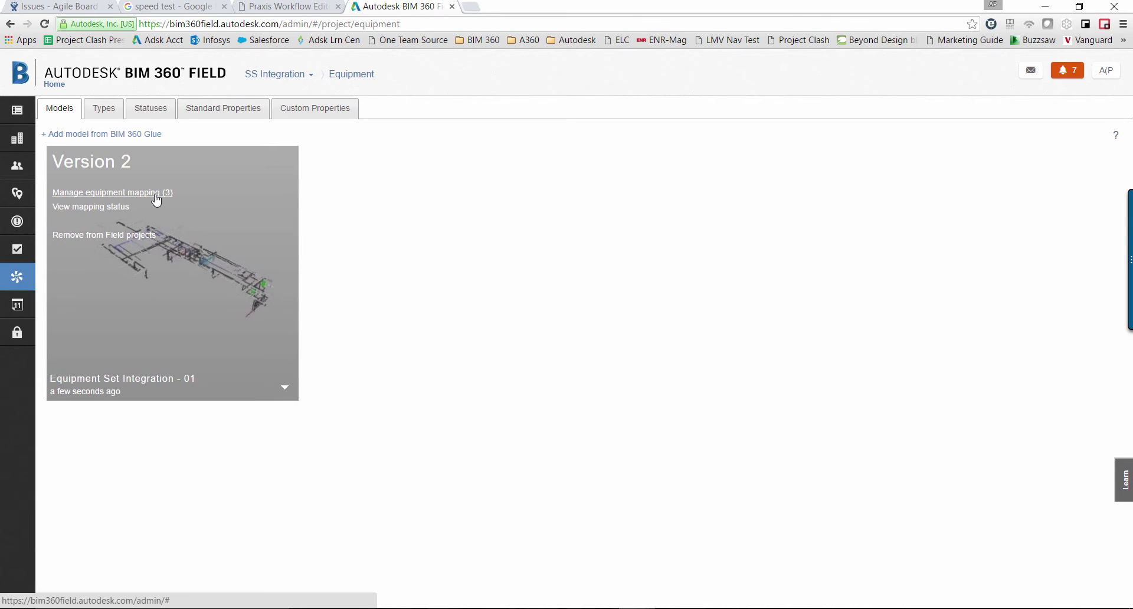
{"action": "left_click", "coordinate": [157, 193]}
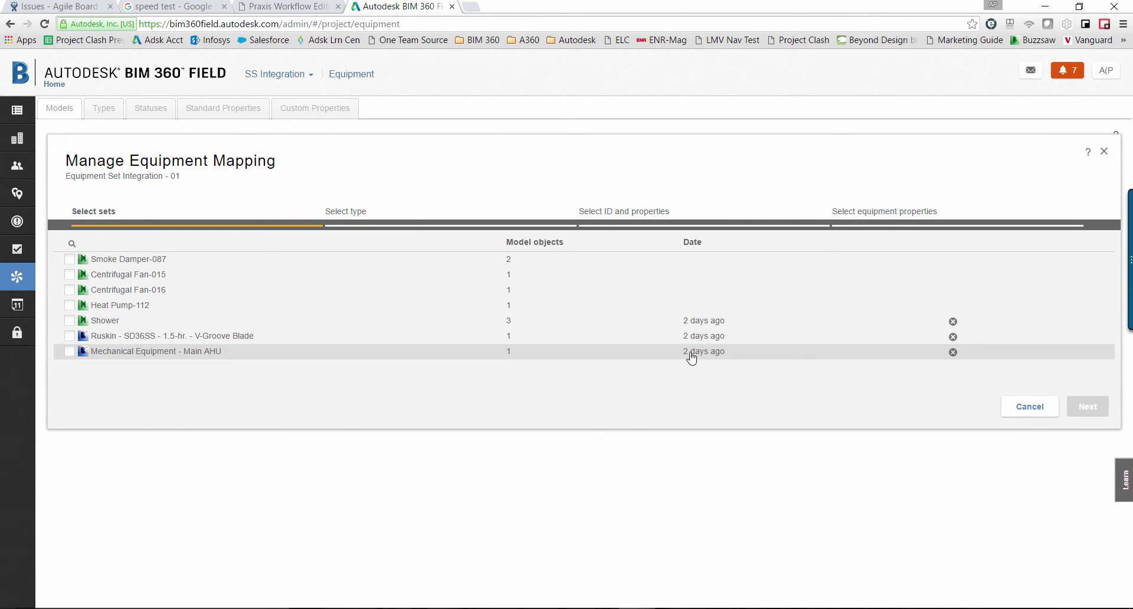
{"action": "mouse_move", "coordinate": [692, 359]}
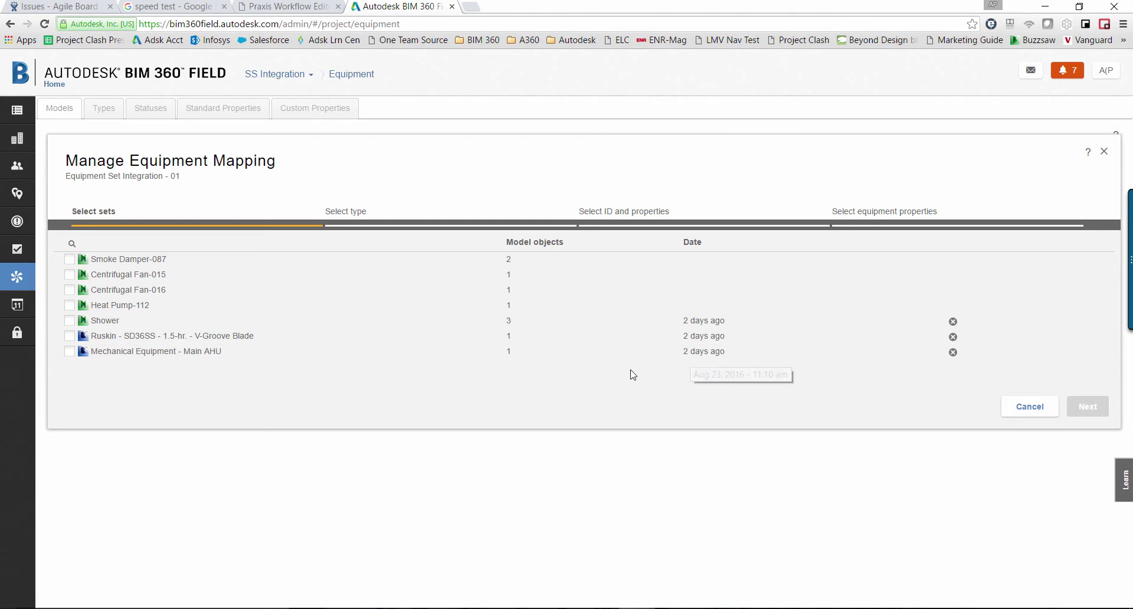
{"action": "left_click", "coordinate": [70, 321]}
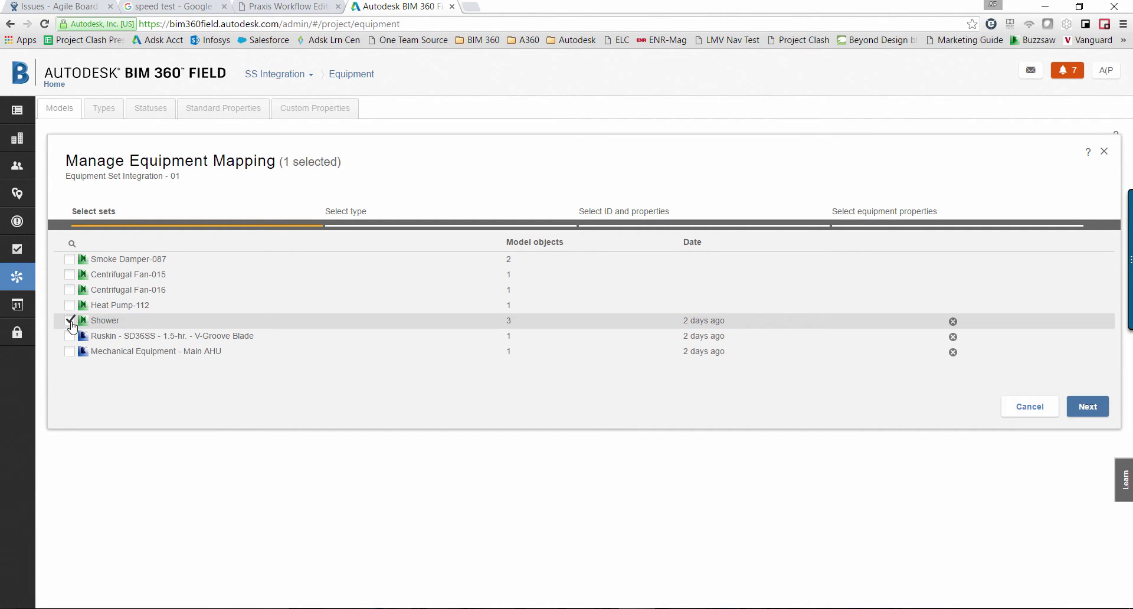
{"action": "left_click", "coordinate": [70, 321]}
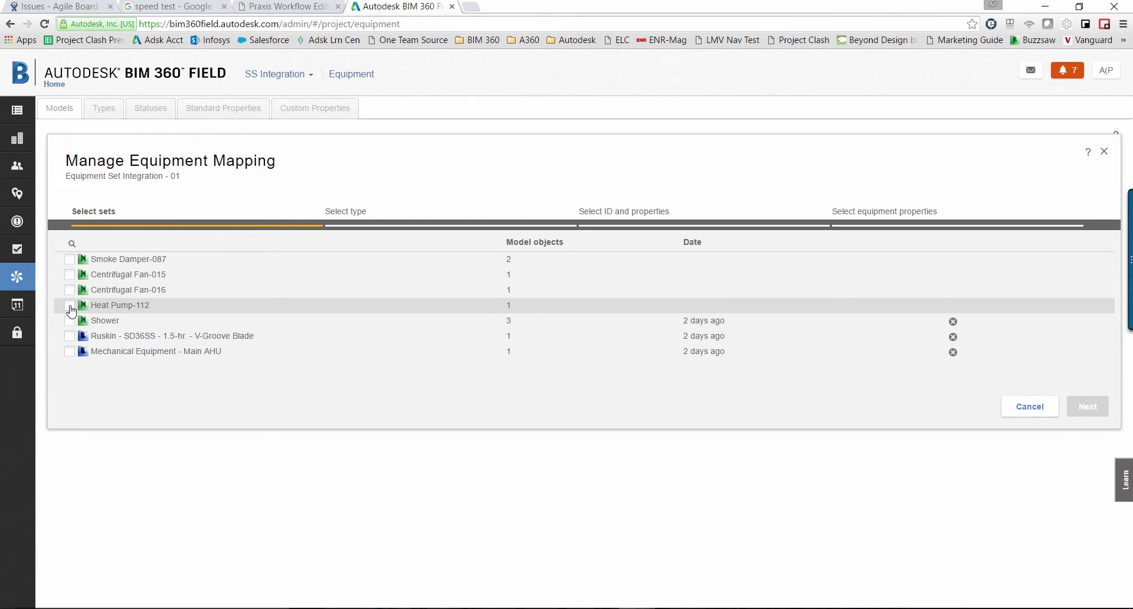
{"action": "left_click", "coordinate": [70, 306]}
{"action": "left_click", "coordinate": [70, 306]}
{"action": "left_click", "coordinate": [70, 306]}
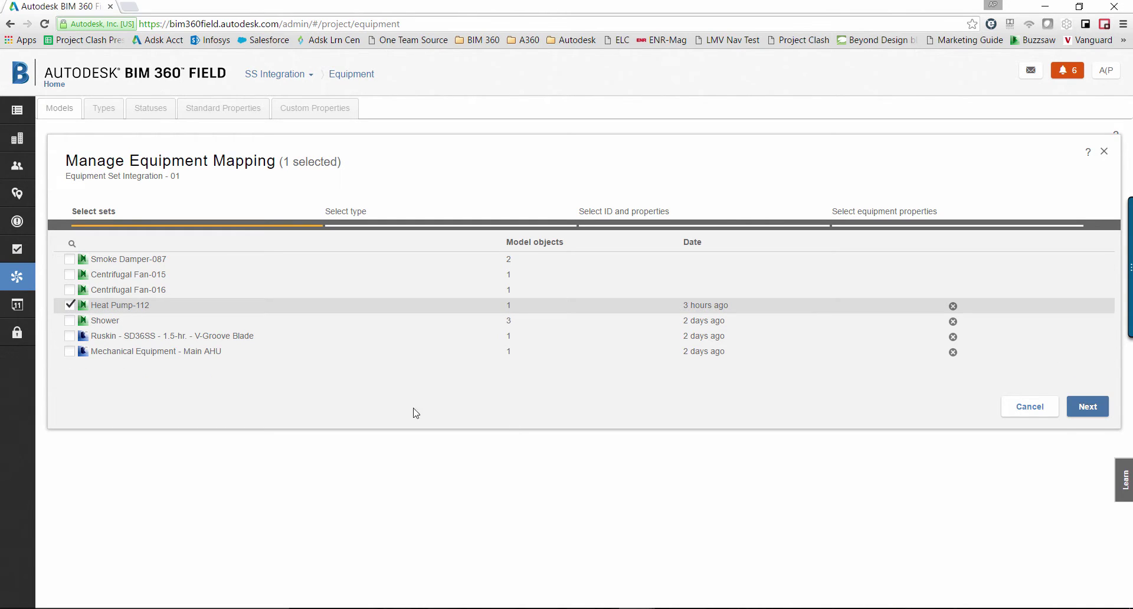
{"action": "left_click", "coordinate": [1086, 406]}
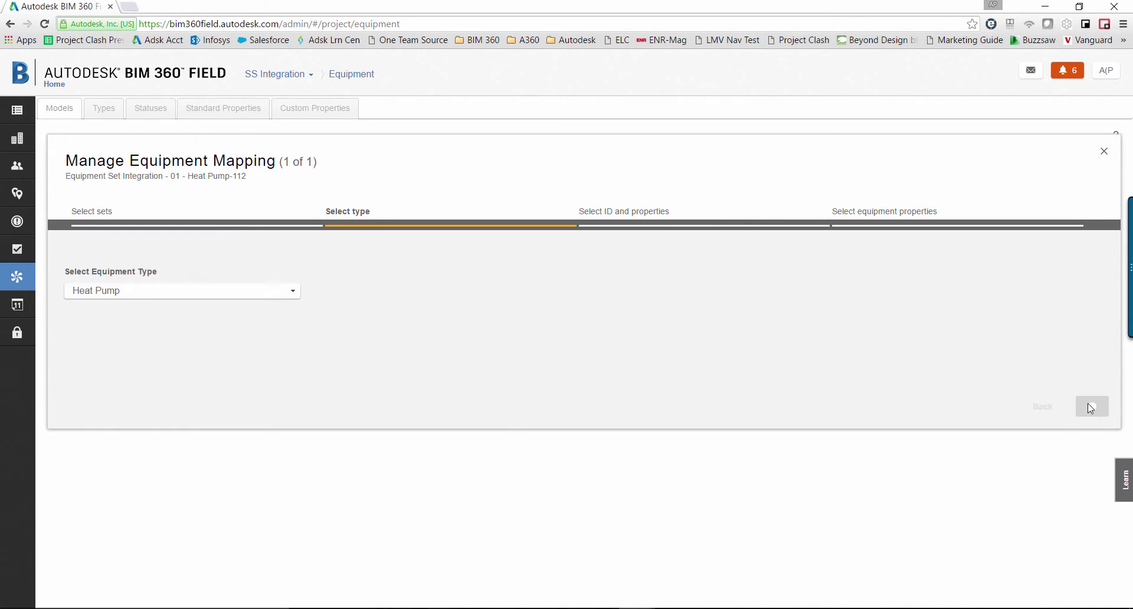
Assign the Heat Pump equipment type to the set and choose the Advanced mapping mode.
{"action": "left_click", "coordinate": [282, 299]}
{"action": "left_click", "coordinate": [199, 347]}
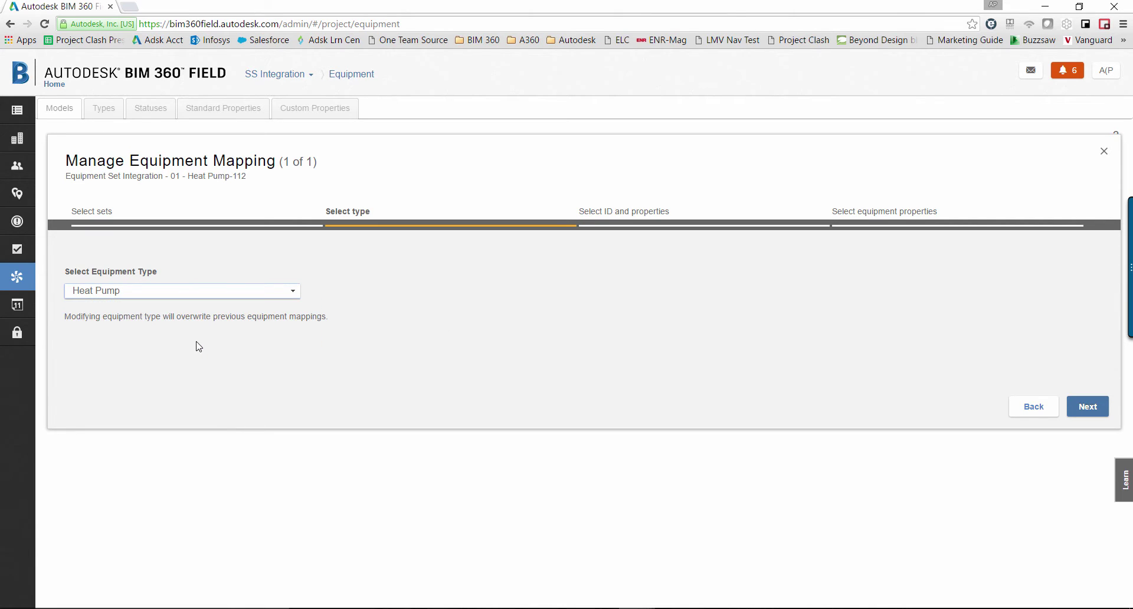
{"action": "left_click", "coordinate": [1086, 407]}
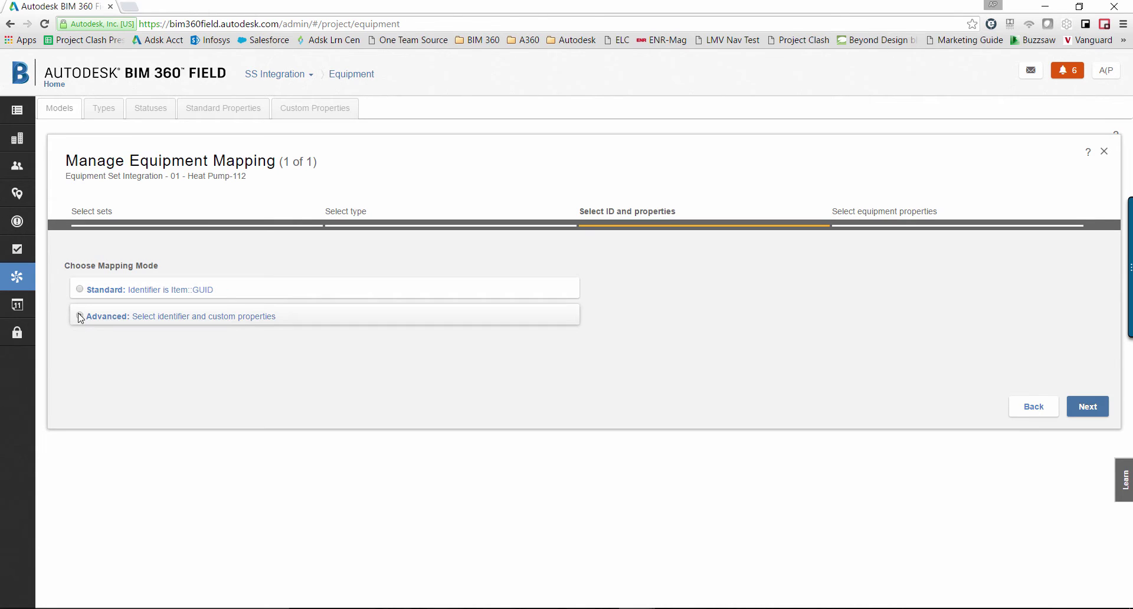
{"action": "left_click", "coordinate": [1088, 407]}
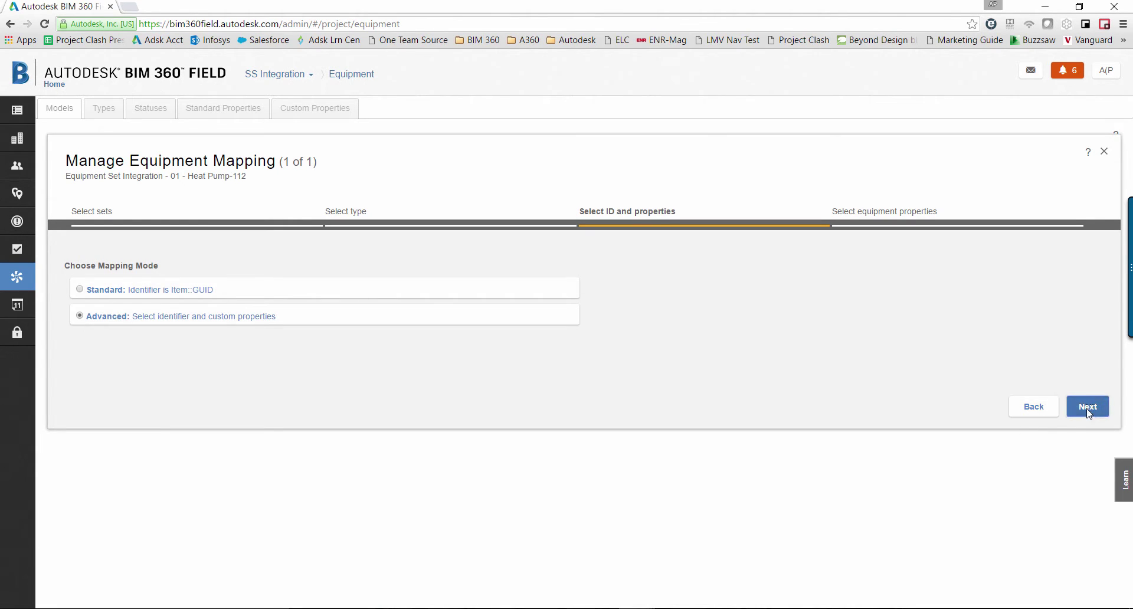
Show all property categories and choose the Item GUID as the unique ID for the Heat Pump-112 set.
{"action": "left_click", "coordinate": [69, 417]}
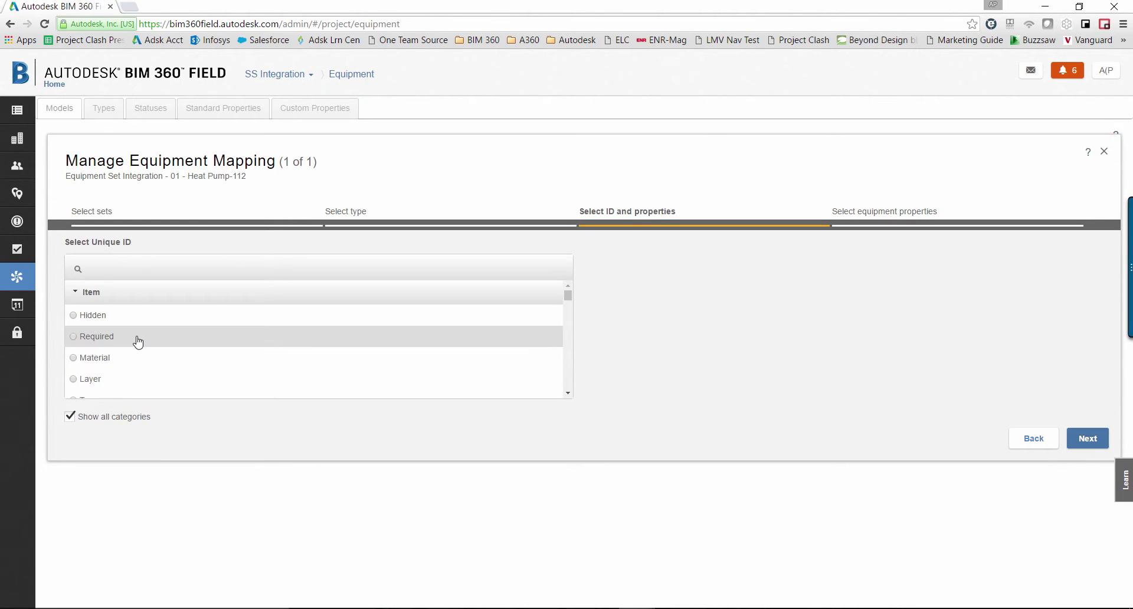
{"action": "scroll", "coordinate": [137, 339], "scroll_direction": "down", "scroll_amount": 1}
{"action": "scroll", "coordinate": [138, 342], "scroll_direction": "down", "scroll_amount": 1}
{"action": "left_click", "coordinate": [89, 369]}
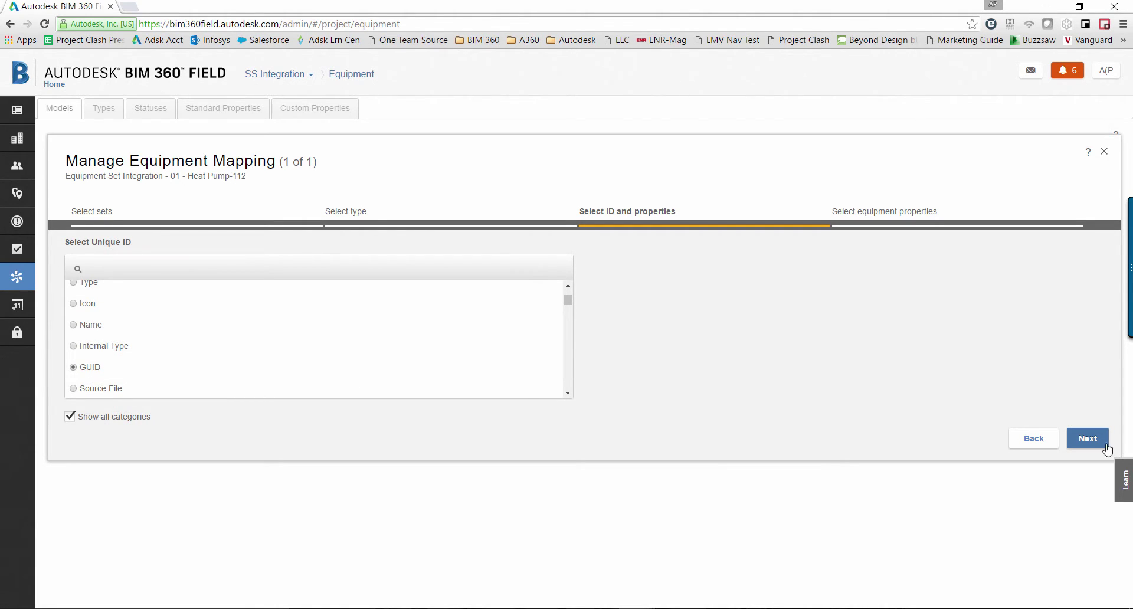
{"action": "left_click", "coordinate": [1087, 438]}
Map the Item properties Type to Description and Name to Name, check the other available properties, and accept the associations.
{"action": "scroll", "coordinate": [195, 336], "scroll_direction": "down", "scroll_amount": 1}
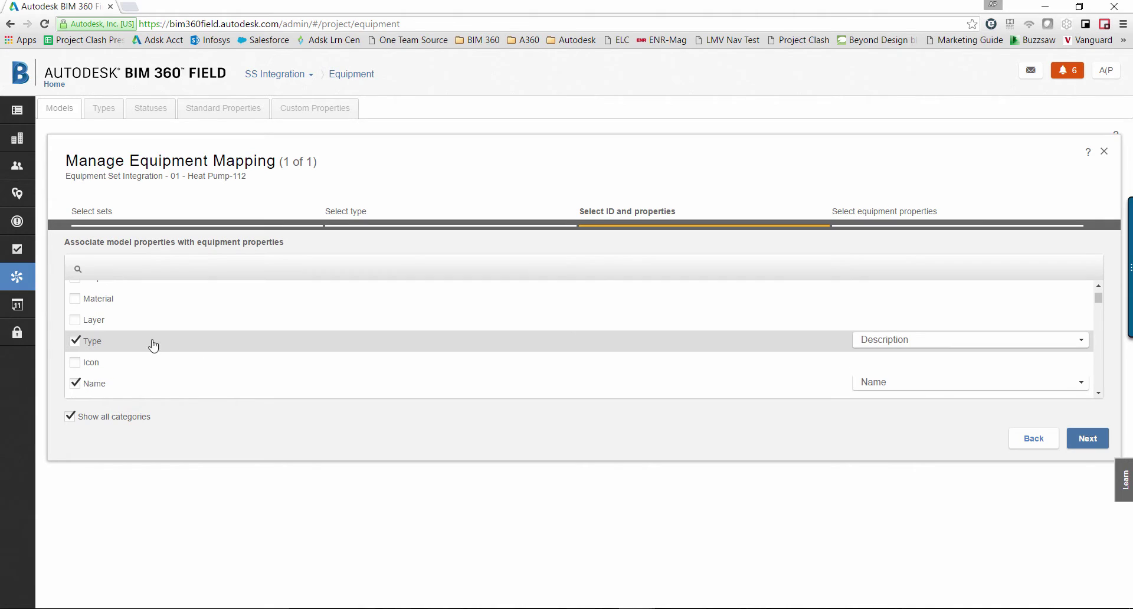
{"action": "left_click", "coordinate": [876, 343]}
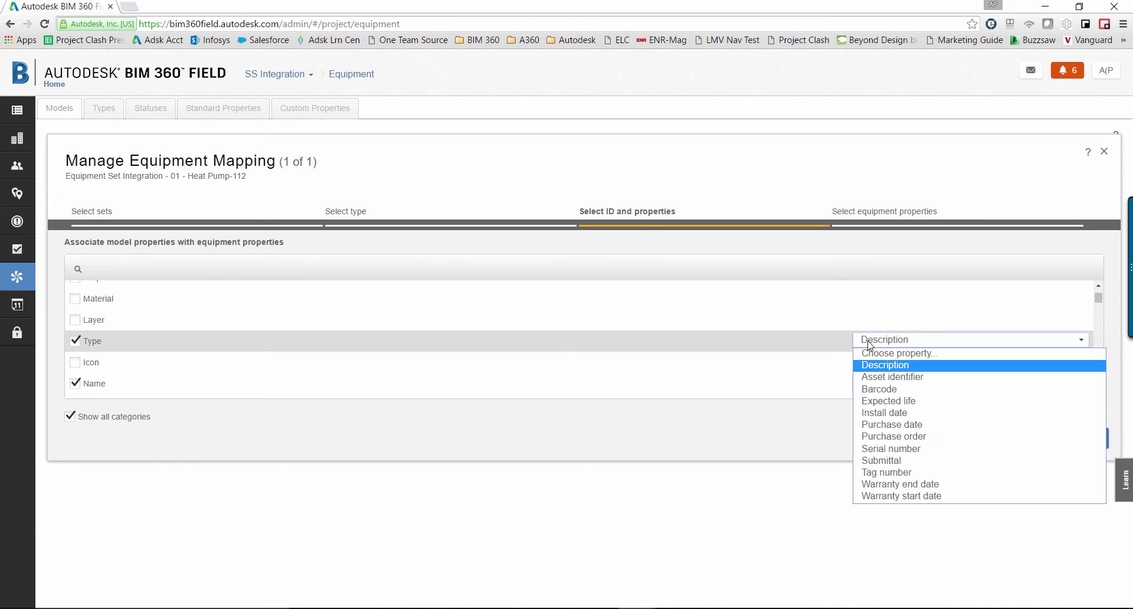
{"action": "left_click", "coordinate": [891, 366]}
{"action": "left_click", "coordinate": [870, 385]}
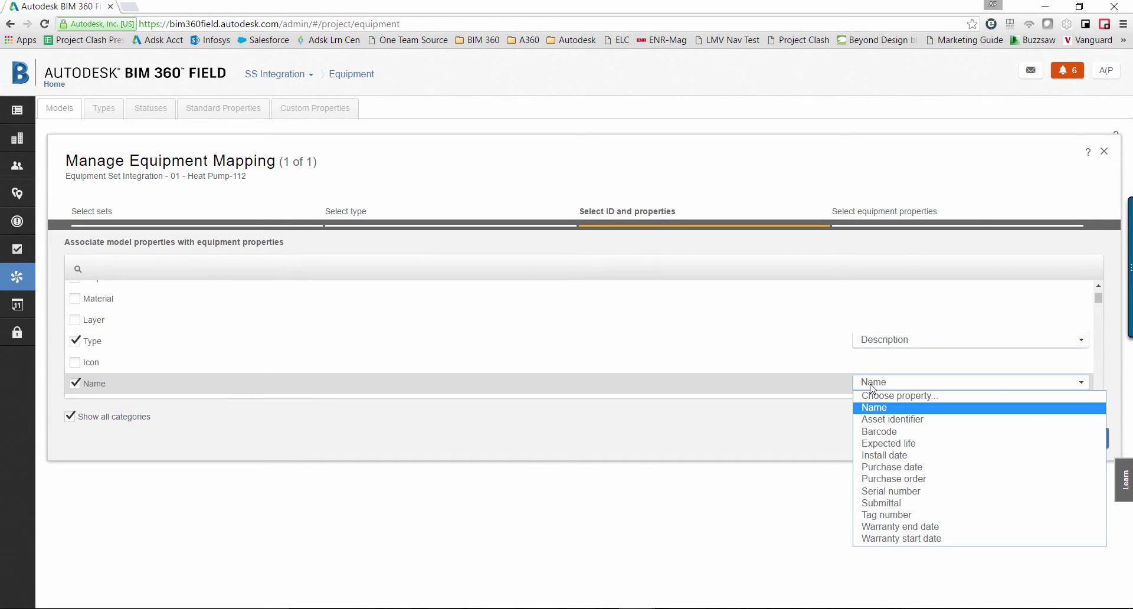
{"action": "left_click", "coordinate": [874, 409]}
{"action": "scroll", "coordinate": [241, 354], "scroll_direction": "down", "scroll_amount": 2}
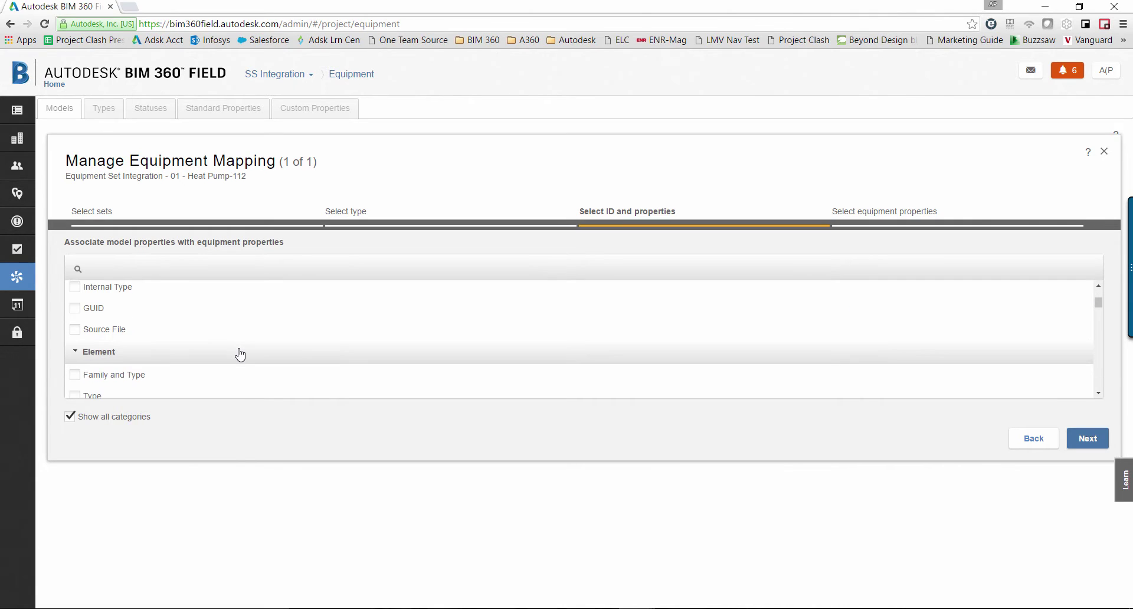
{"action": "scroll", "coordinate": [241, 354], "scroll_direction": "up", "scroll_amount": 1}
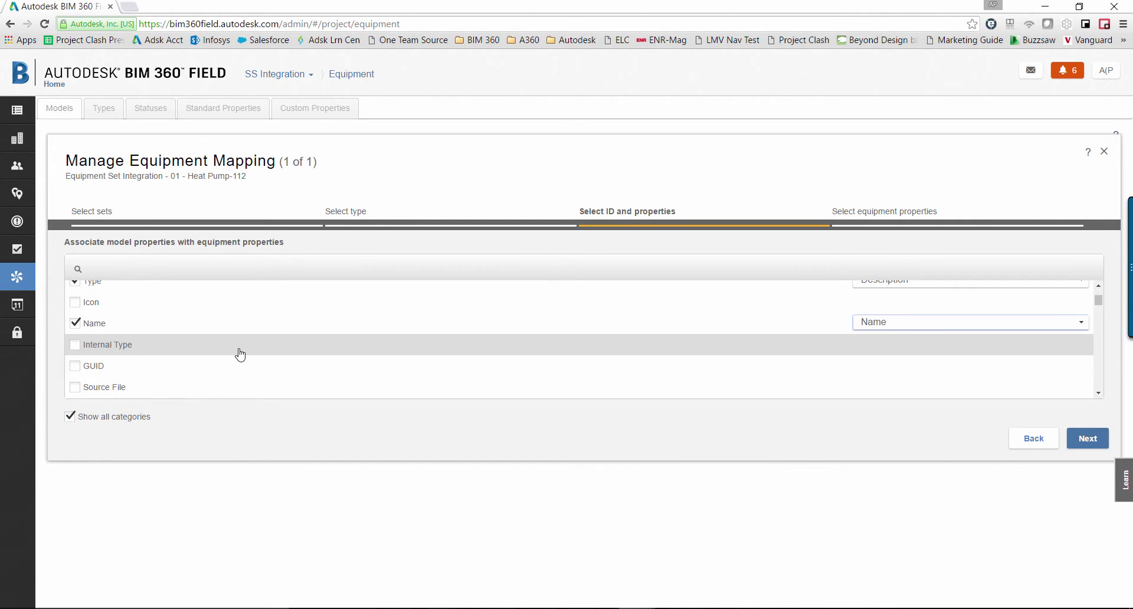
{"action": "scroll", "coordinate": [240, 354], "scroll_direction": "down", "scroll_amount": 5}
{"action": "scroll", "coordinate": [240, 354], "scroll_direction": "down", "scroll_amount": 2}
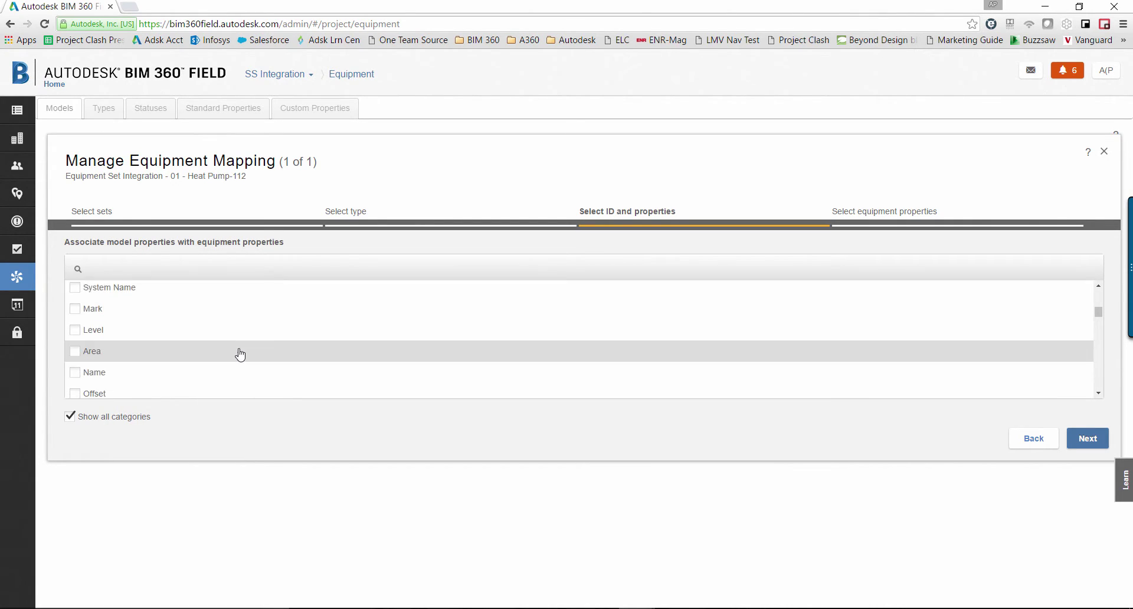
{"action": "scroll", "coordinate": [240, 353], "scroll_direction": "up", "scroll_amount": 10}
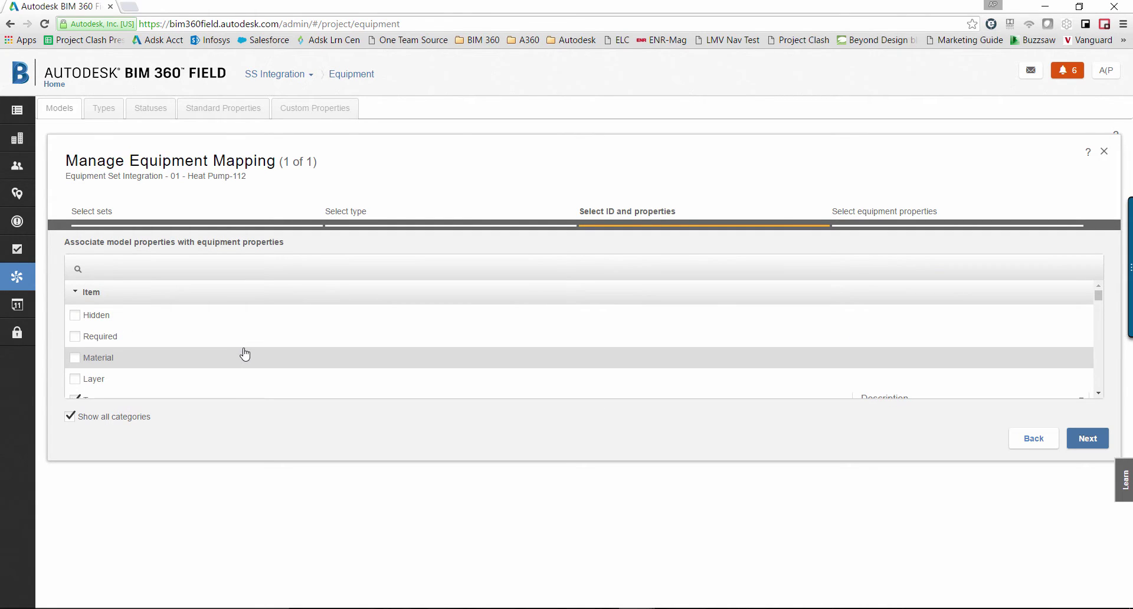
{"action": "left_click", "coordinate": [1085, 439]}
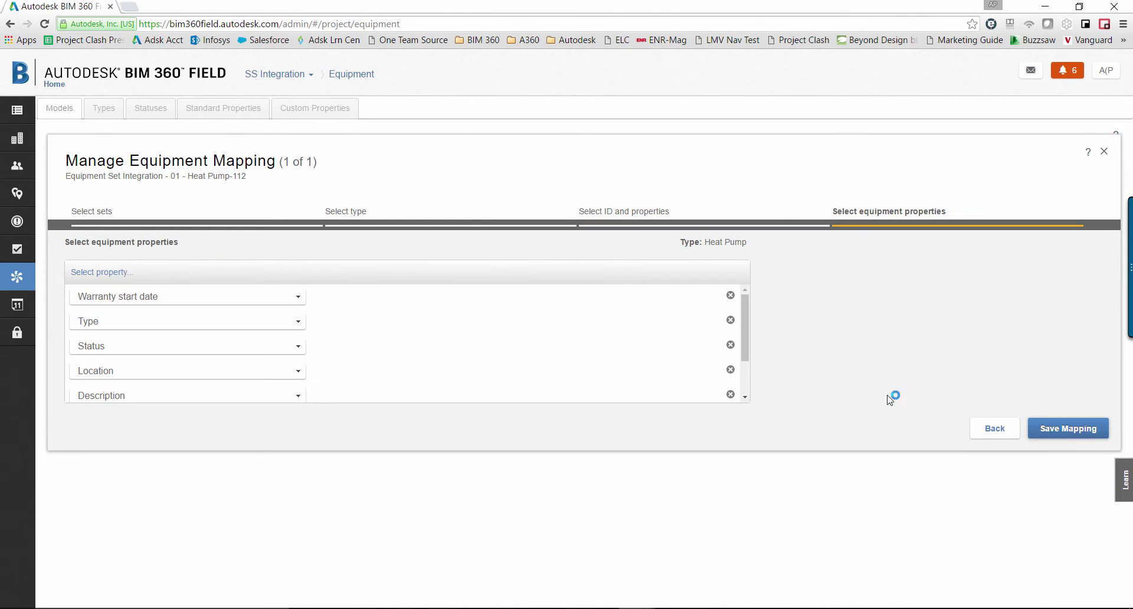
Review the heat pump's selected equipment properties, save the mapping, and leave equipment mapping management.
{"action": "scroll", "coordinate": [241, 323], "scroll_direction": "down", "scroll_amount": 1}
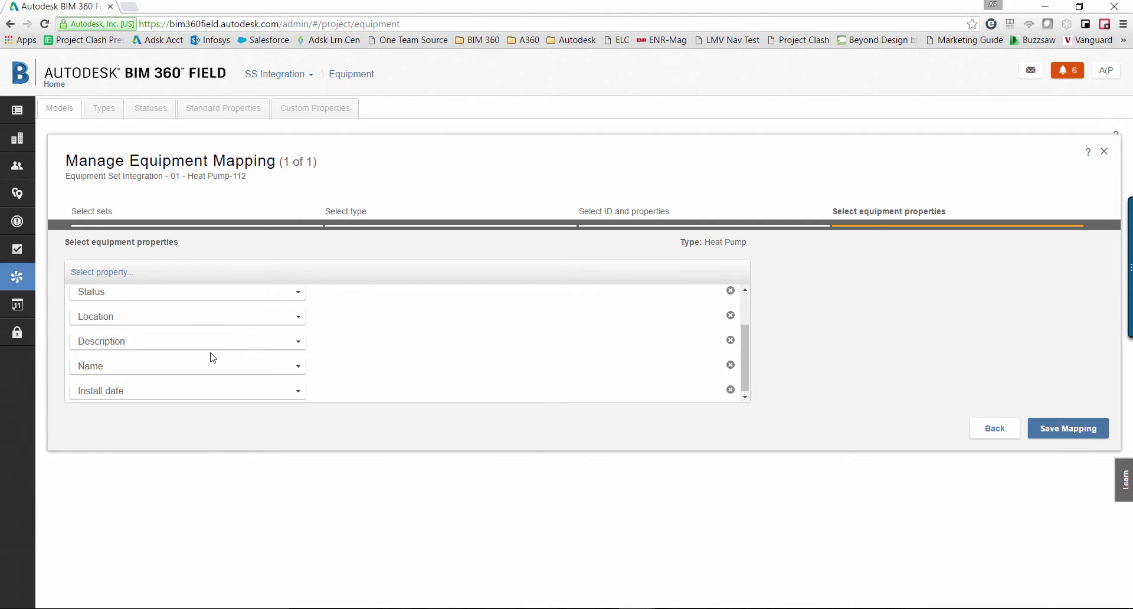
{"action": "scroll", "coordinate": [212, 356], "scroll_direction": "up", "scroll_amount": 1}
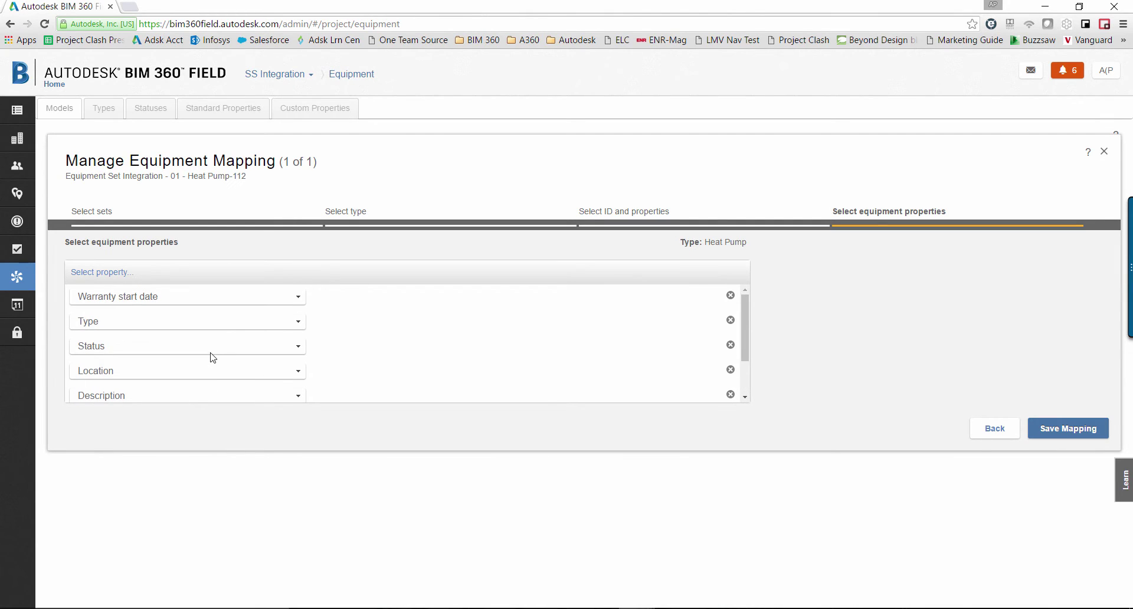
{"action": "left_click", "coordinate": [1065, 429]}
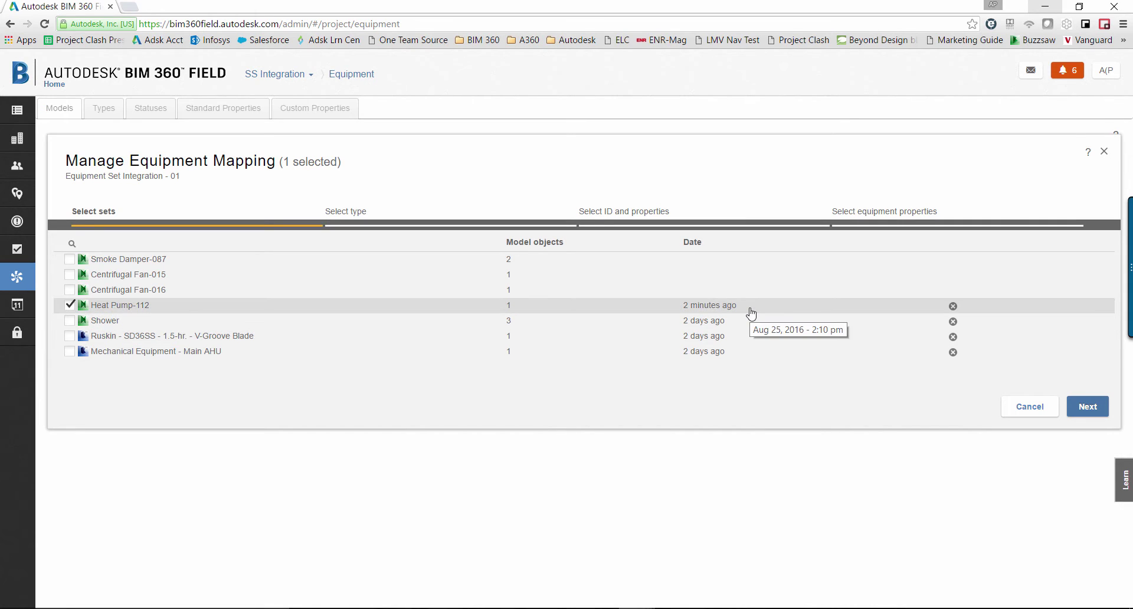
{"action": "left_click", "coordinate": [1027, 413]}
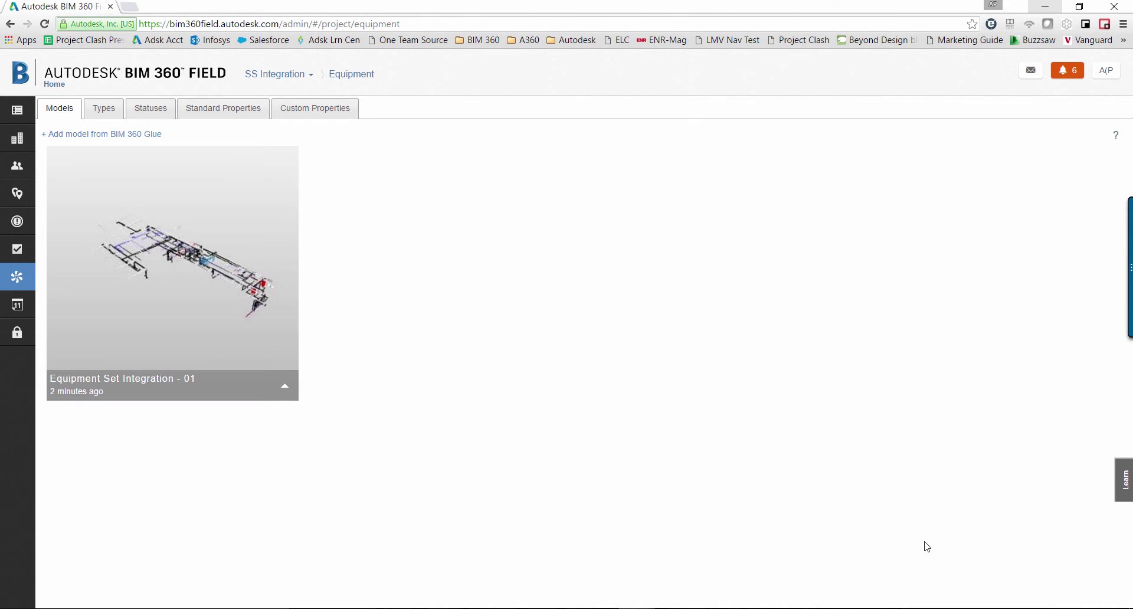
Go to the project's equipment list and narrow the Description and Location Path columns so the status and issue columns fit.
{"action": "left_click", "coordinate": [54, 85]}
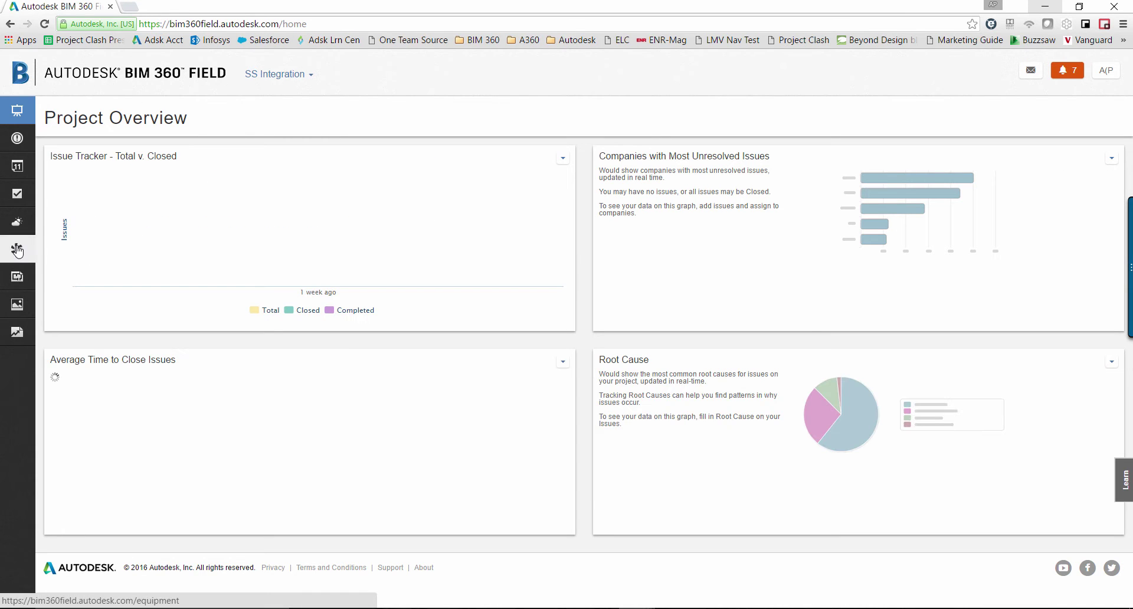
{"action": "left_click", "coordinate": [18, 249]}
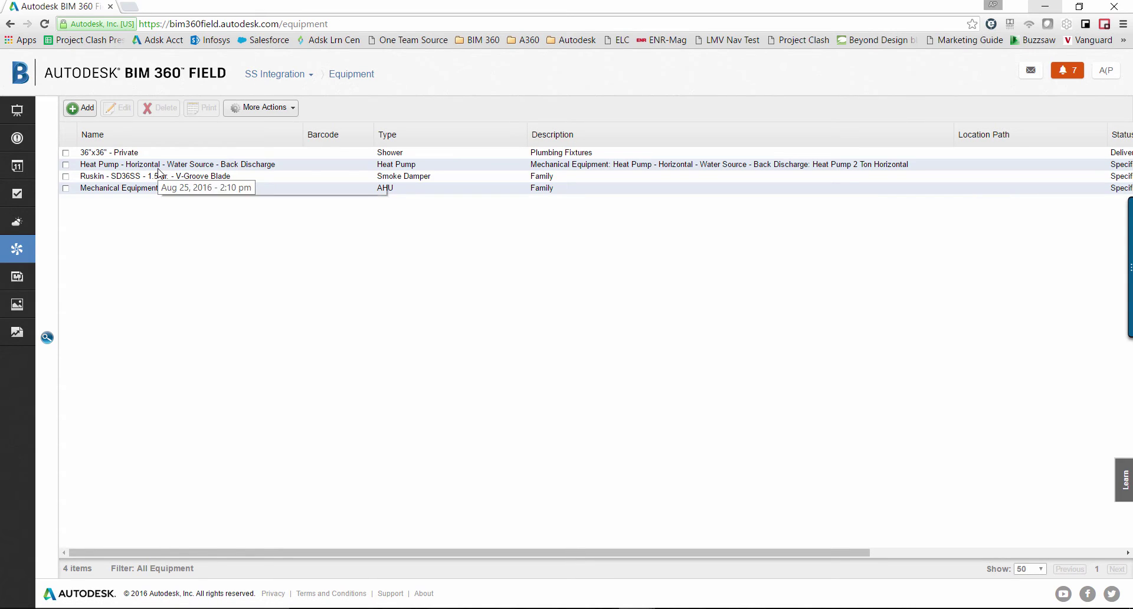
{"action": "left_click", "coordinate": [159, 166]}
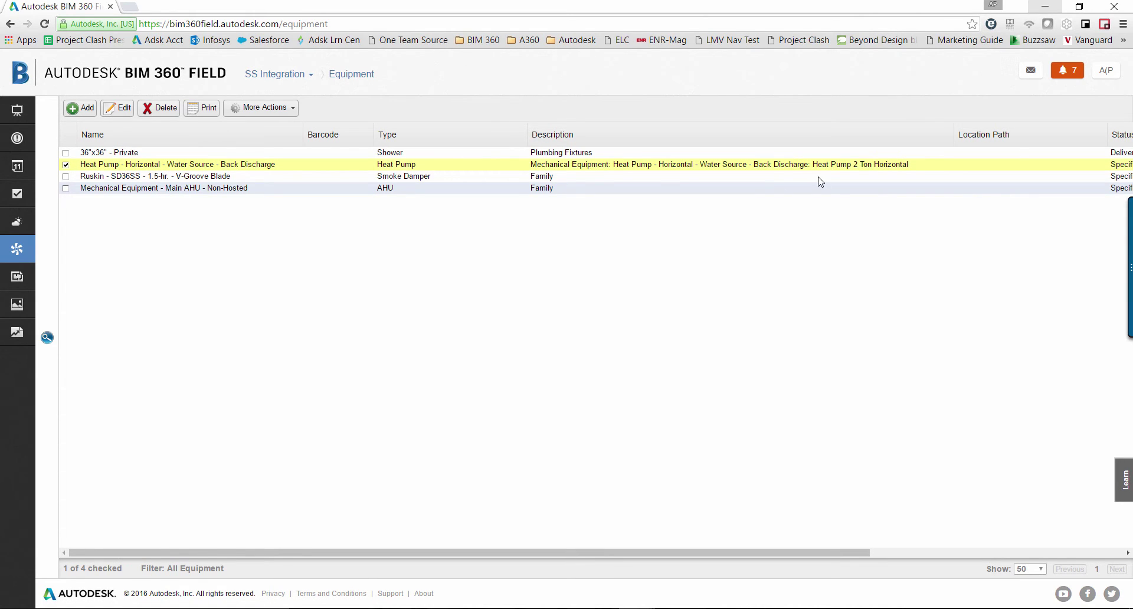
{"action": "left_click_drag", "start_coordinate": [1105, 126], "coordinate": [799, 131]}
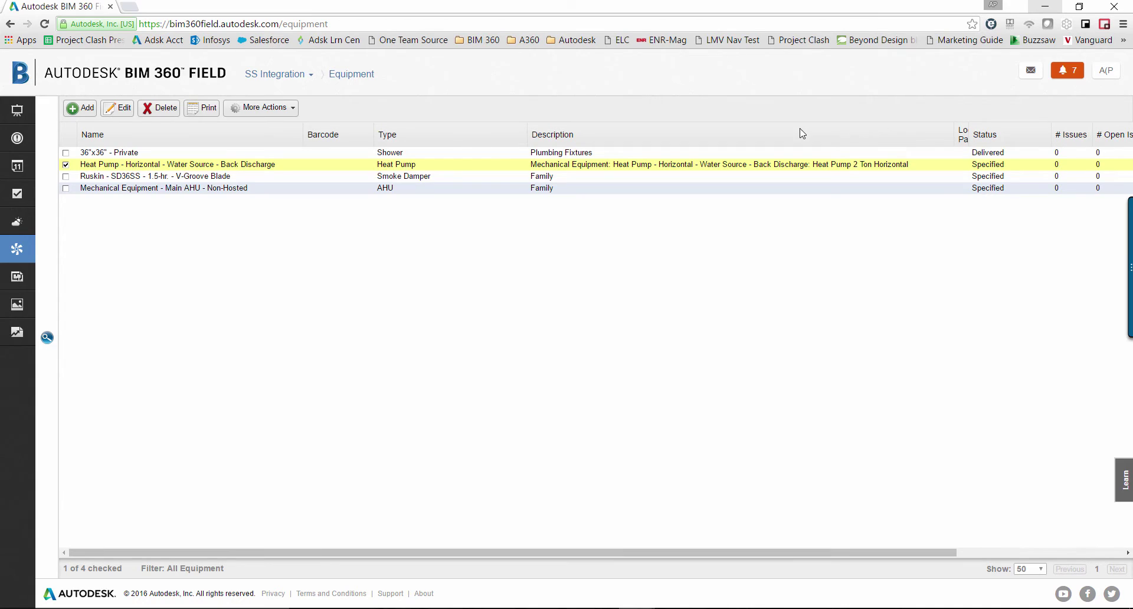
{"action": "left_click", "coordinate": [959, 131]}
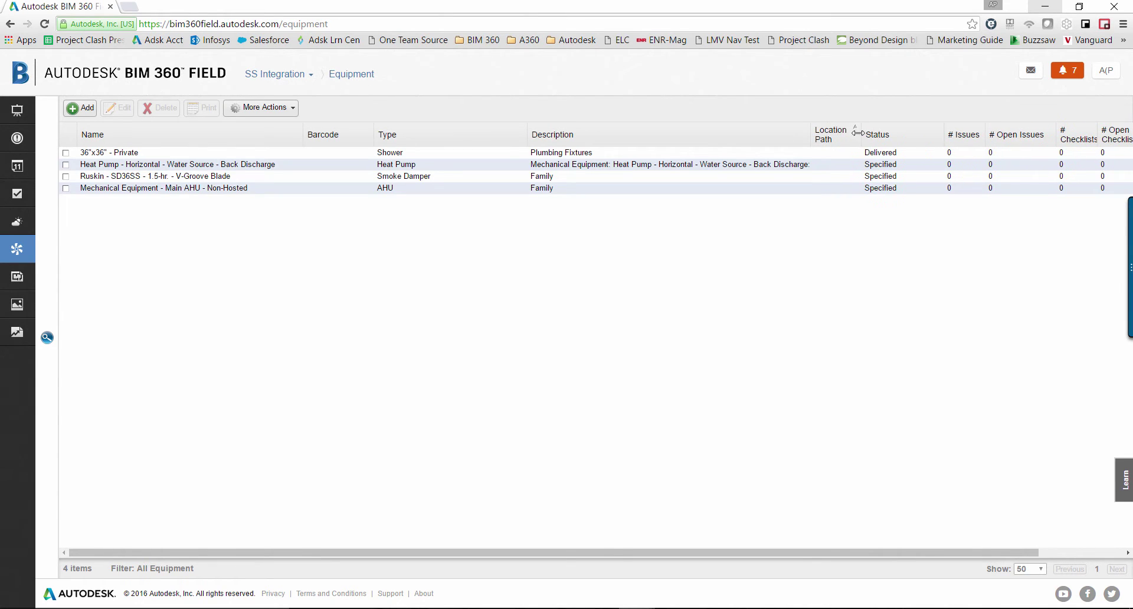
Open the Heat Pump - Horizontal - Water Source - Back Discharge record and set its purchase date to Aug 25, 2016.
{"action": "left_click", "coordinate": [102, 165]}
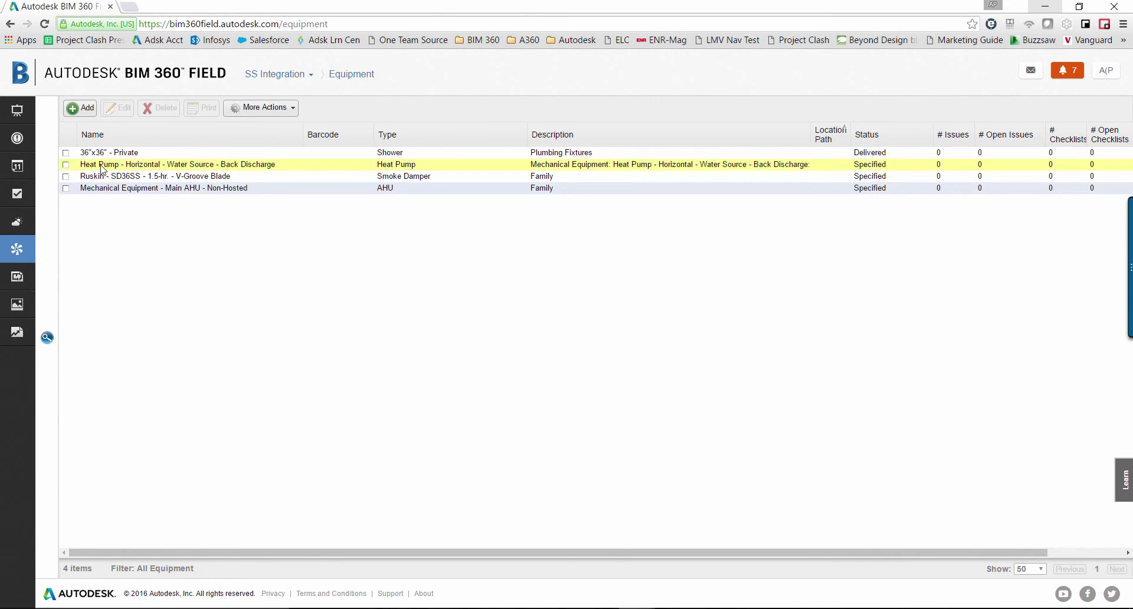
{"action": "double_click", "coordinate": [174, 165]}
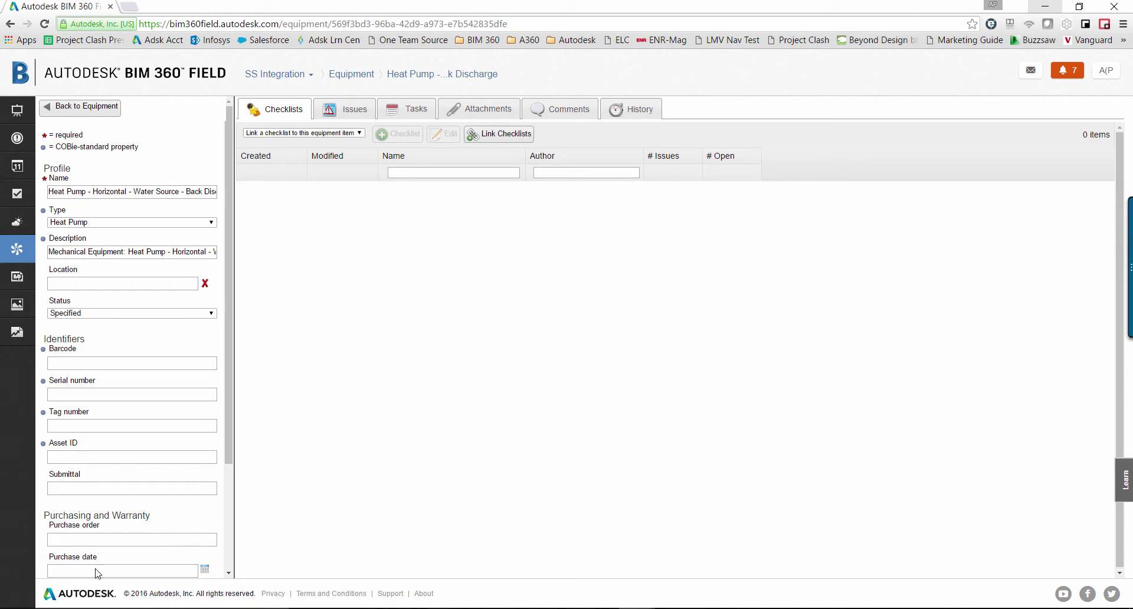
{"action": "left_click", "coordinate": [205, 570]}
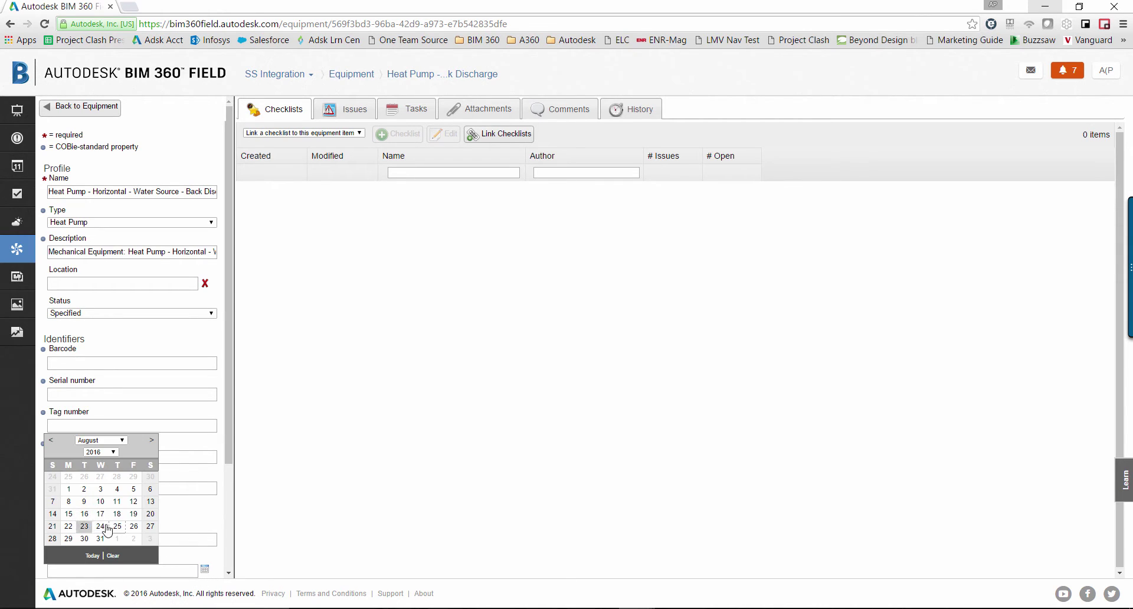
{"action": "left_click", "coordinate": [117, 527]}
Set the heat pump's install date to Aug 26, 2016 and its warranty start date to Aug 31, 2016.
{"action": "scroll", "coordinate": [122, 534], "scroll_direction": "down", "scroll_amount": 2}
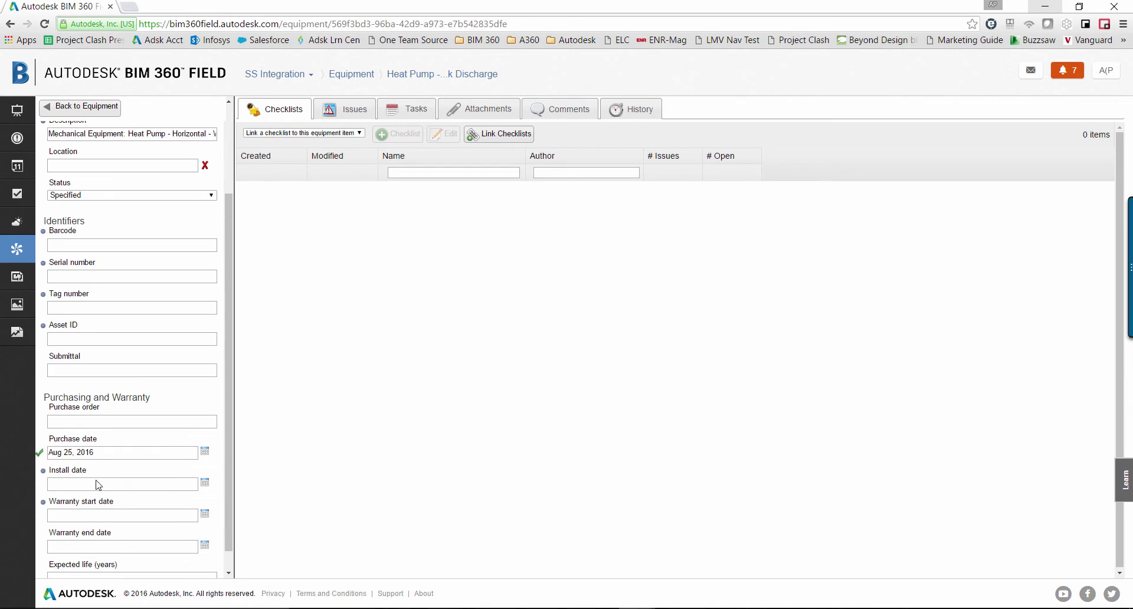
{"action": "left_click", "coordinate": [205, 482]}
{"action": "left_click", "coordinate": [133, 438]}
{"action": "left_click", "coordinate": [205, 515]}
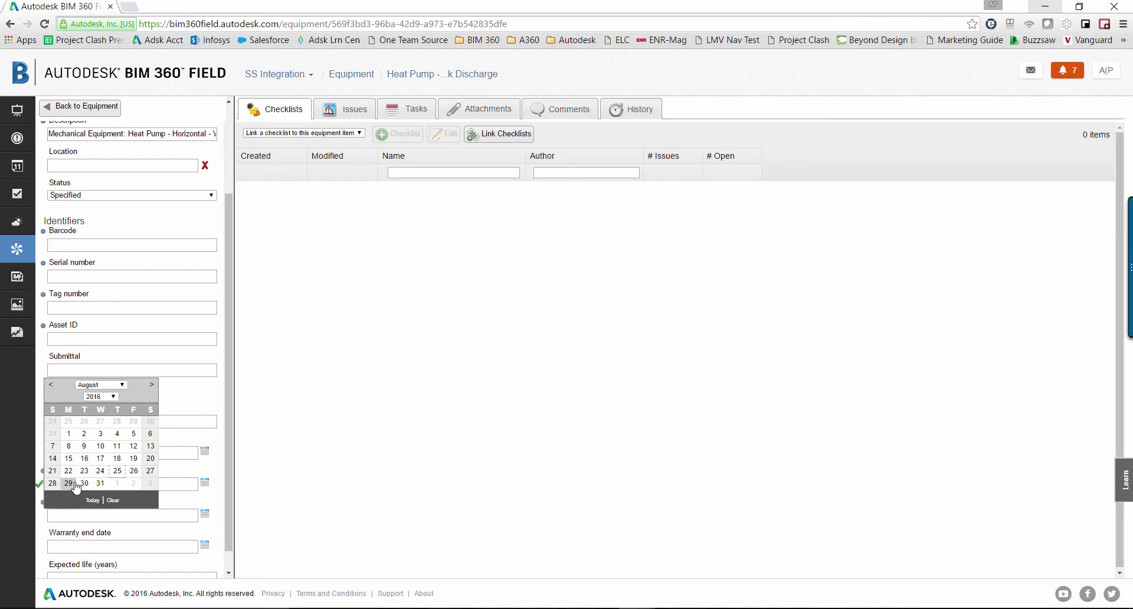
{"action": "left_click", "coordinate": [100, 483]}
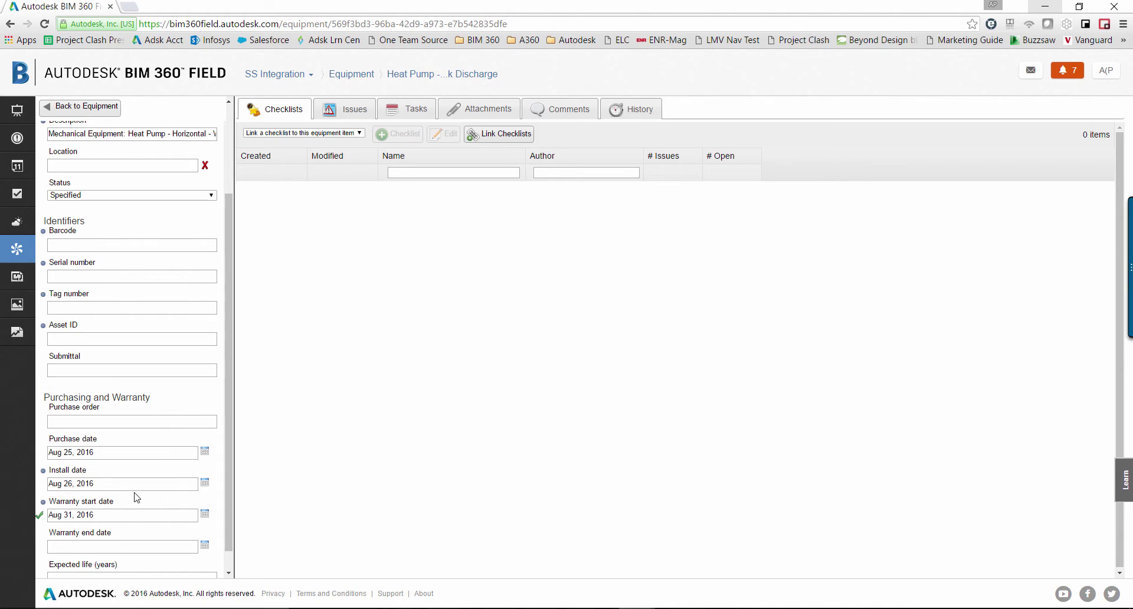
Return to the project's equipment list and select the Heat Pump - Horizontal - Water Source - Back Discharge entry.
{"action": "scroll", "coordinate": [59, 485], "scroll_direction": "down", "scroll_amount": 1}
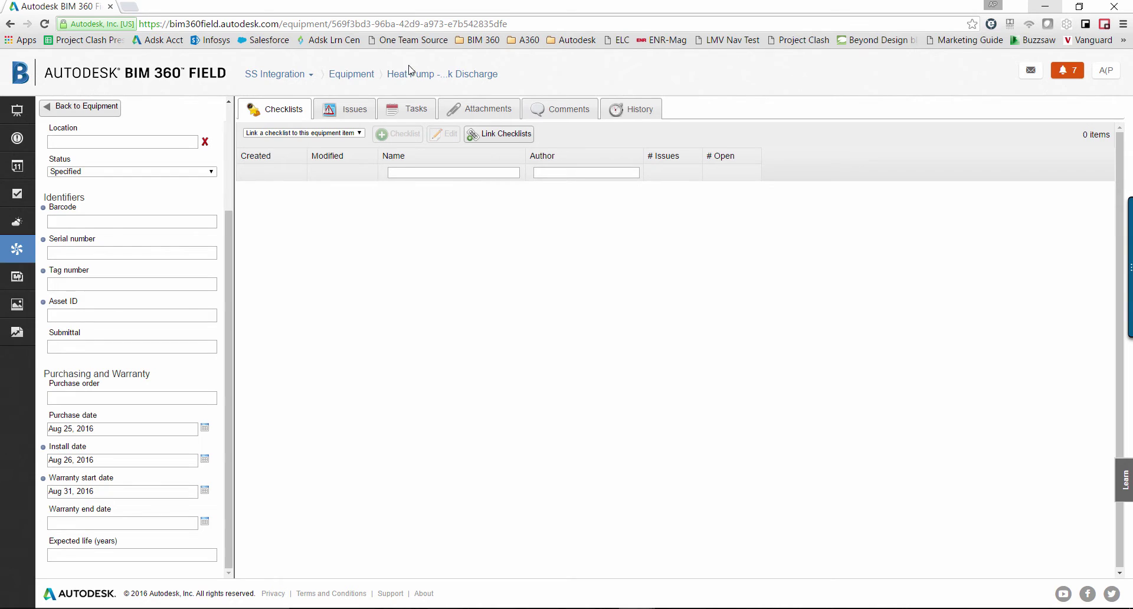
{"action": "left_click", "coordinate": [306, 75]}
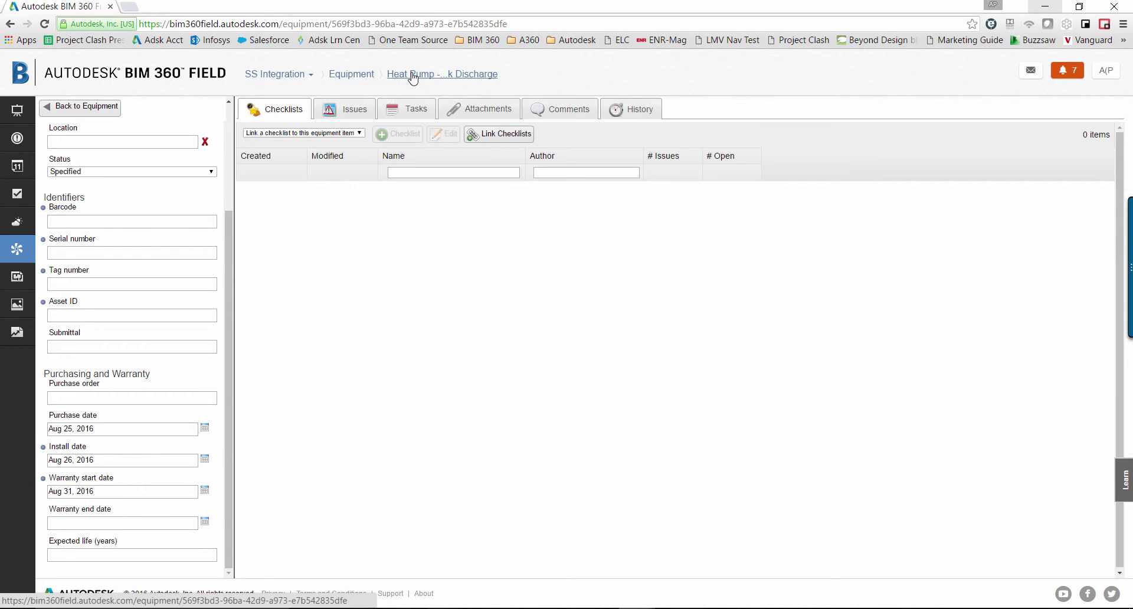
{"action": "left_click", "coordinate": [337, 74]}
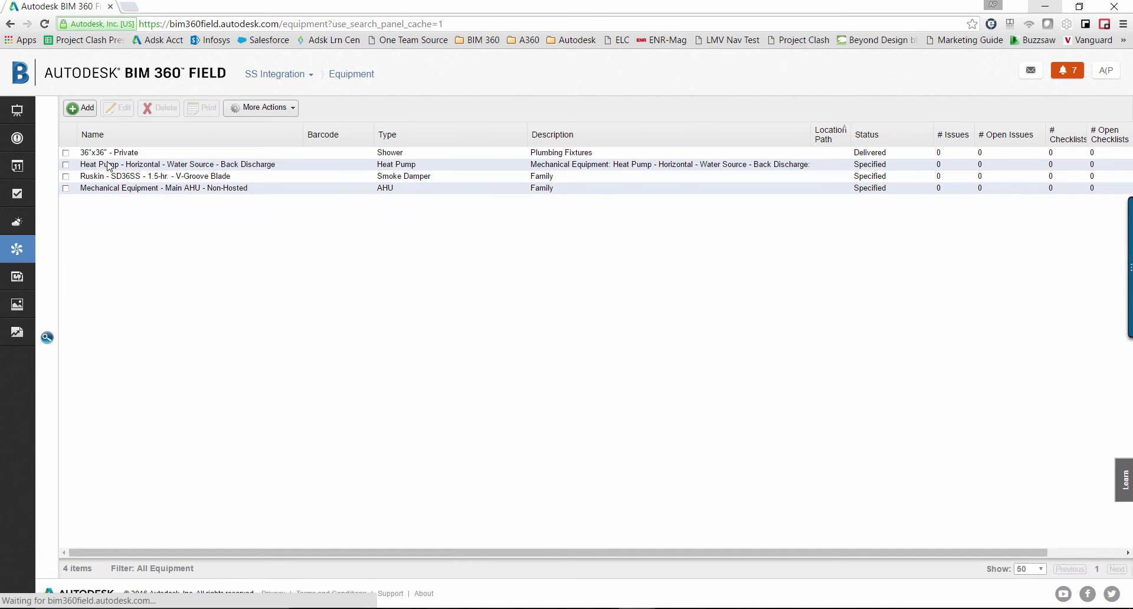
{"action": "left_click", "coordinate": [106, 165]}
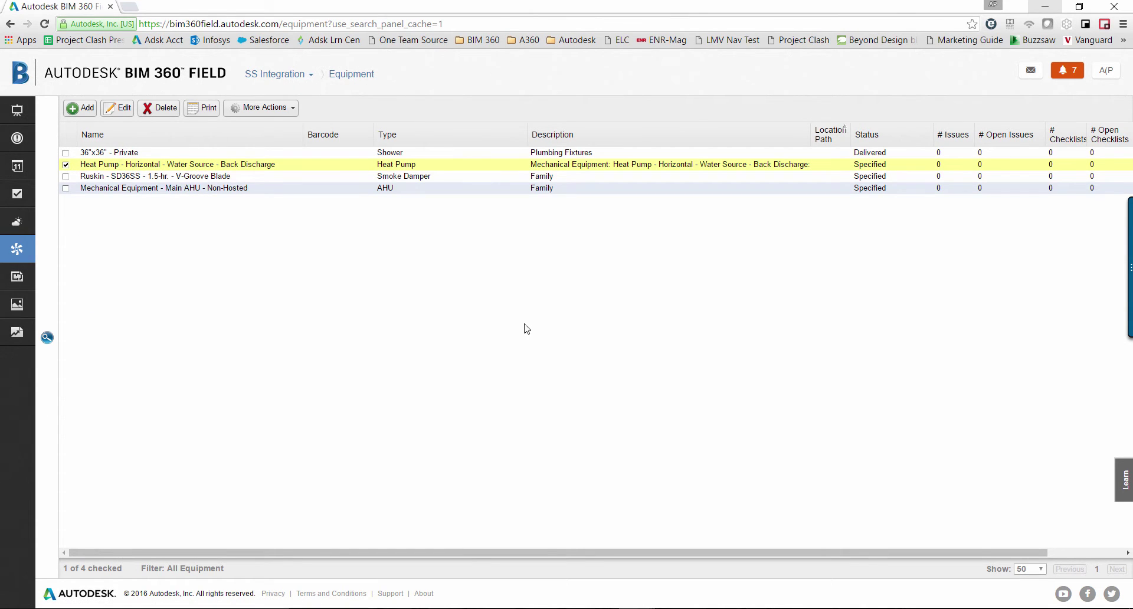
Switch to Navisworks Manage and open the Equipment Set Integration - 01 model from the SS Integration project.
{"action": "left_click", "coordinate": [708, 608]}
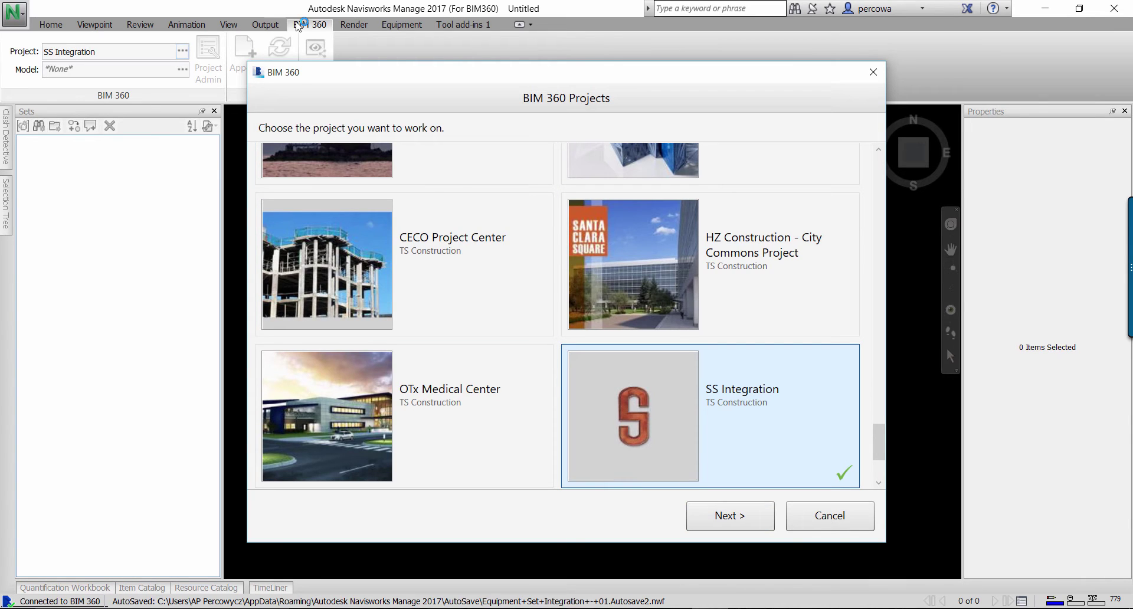
{"action": "left_click", "coordinate": [729, 515]}
{"action": "left_click", "coordinate": [353, 158]}
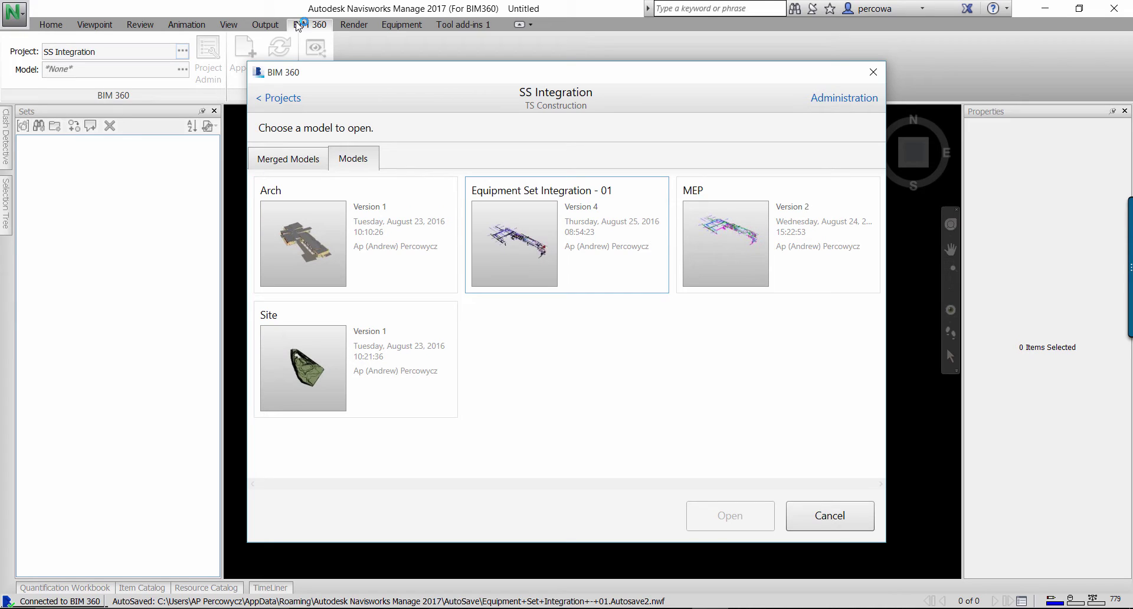
{"action": "left_click", "coordinate": [567, 234]}
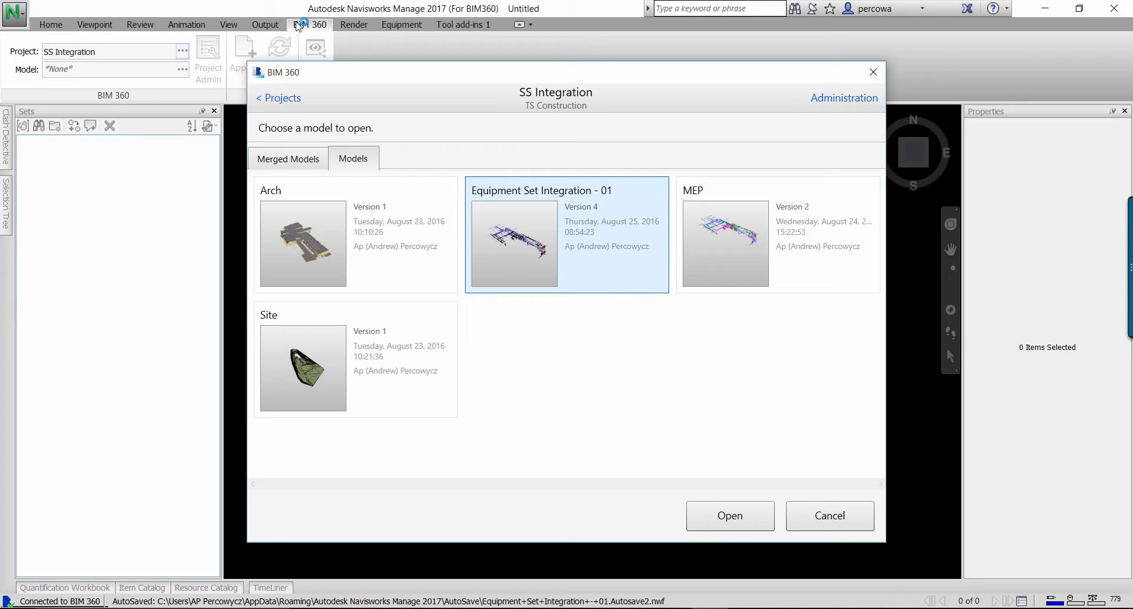
{"action": "left_click", "coordinate": [730, 516]}
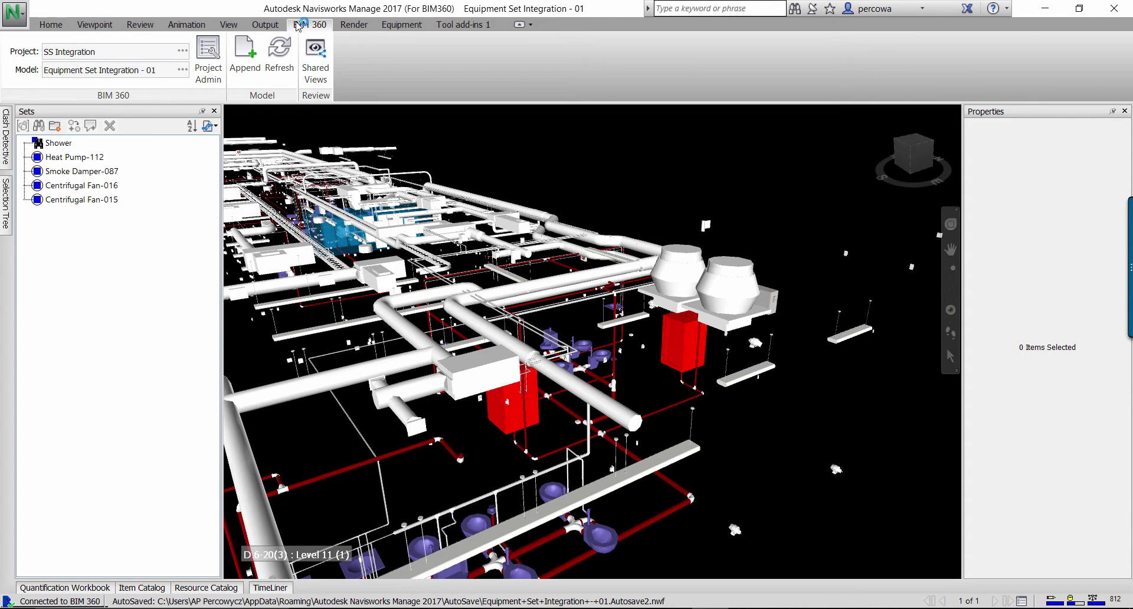
Select the Heat Pump-112 set, frame it close up, and save a new shared view named Heat Pump-112.
{"action": "left_click", "coordinate": [75, 157]}
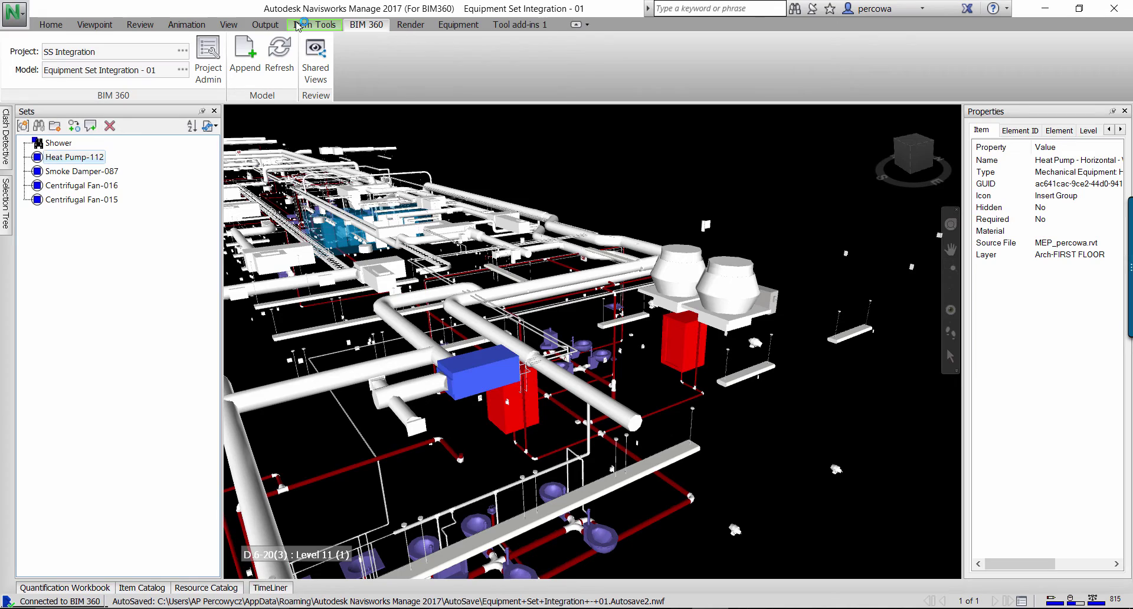
{"action": "scroll", "coordinate": [439, 402], "scroll_direction": "up", "scroll_amount": 6}
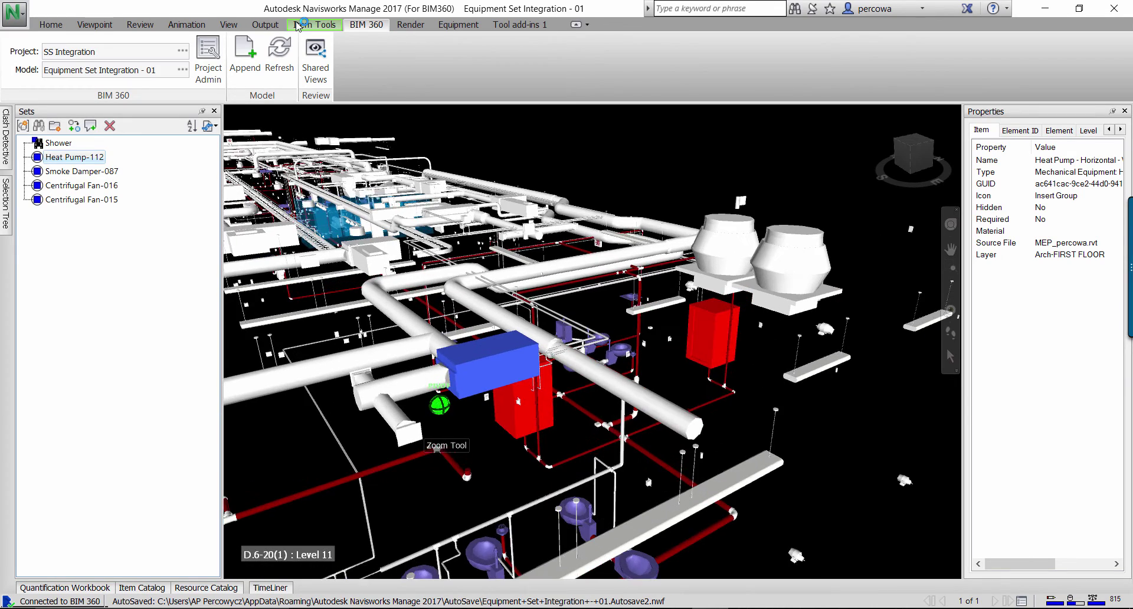
{"action": "middle_click_drag", "start_coordinate": [438, 406], "coordinate": [441, 385]}
{"action": "left_click", "coordinate": [316, 59]}
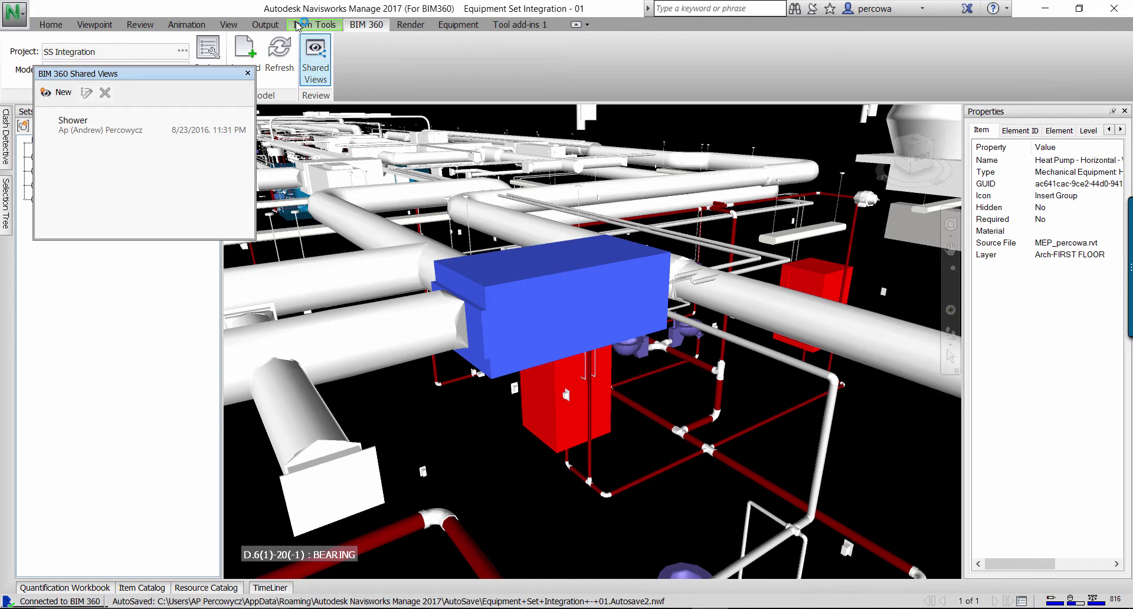
{"action": "left_click", "coordinate": [58, 93]}
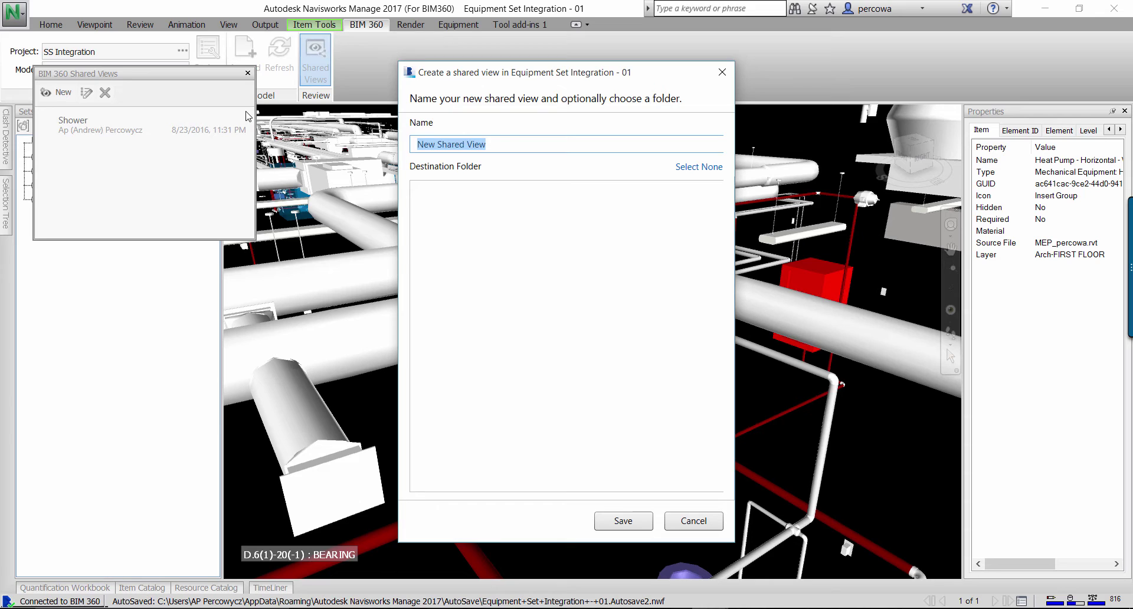
{"action": "type", "text": "Heat Pump"}
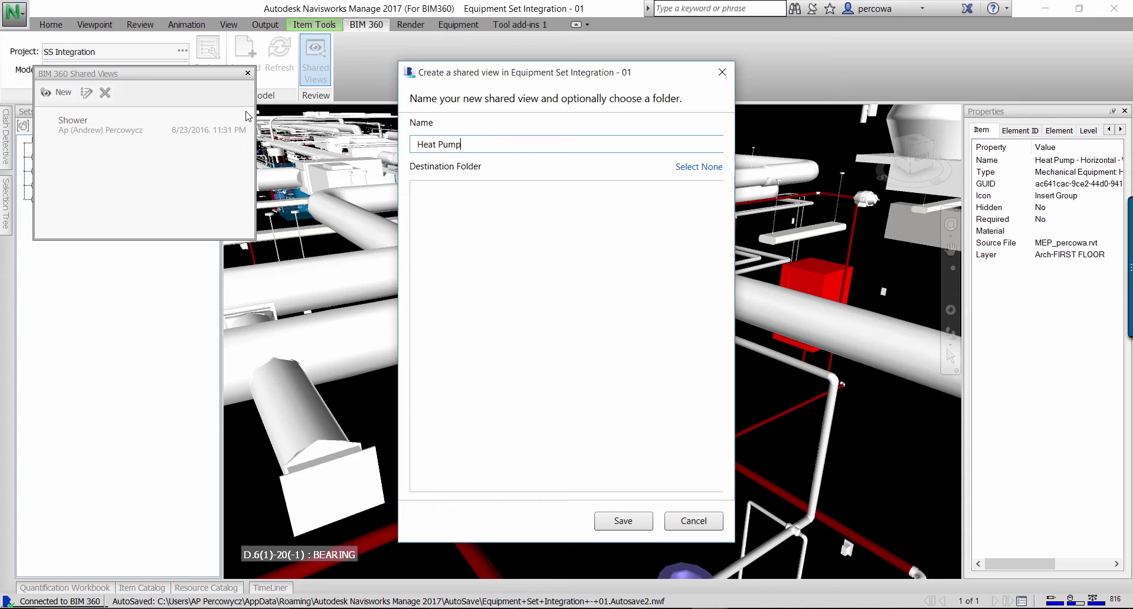
{"action": "type", "text": "-112"}
{"action": "left_click", "coordinate": [599, 511]}
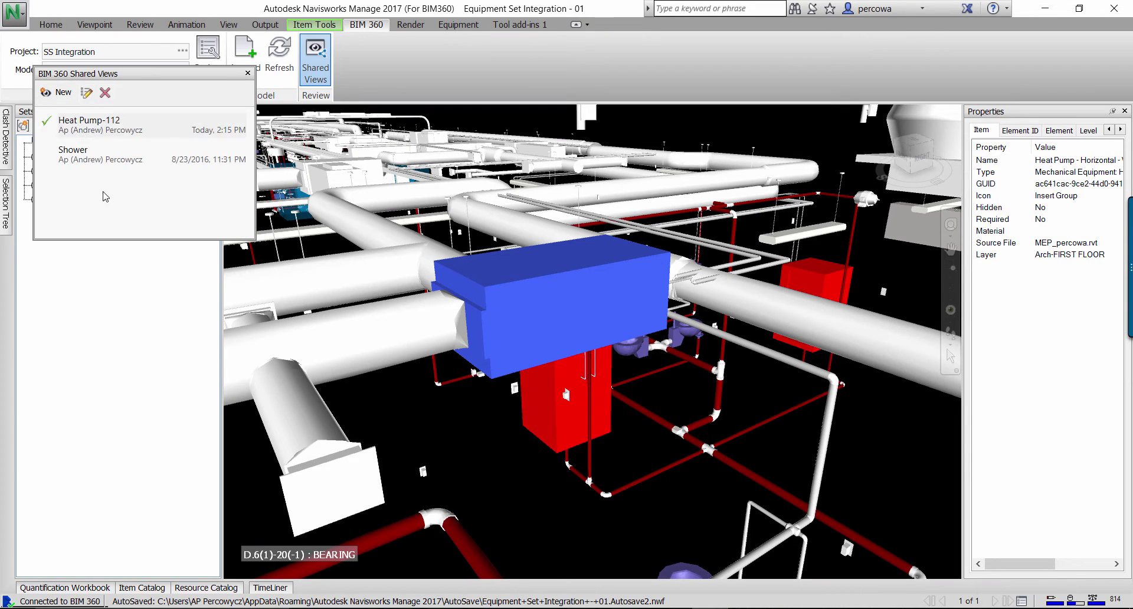
{"action": "left_click", "coordinate": [247, 73]}
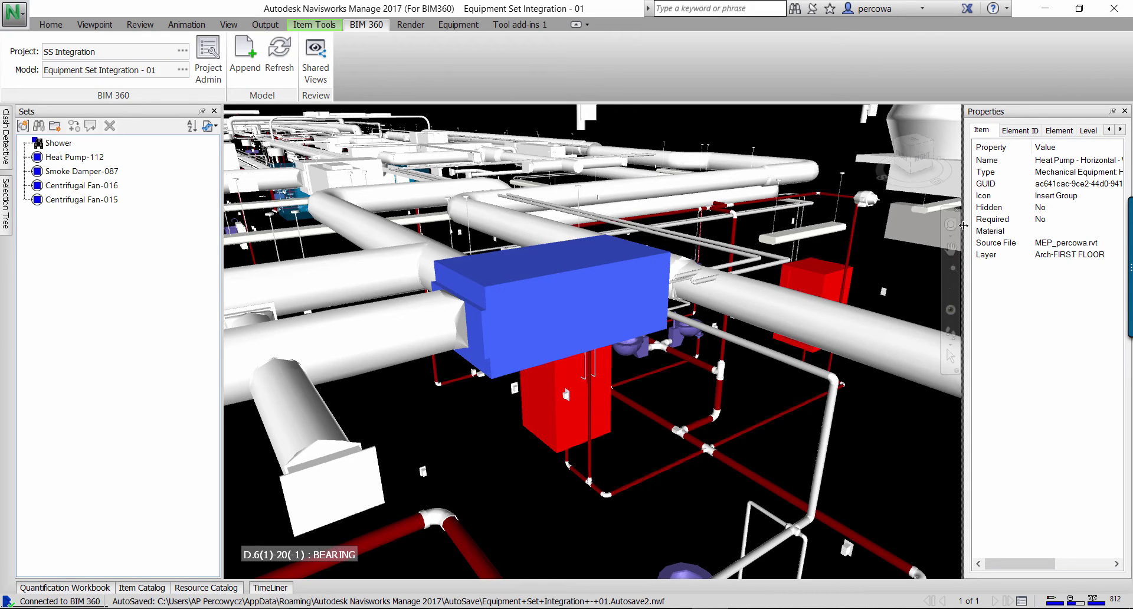
Widen the properties display, add the BIM 360 Field equipment properties to the model, and show the heat pump's BIM 360 properties.
{"action": "left_click_drag", "start_coordinate": [963, 226], "coordinate": [779, 225]}
{"action": "left_click", "coordinate": [1120, 130]}
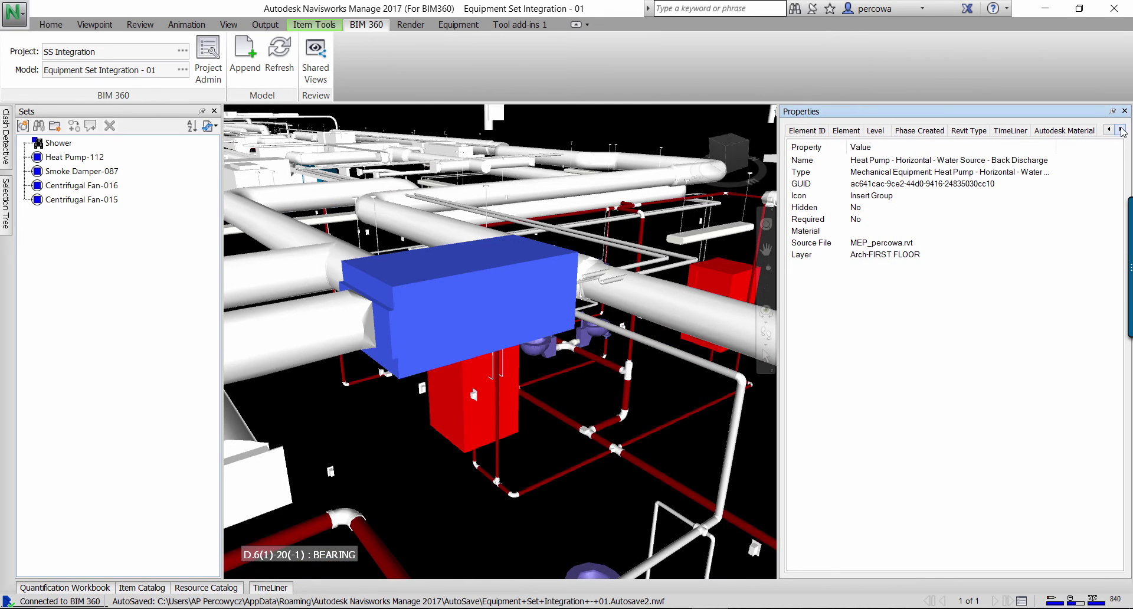
{"action": "left_click", "coordinate": [456, 26]}
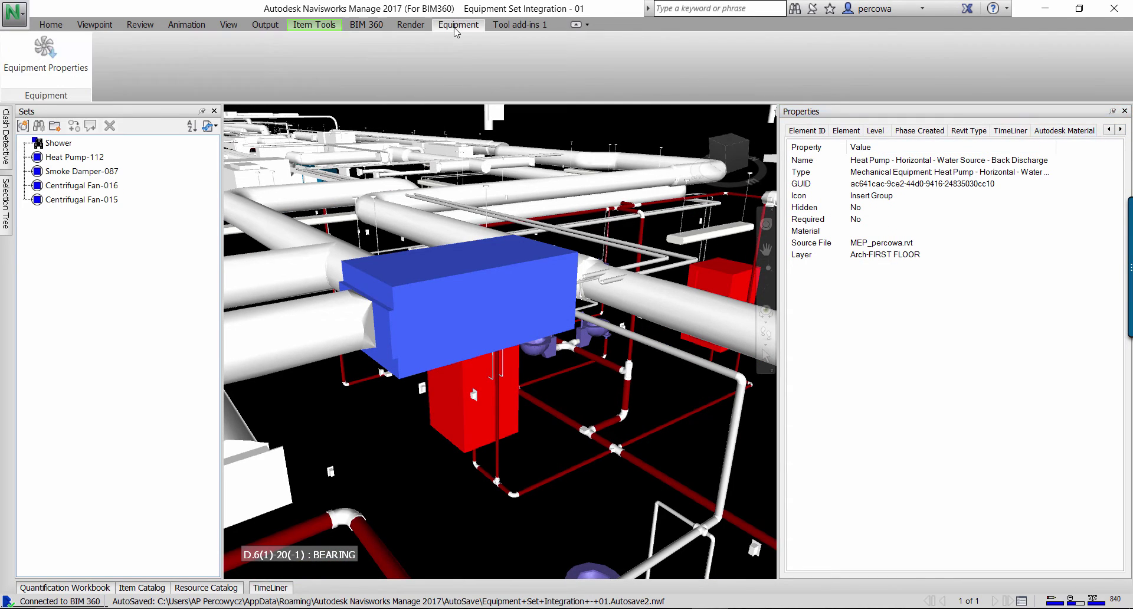
{"action": "left_click", "coordinate": [47, 56]}
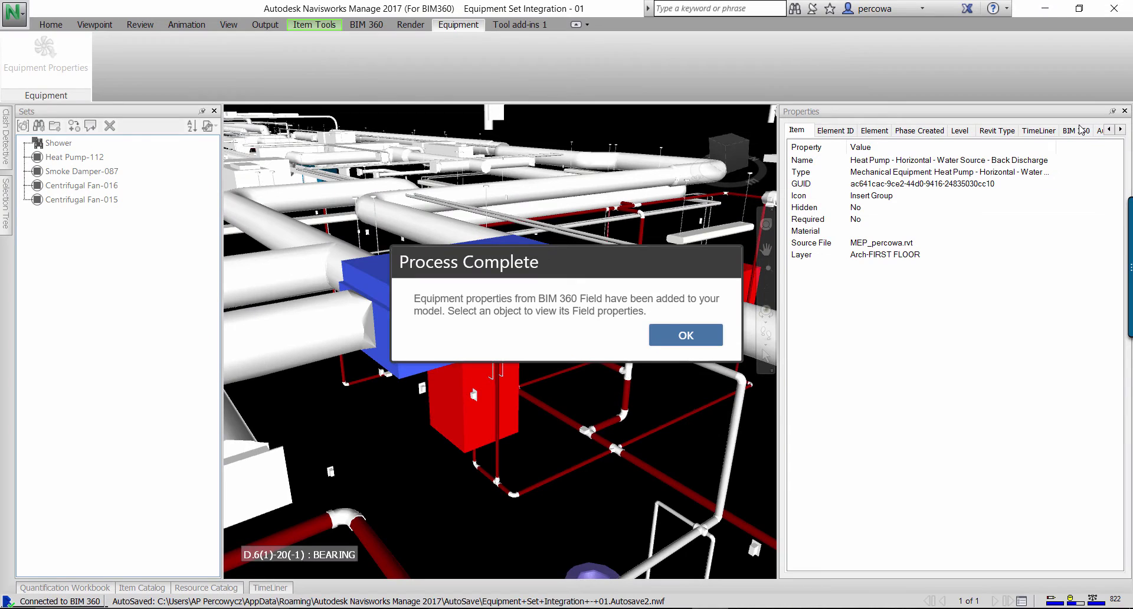
{"action": "key", "text": "Return"}
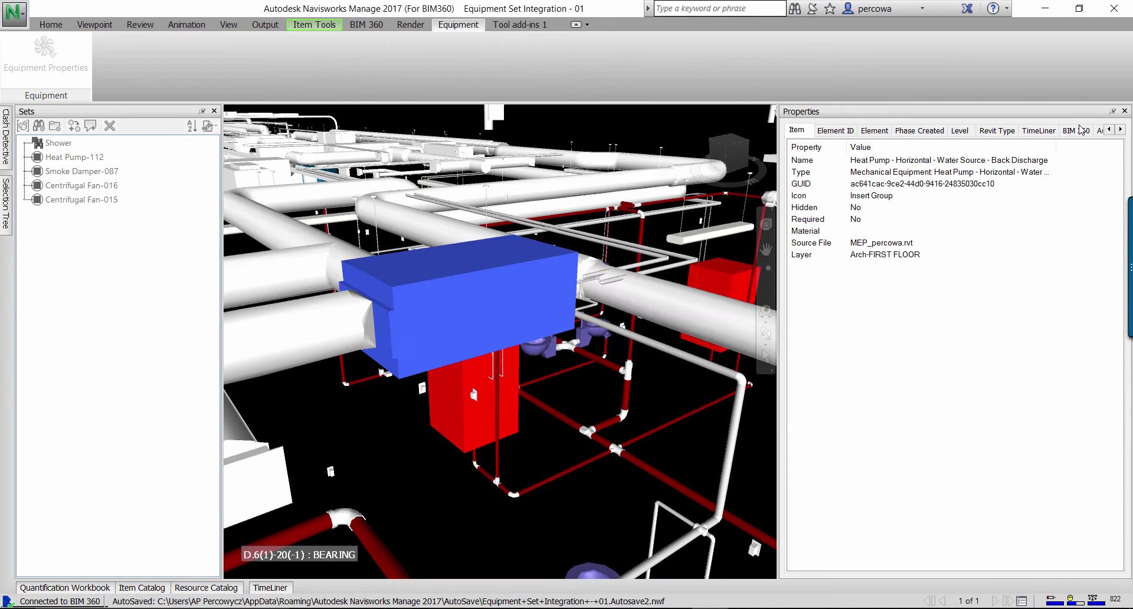
{"action": "left_click", "coordinate": [1075, 129]}
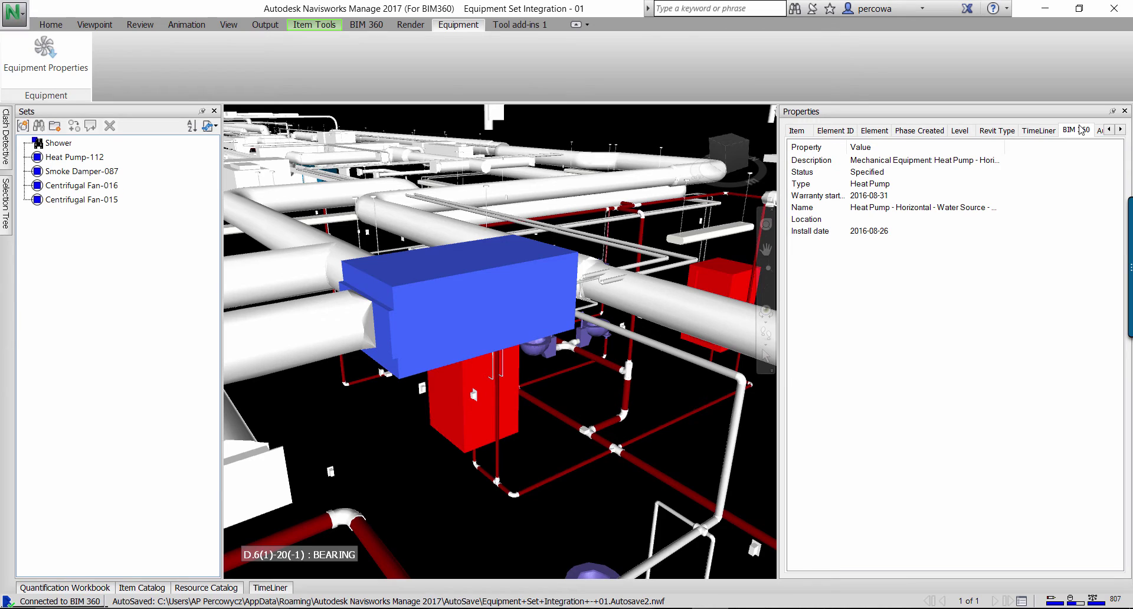
Switch to the heat pump's BIM 360 Field record and set its status to Installed.
{"action": "left_click", "coordinate": [720, 561]}
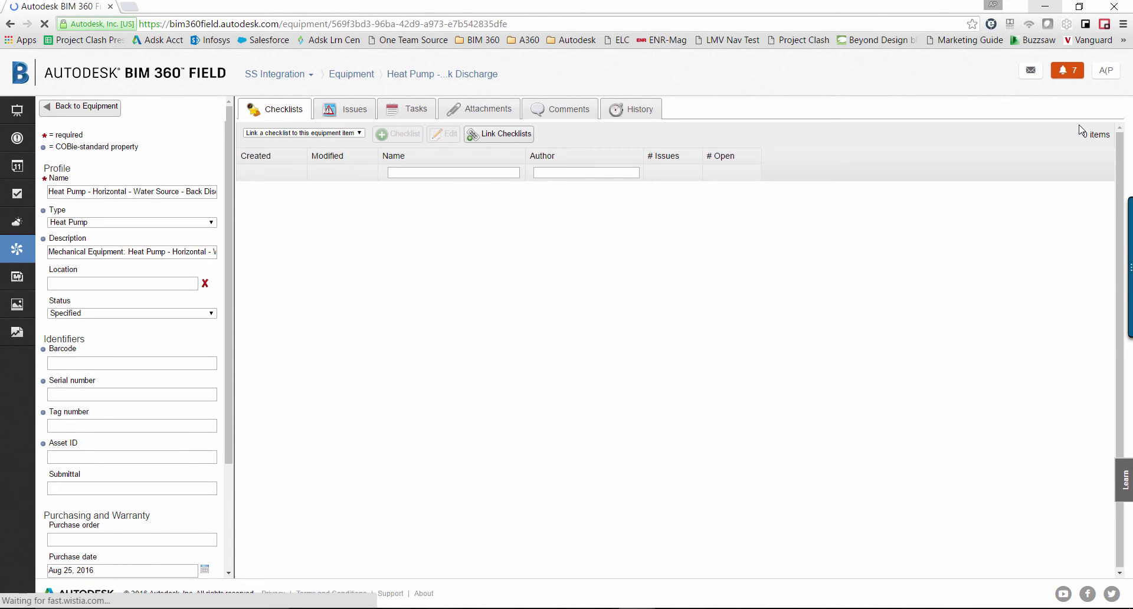
{"action": "left_click", "coordinate": [132, 313]}
{"action": "key", "text": "Down"}
{"action": "key", "text": "Down"}
{"action": "key", "text": "Down"}
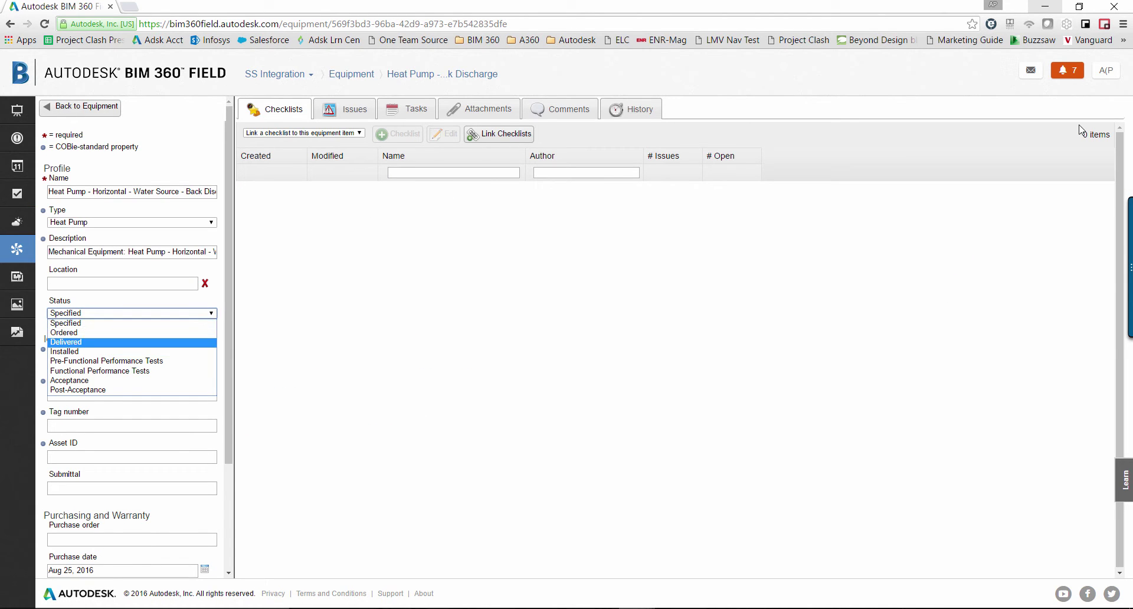
{"action": "key", "text": "Return"}
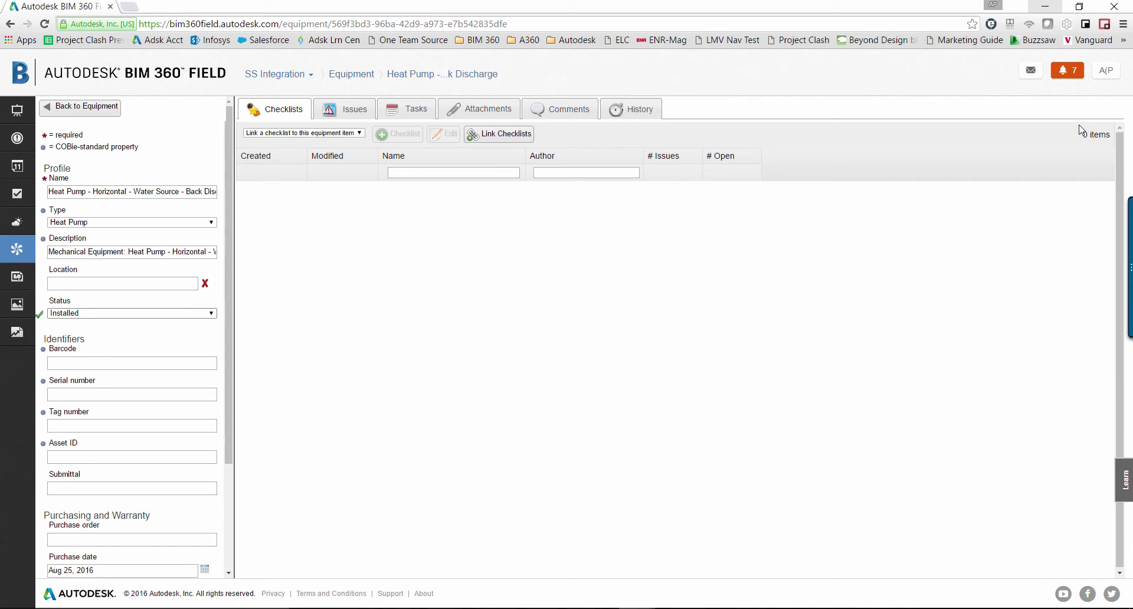
Set the heat pump's warranty start date to Sep 14, 2016.
{"action": "scroll", "coordinate": [132, 342], "scroll_direction": "down", "scroll_amount": 3}
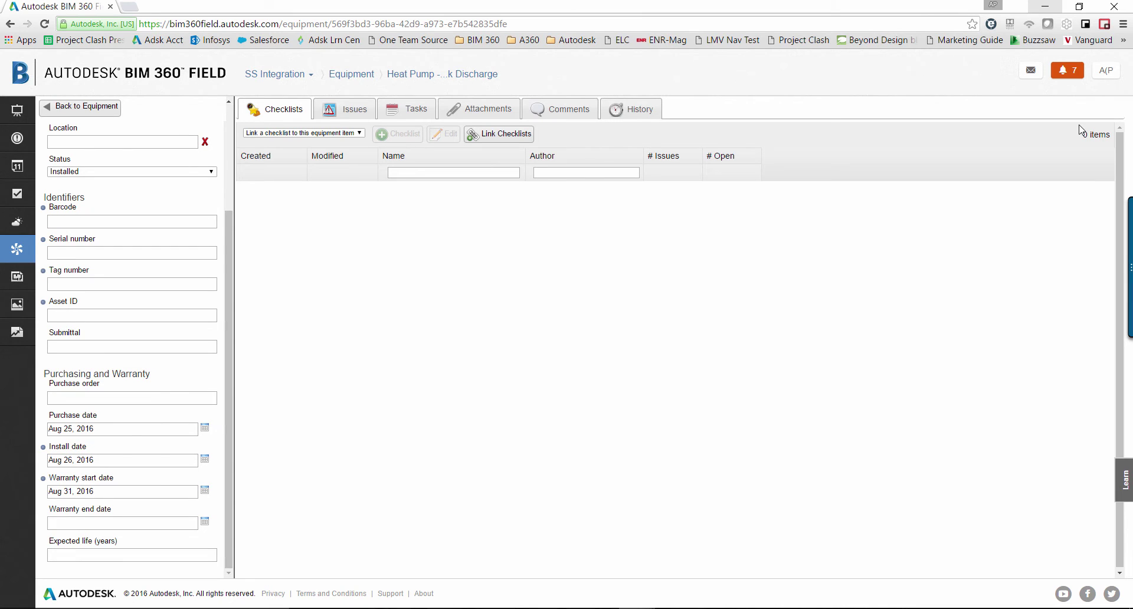
{"action": "left_click", "coordinate": [106, 491]}
{"action": "left_click", "coordinate": [151, 361]}
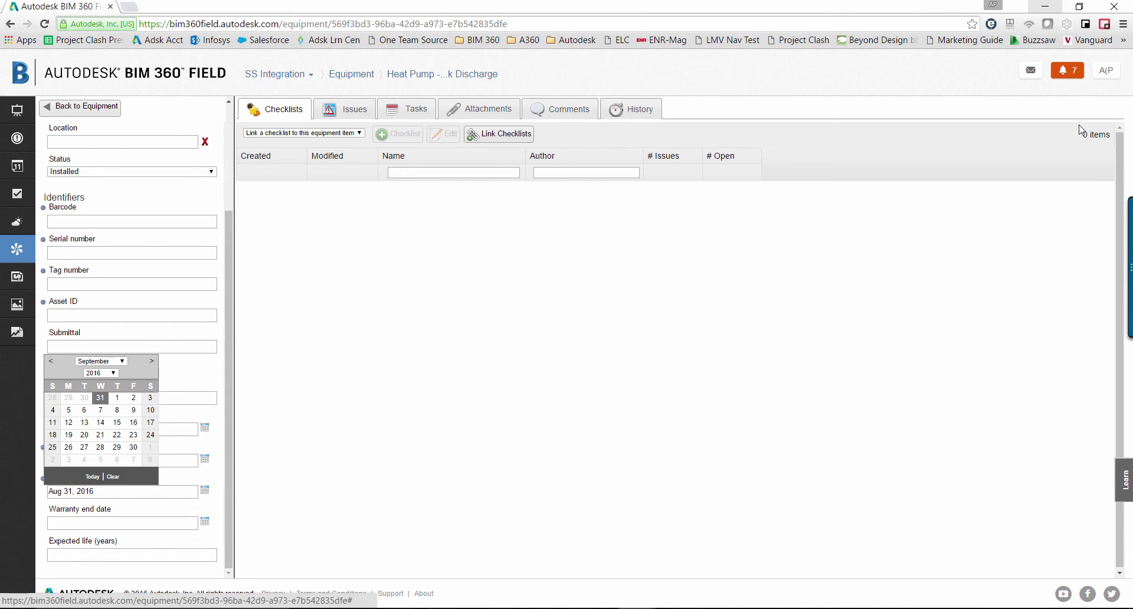
{"action": "left_click", "coordinate": [101, 423]}
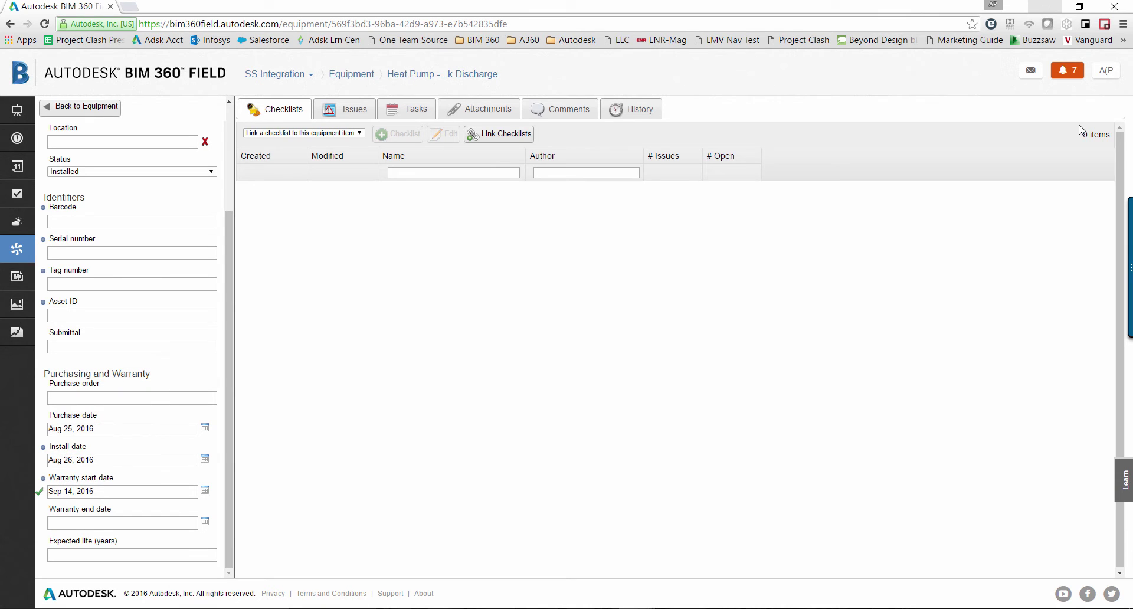
Switch back to Navisworks, refresh the model's equipment properties, check the heat pump's BIM 360 properties, and clear the selection.
{"action": "key", "text": "alt+Tab"}
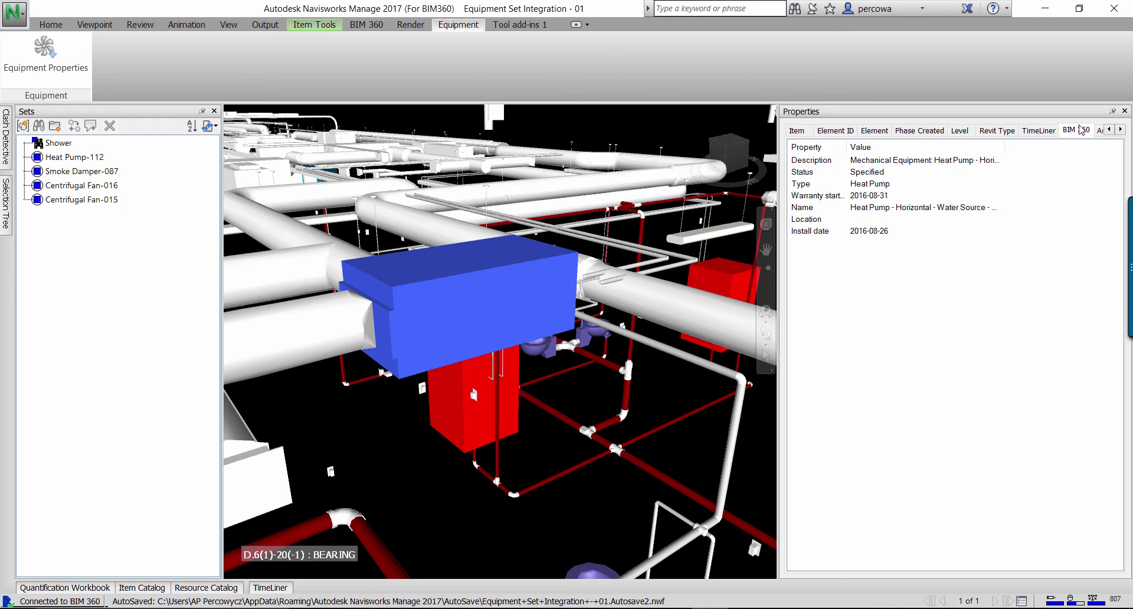
{"action": "key", "text": "Escape"}
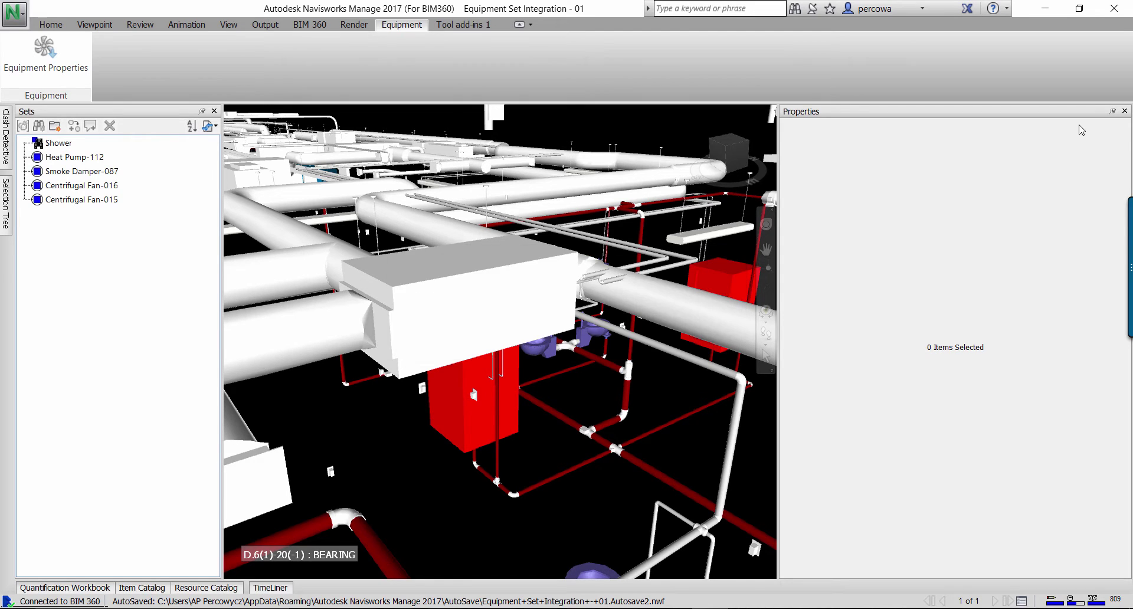
{"action": "key", "text": "Return"}
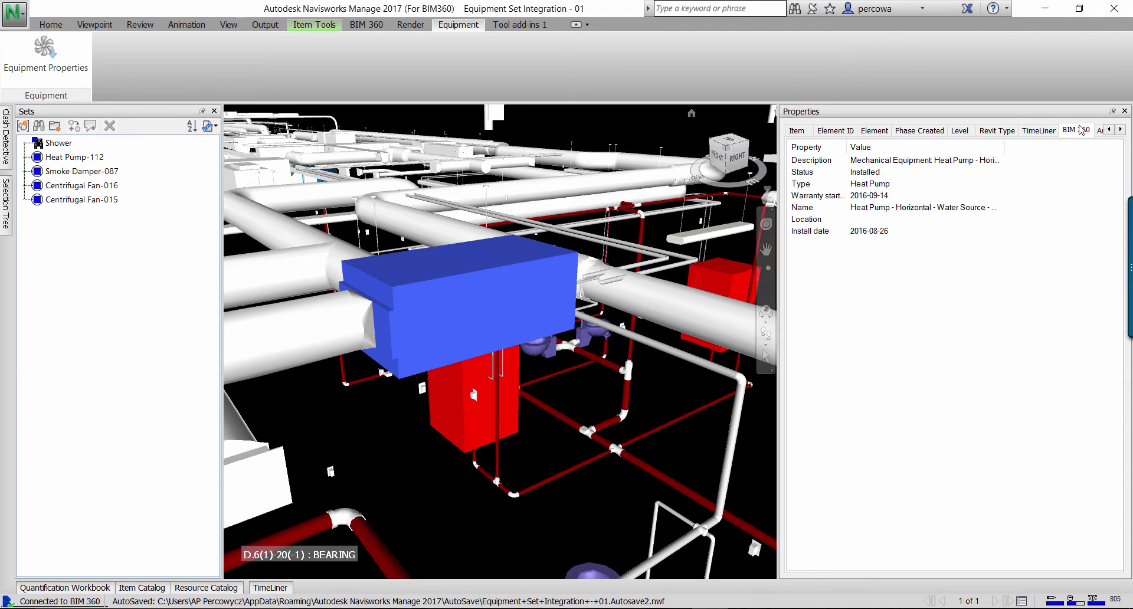
{"action": "key", "text": "Escape"}
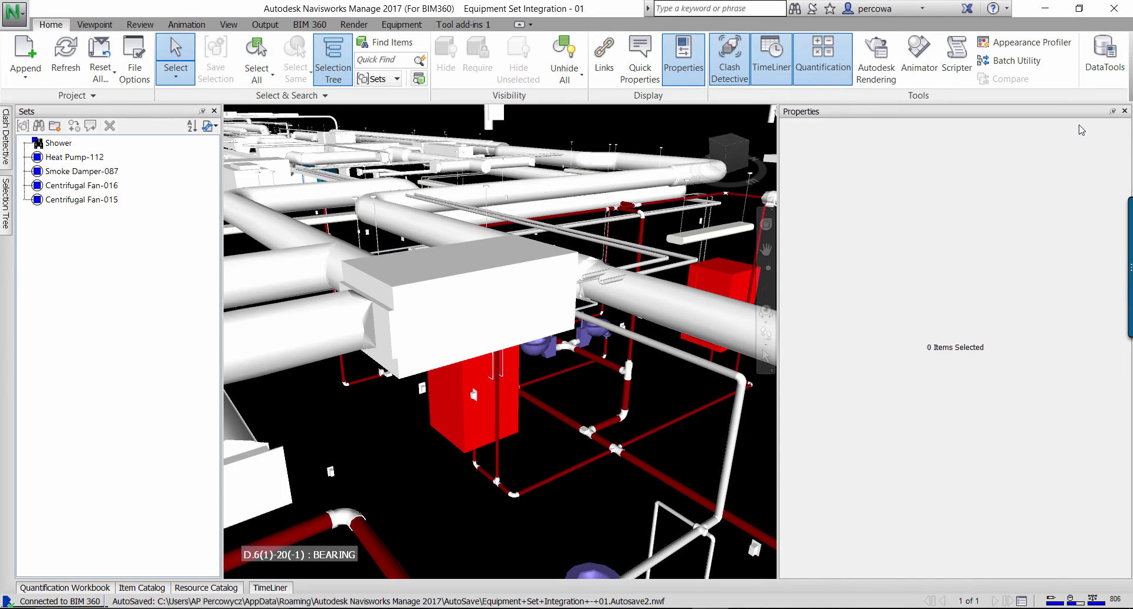
Load AppearanceProfiler.dat into the Appearance Profiler and move the dialog away from the heat pump.
{"action": "left_click", "coordinate": [1024, 42]}
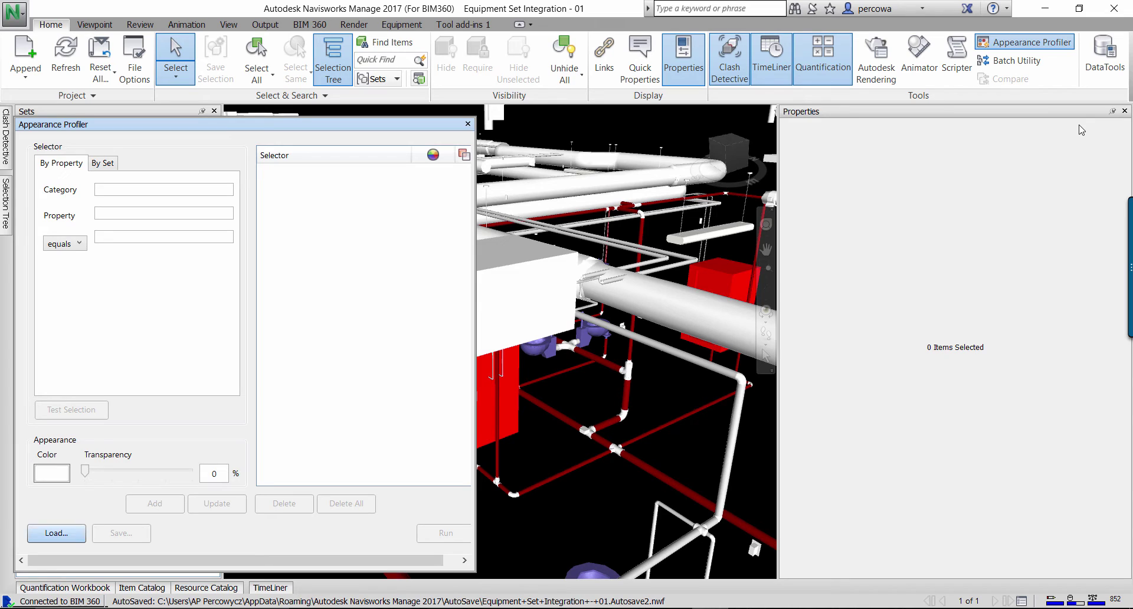
{"action": "left_click", "coordinate": [56, 533]}
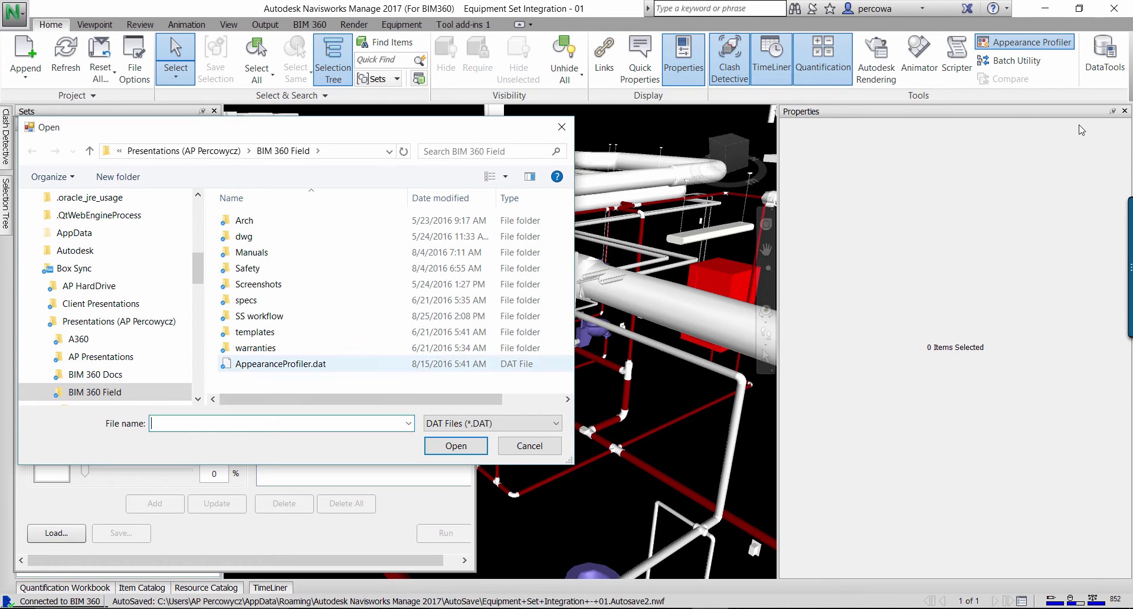
{"action": "left_click", "coordinate": [280, 363]}
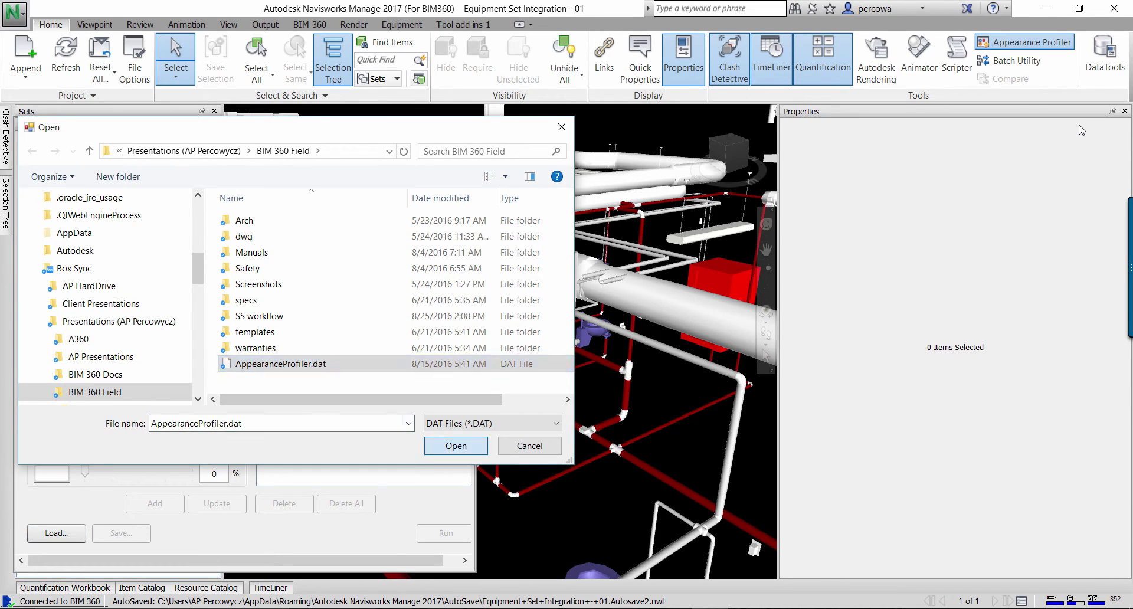
{"action": "left_click", "coordinate": [456, 446]}
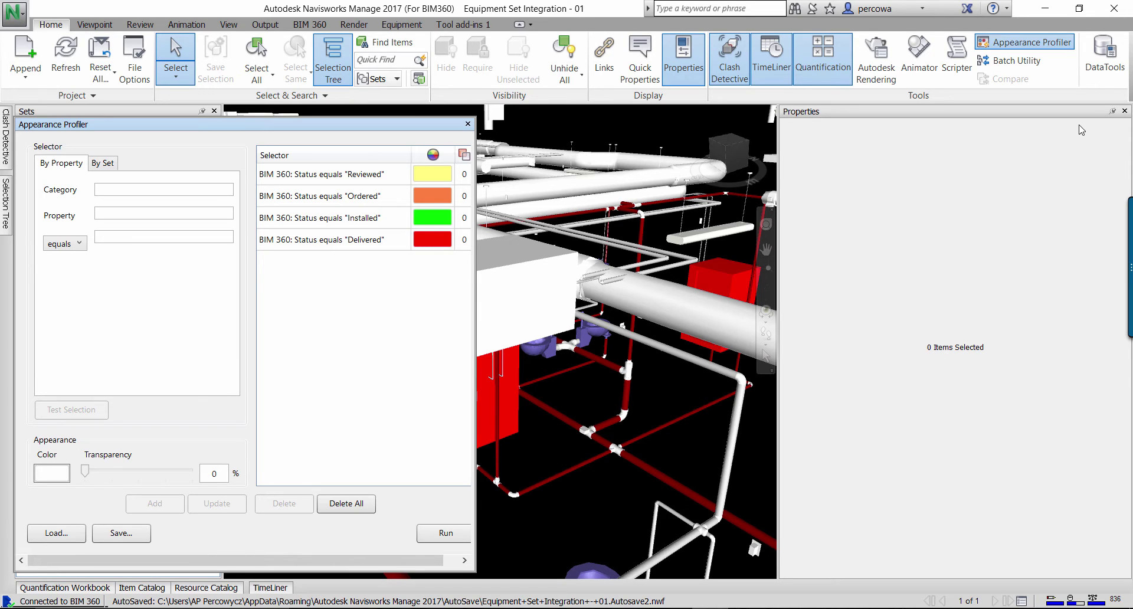
{"action": "mouse_move", "coordinate": [177, 124]}
{"action": "left_mouse_down"}
{"action": "mouse_move", "coordinate": [175, 200]}
{"action": "mouse_move", "coordinate": [218, 271]}
{"action": "mouse_move", "coordinate": [218, 296]}
{"action": "mouse_move", "coordinate": [230, 298]}
{"action": "mouse_move", "coordinate": [749, 118]}
{"action": "mouse_move", "coordinate": [780, 122]}
{"action": "left_mouse_up"}
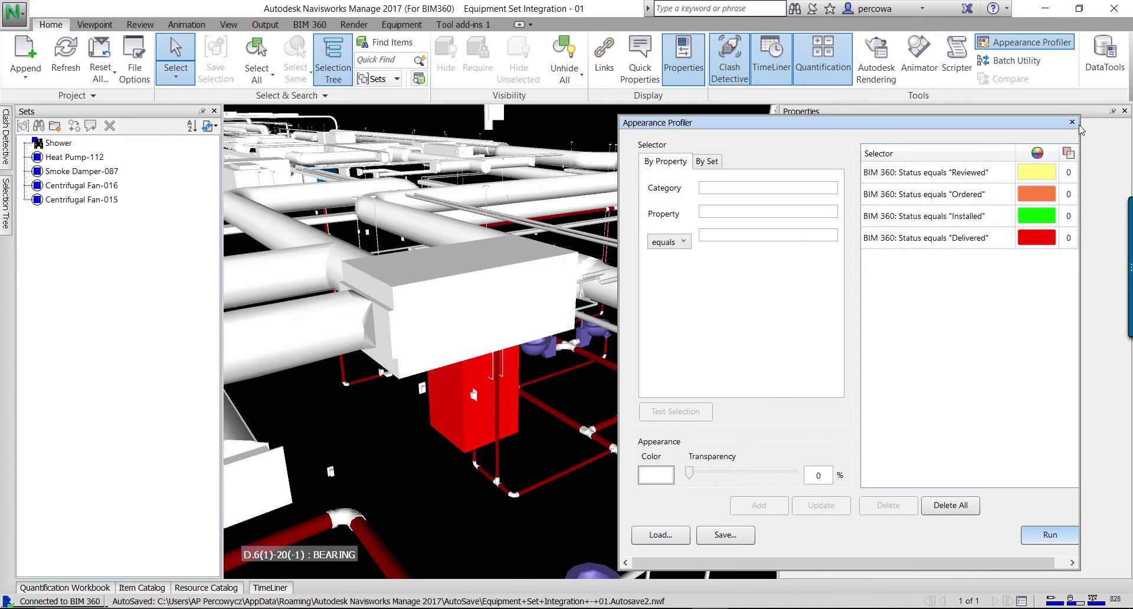
Run the loaded status color rules on the model, and switch to BIM 360 Field to set the heat pump's status to Delivered.
{"action": "left_click", "coordinate": [1050, 535]}
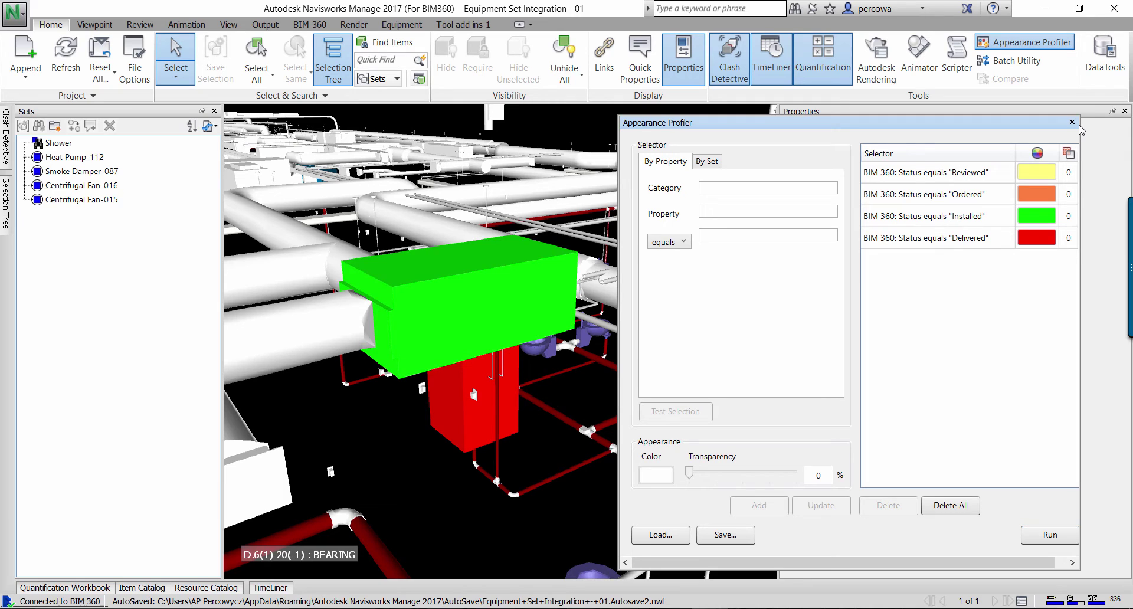
{"action": "left_click", "coordinate": [634, 608]}
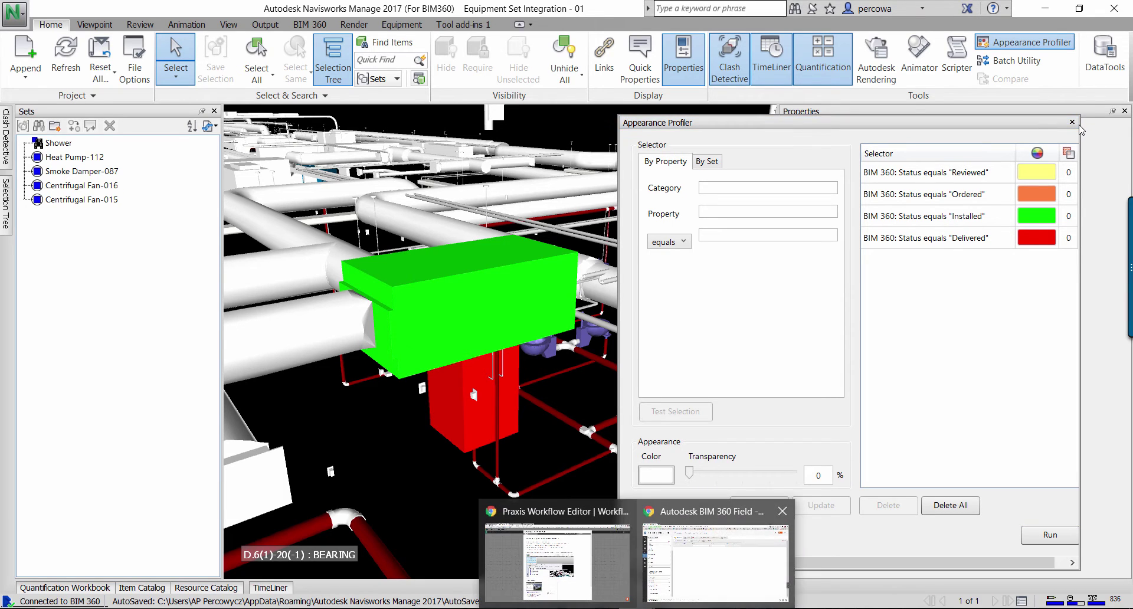
{"action": "left_click", "coordinate": [716, 555]}
{"action": "scroll", "coordinate": [132, 289], "scroll_direction": "up", "scroll_amount": 2}
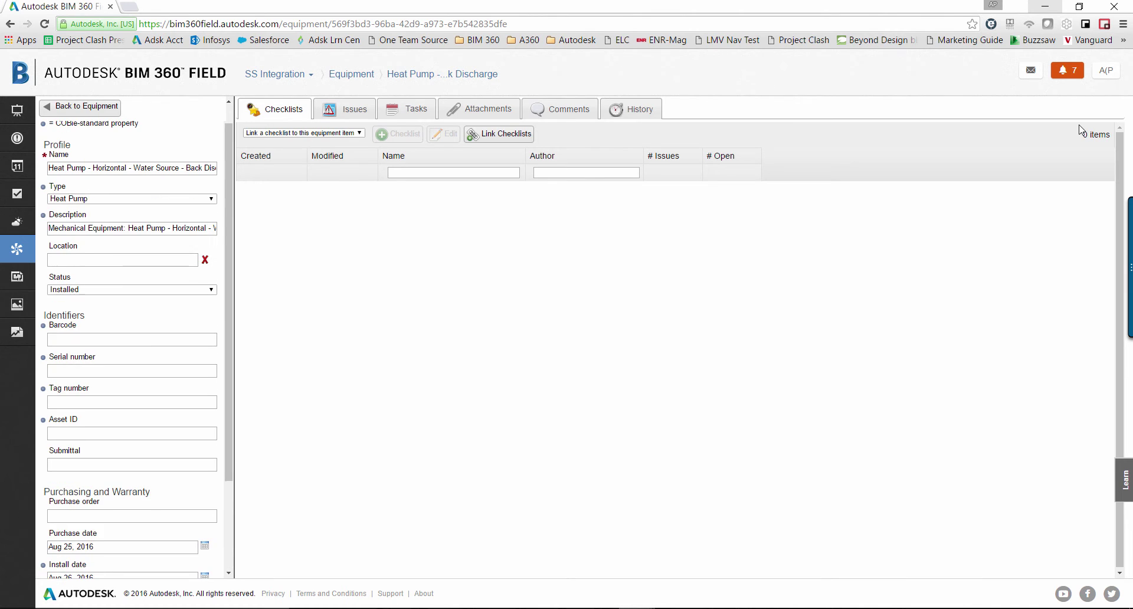
{"action": "left_click", "coordinate": [132, 290]}
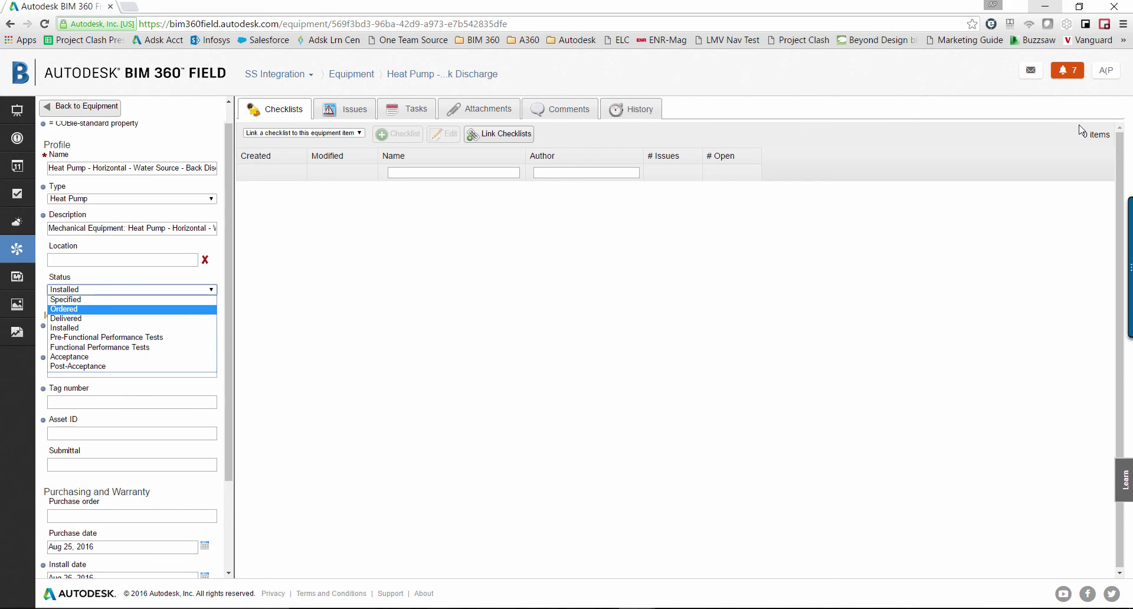
{"action": "left_click", "coordinate": [66, 319]}
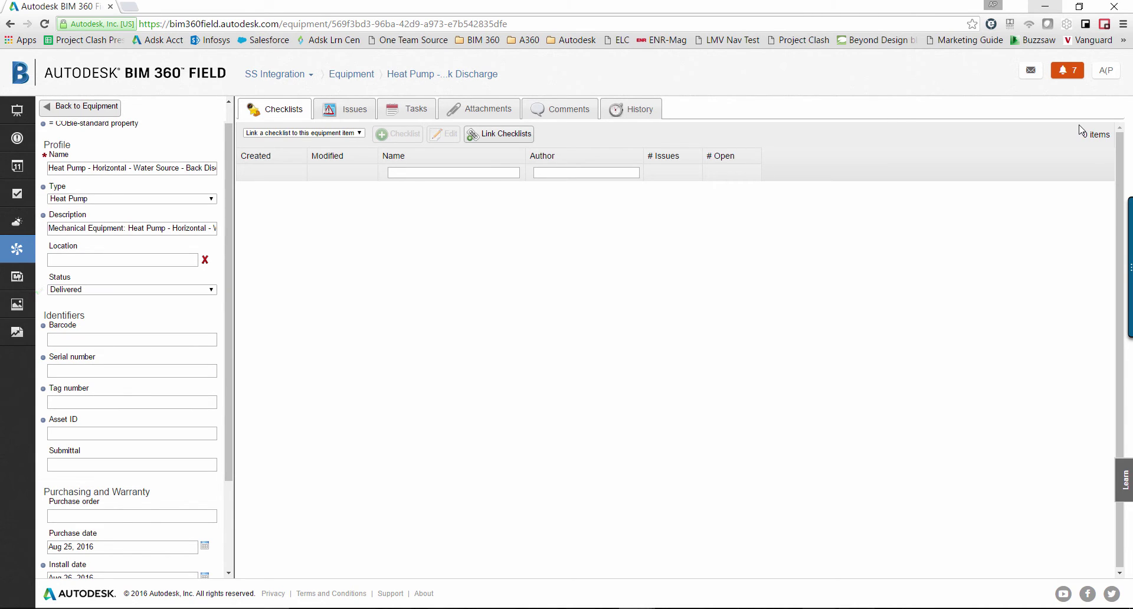
Switch back to Navisworks, refresh the model's equipment properties from BIM 360 Field, and select the heat pump.
{"action": "left_click", "coordinate": [710, 607]}
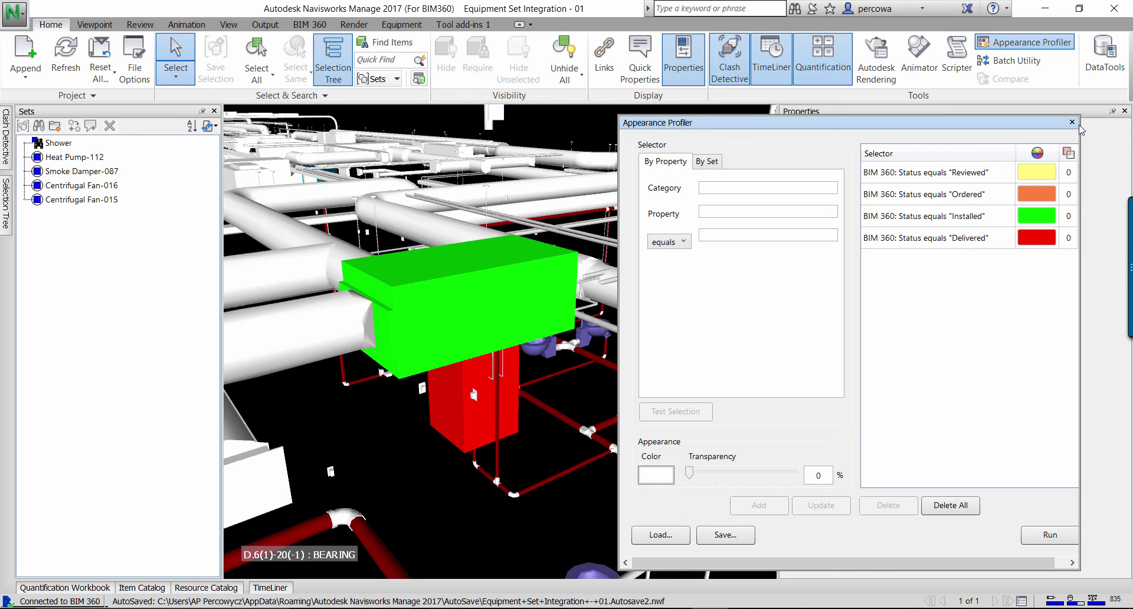
{"action": "left_click", "coordinate": [401, 24]}
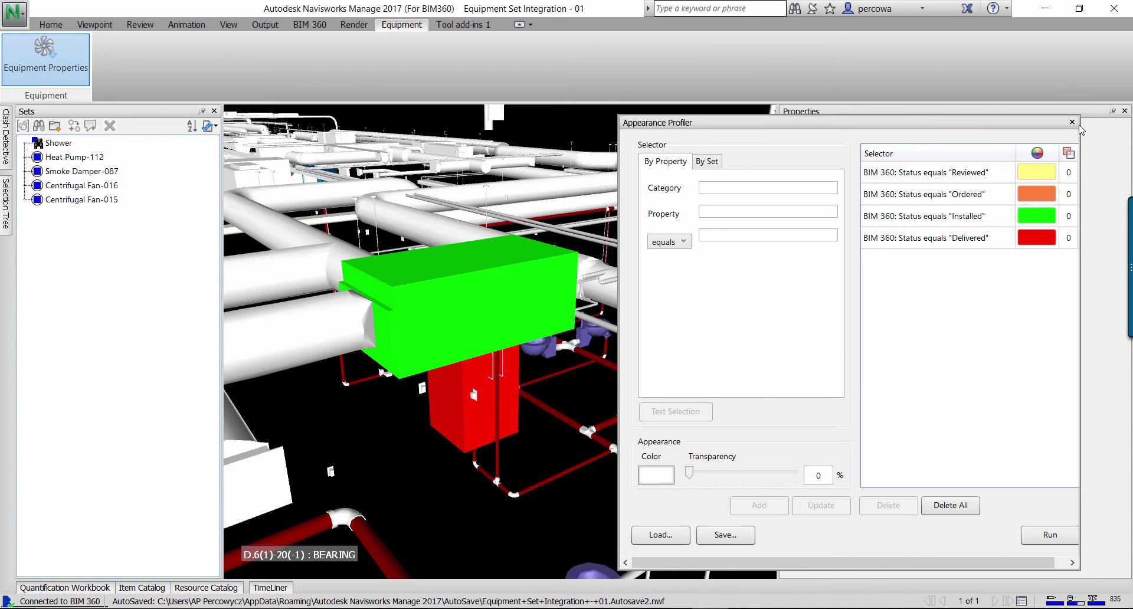
{"action": "left_click", "coordinate": [46, 59]}
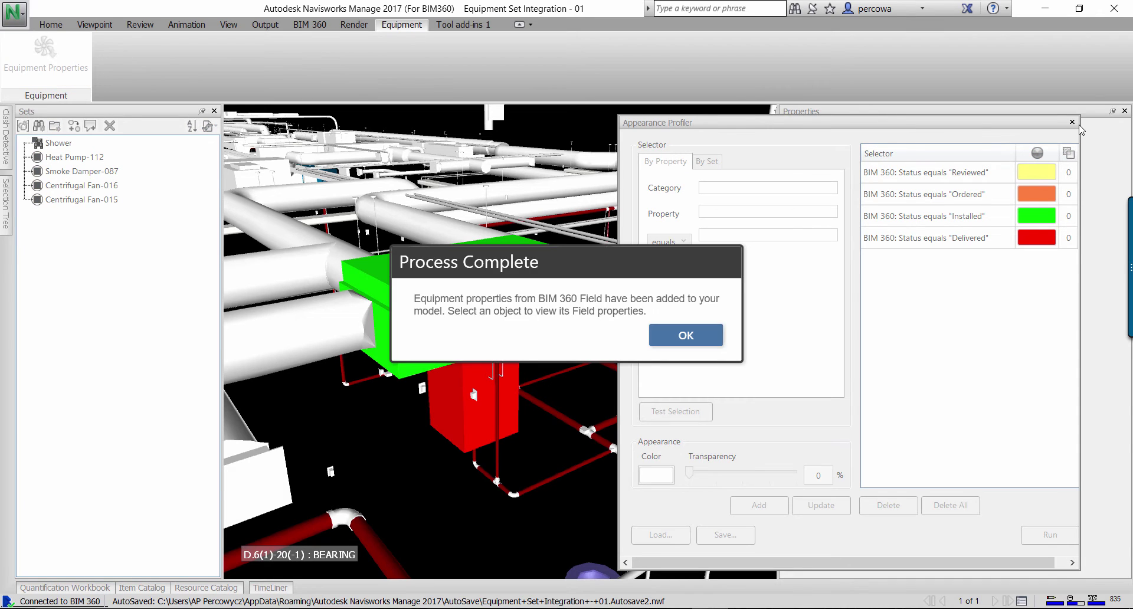
{"action": "left_click", "coordinate": [685, 333]}
{"action": "left_click", "coordinate": [478, 312]}
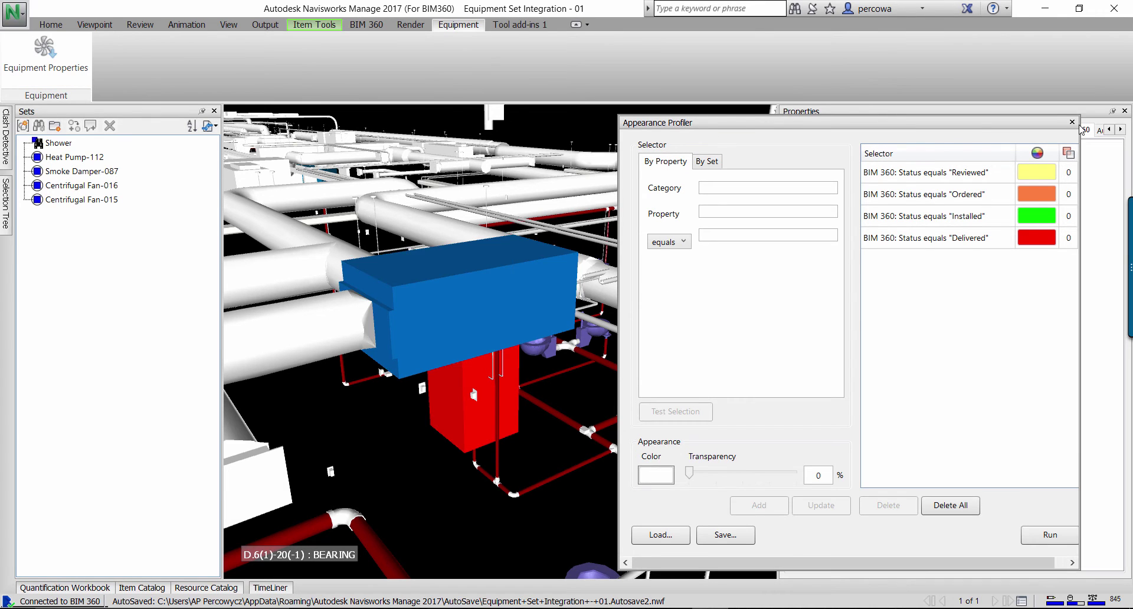
Combine the Appearance Profiler and Properties into one enlarged floating window, and rerun the status color rules on the model.
{"action": "mouse_move", "coordinate": [832, 123]}
{"action": "left_mouse_down"}
{"action": "mouse_move", "coordinate": [747, 283]}
{"action": "mouse_move", "coordinate": [808, 337]}
{"action": "mouse_move", "coordinate": [858, 278]}
{"action": "mouse_move", "coordinate": [795, 121]}
{"action": "mouse_move", "coordinate": [910, 132]}
{"action": "left_mouse_up"}
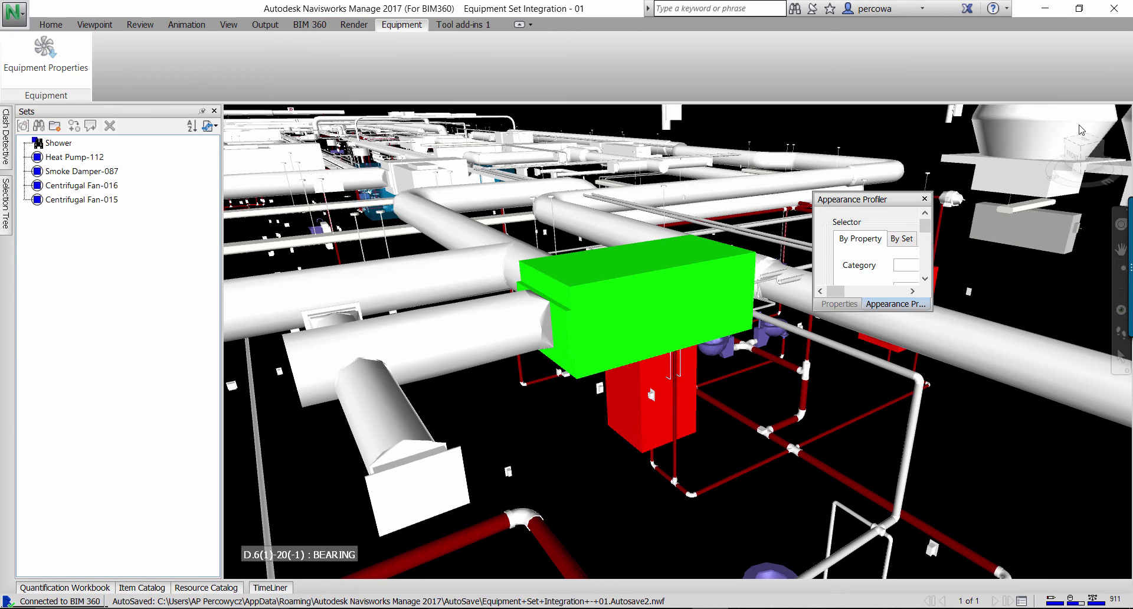
{"action": "mouse_move", "coordinate": [861, 199]}
{"action": "left_mouse_down"}
{"action": "mouse_move", "coordinate": [755, 126]}
{"action": "mouse_move", "coordinate": [773, 174]}
{"action": "left_mouse_up"}
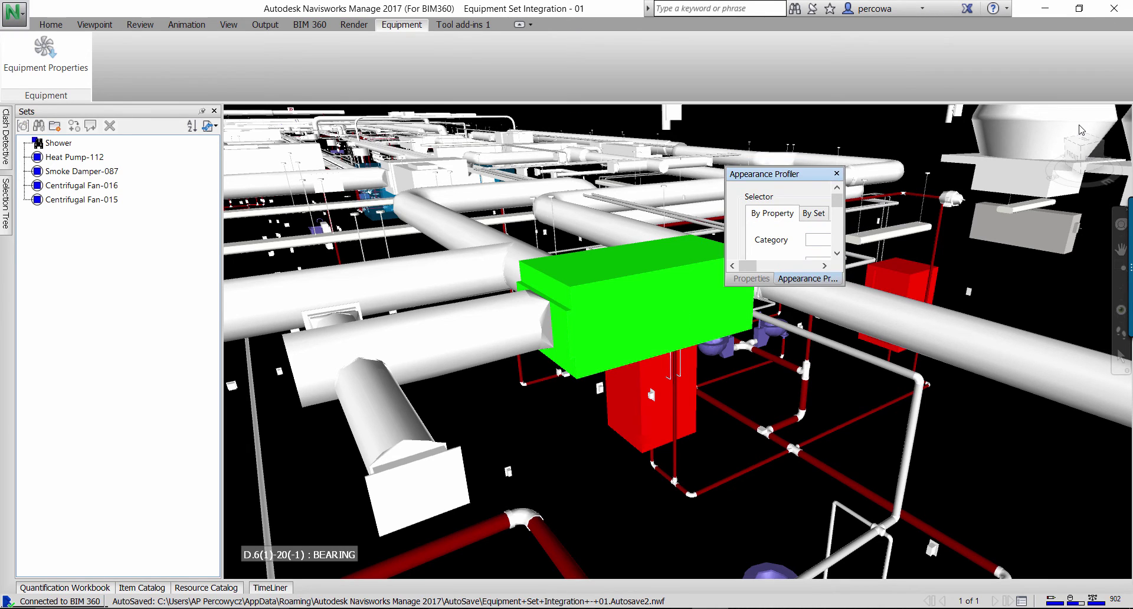
{"action": "mouse_move", "coordinate": [844, 285]}
{"action": "left_mouse_down"}
{"action": "mouse_move", "coordinate": [1021, 516]}
{"action": "mouse_move", "coordinate": [1103, 560]}
{"action": "mouse_move", "coordinate": [1123, 557]}
{"action": "left_mouse_up"}
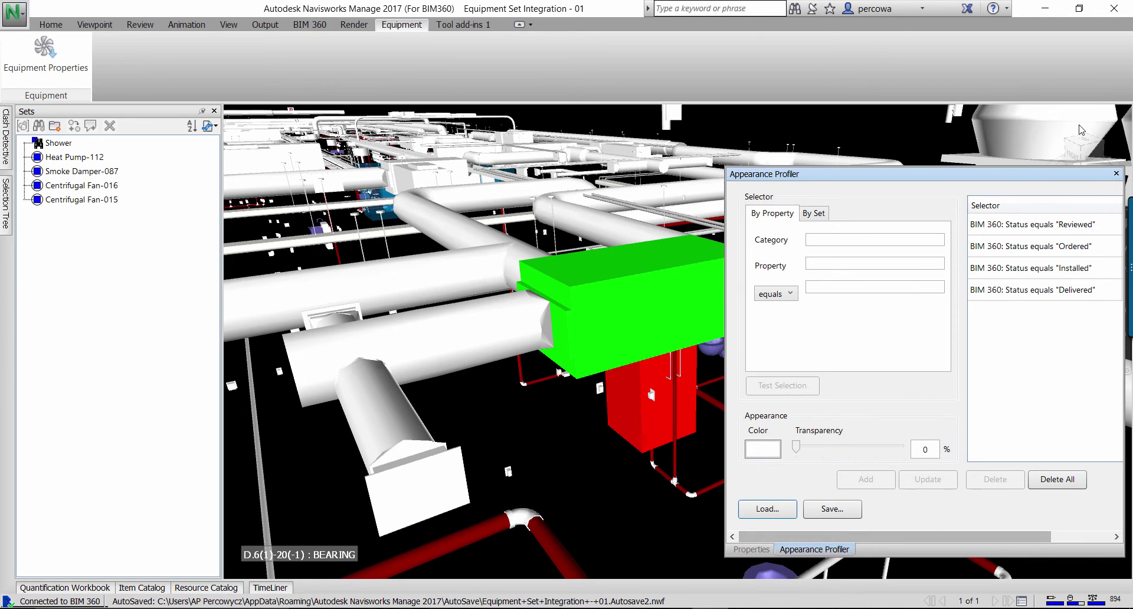
{"action": "left_click_drag", "start_coordinate": [921, 536], "coordinate": [986, 536]}
{"action": "left_click", "coordinate": [1080, 509]}
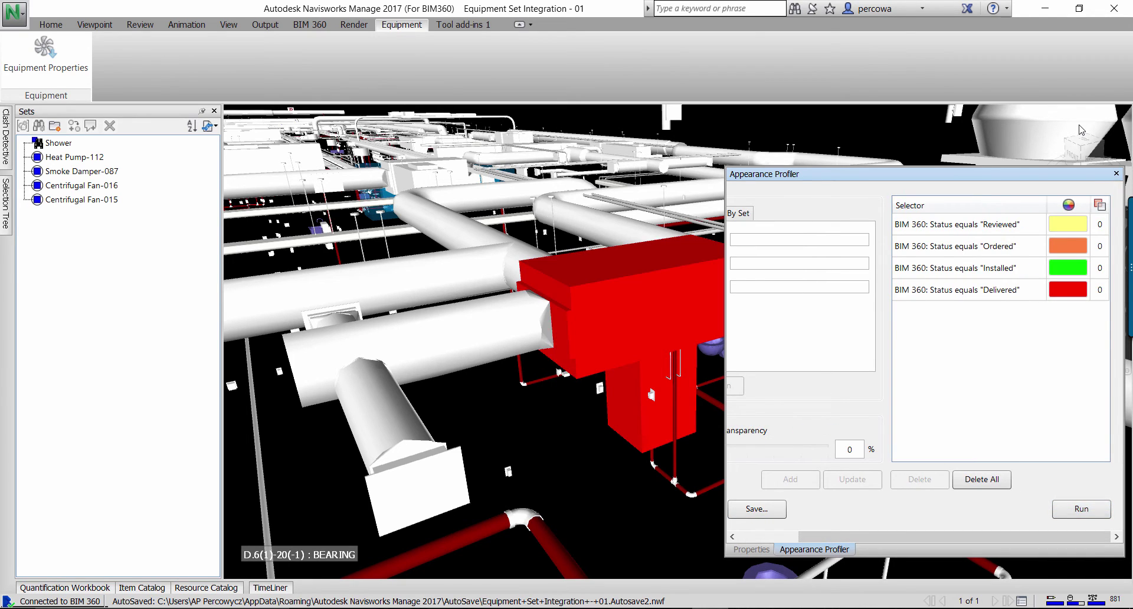
Select the heat pump and check its BIM 360 properties.
{"action": "left_click", "coordinate": [637, 310]}
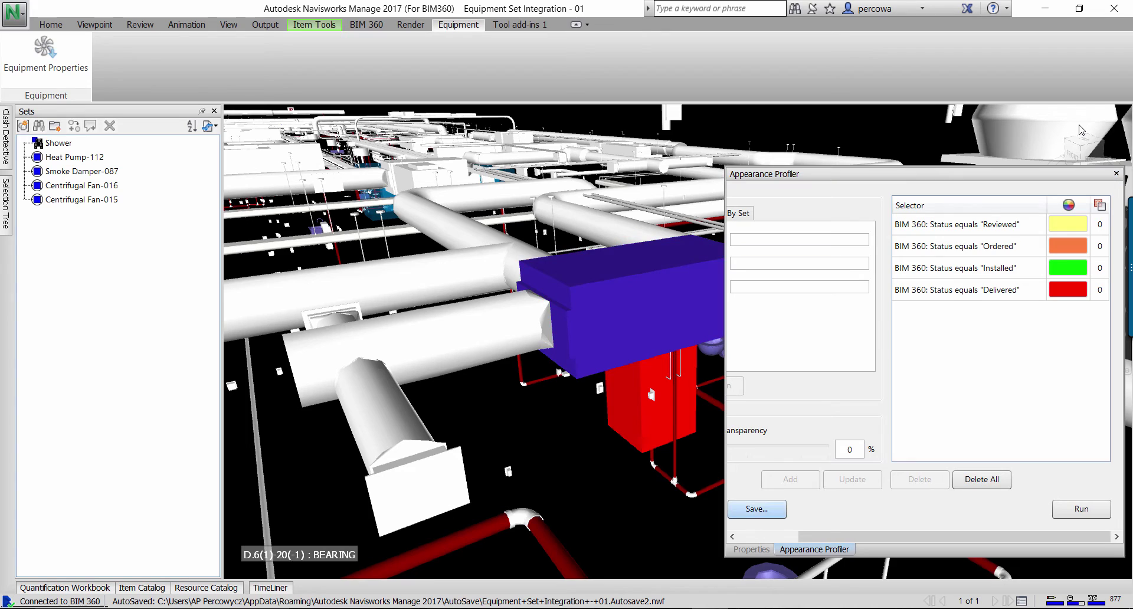
{"action": "left_click", "coordinate": [751, 549]}
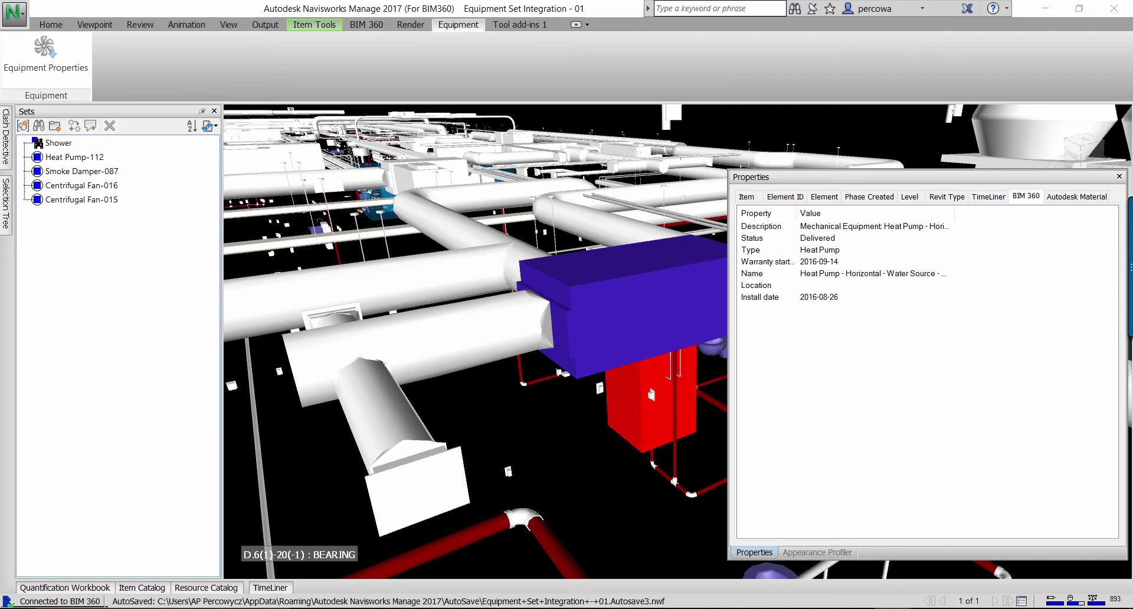
{"action": "left_click_drag", "start_coordinate": [1132, 164], "coordinate": [425, 25]}
Switch to BIM 360 Field, return to the equipment list, and check the heat pump's status there.
{"action": "mouse_move", "coordinate": [635, 607]}
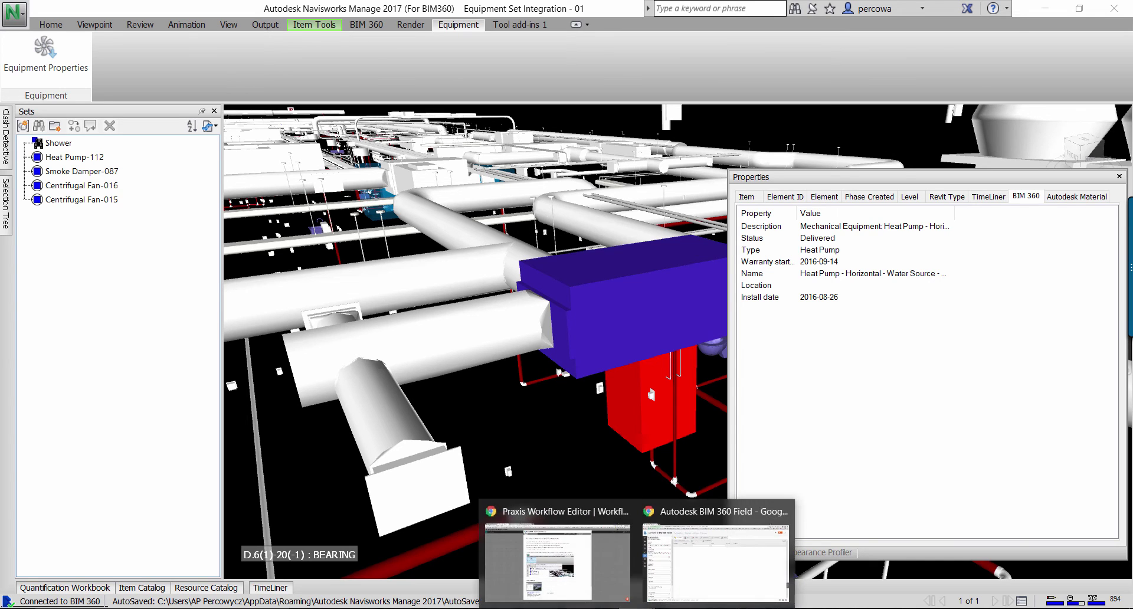
{"action": "left_click", "coordinate": [681, 559]}
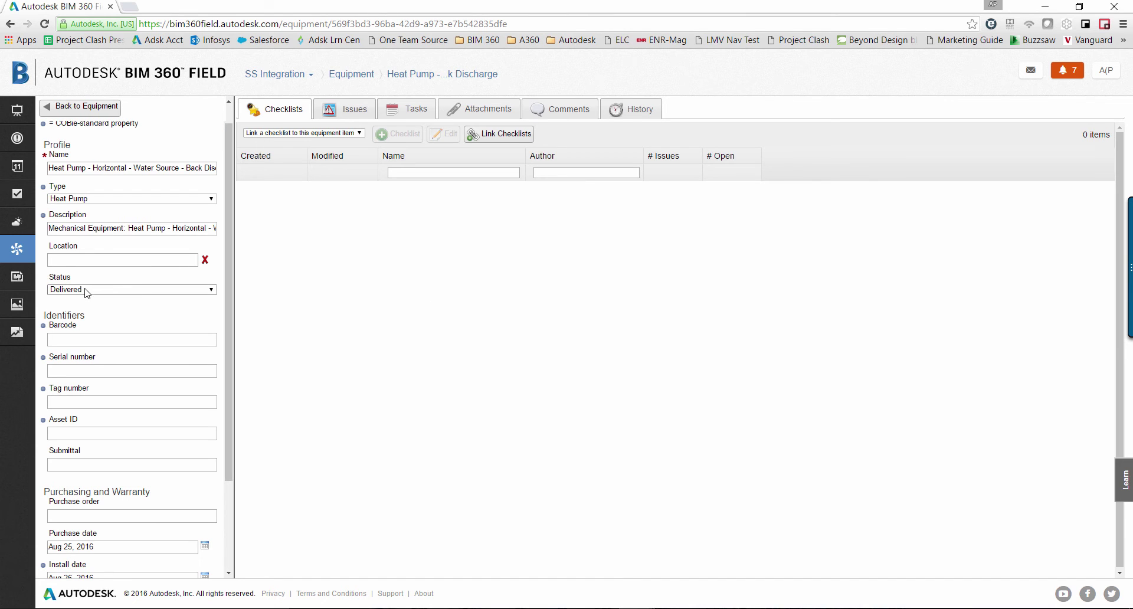
{"action": "left_click", "coordinate": [56, 108]}
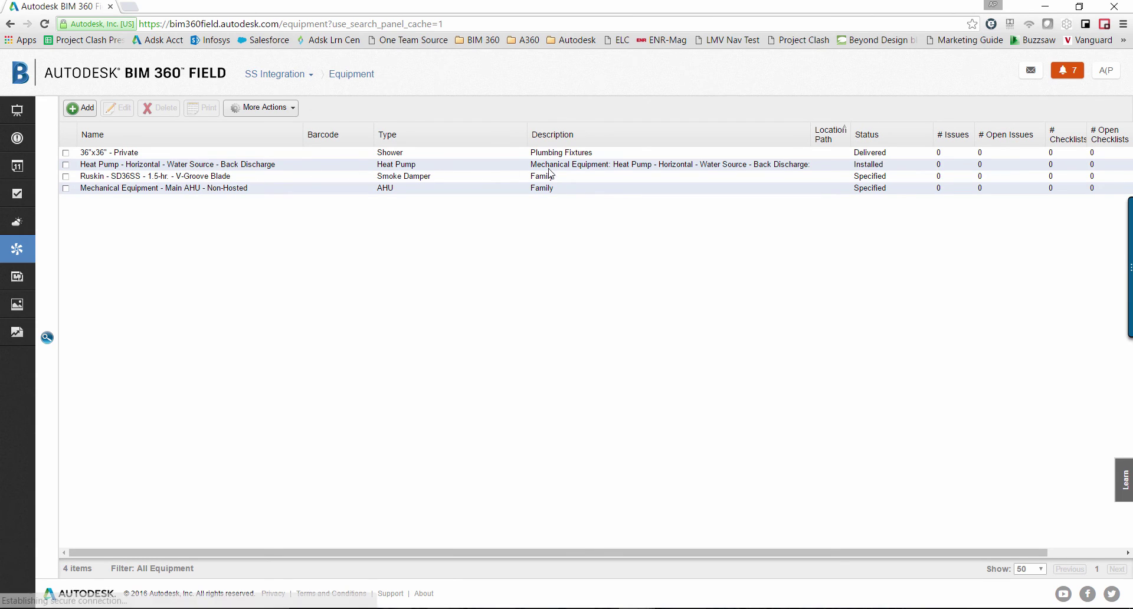
{"action": "left_click", "coordinate": [883, 167]}
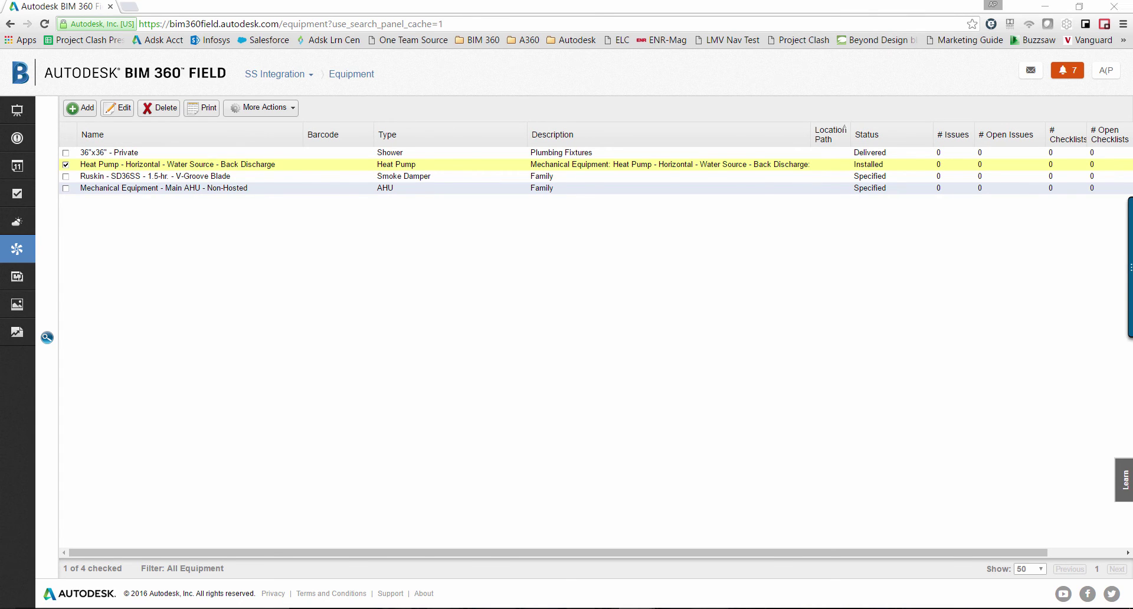
Switch back to Navisworks, refresh the equipment properties from BIM 360 Field, and clear the heat pump selection.
{"action": "left_click", "coordinate": [747, 607]}
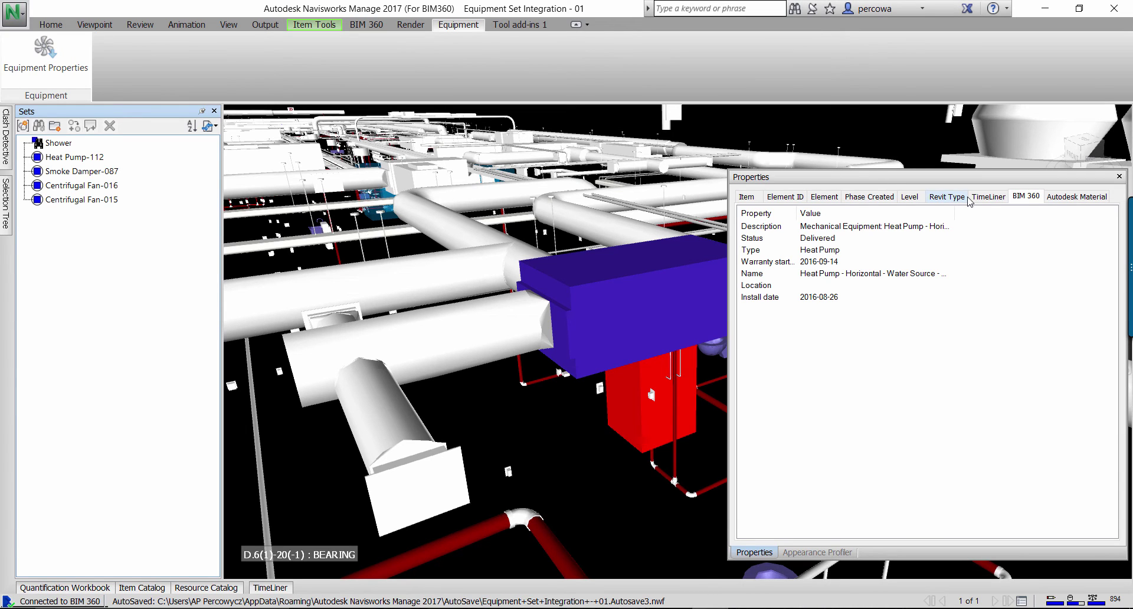
{"action": "left_click", "coordinate": [42, 70]}
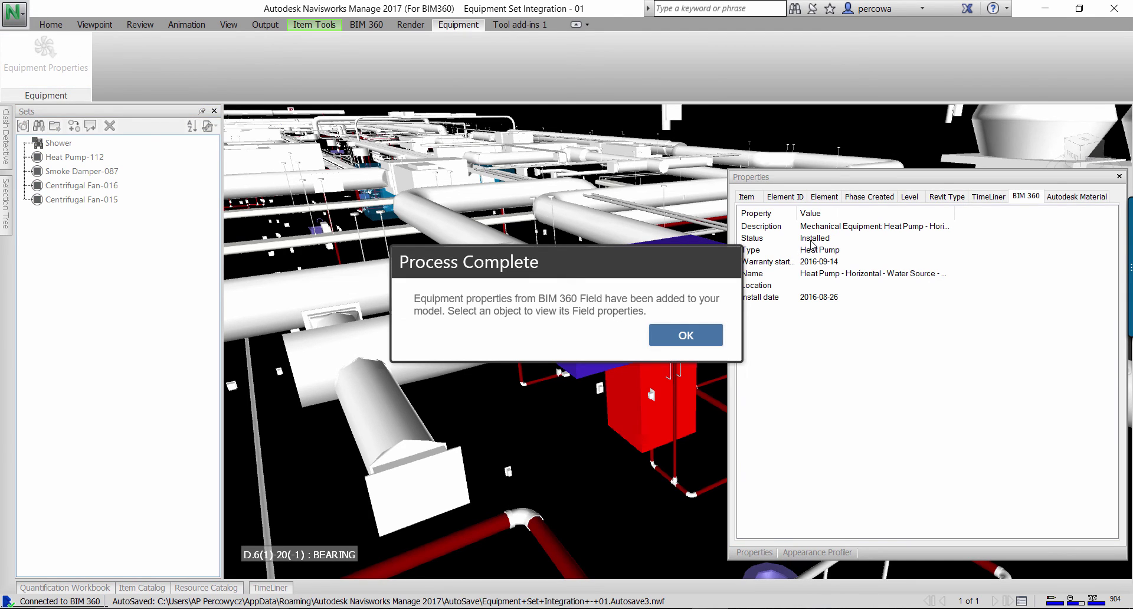
{"action": "left_click", "coordinate": [696, 334]}
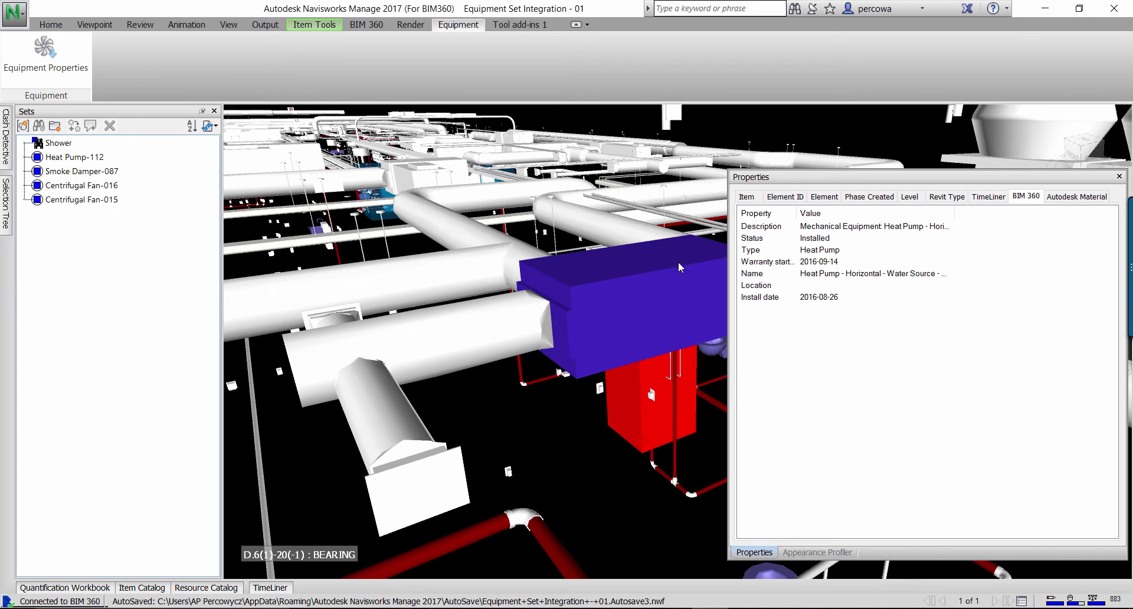
{"action": "left_click", "coordinate": [817, 115]}
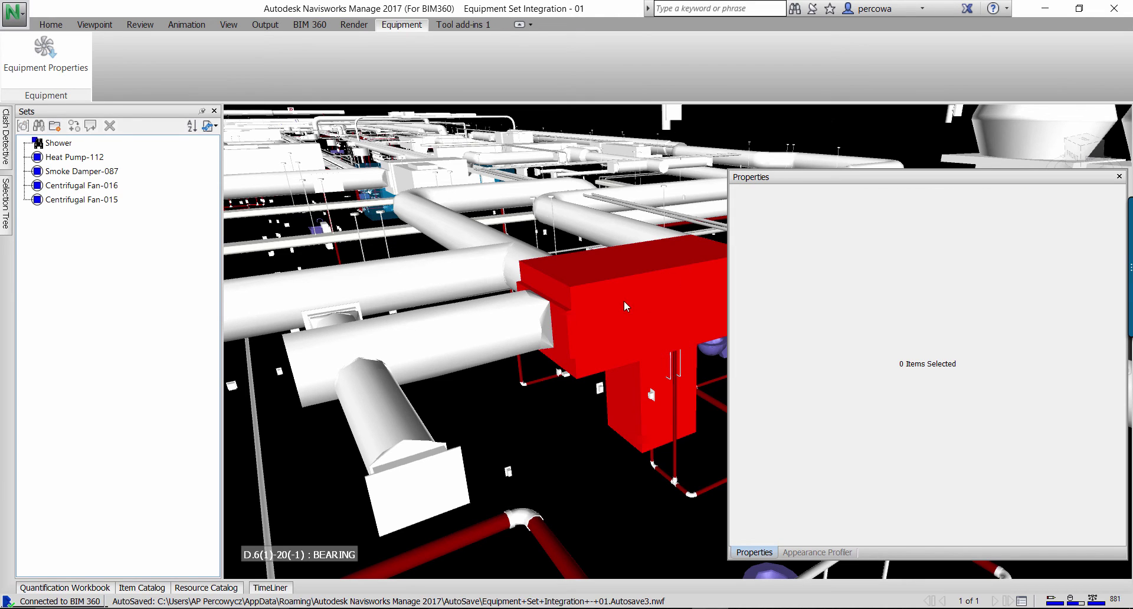
Reopen the Appearance Profiler and run the status color rules to recolor the heat pump.
{"action": "left_click", "coordinate": [51, 24]}
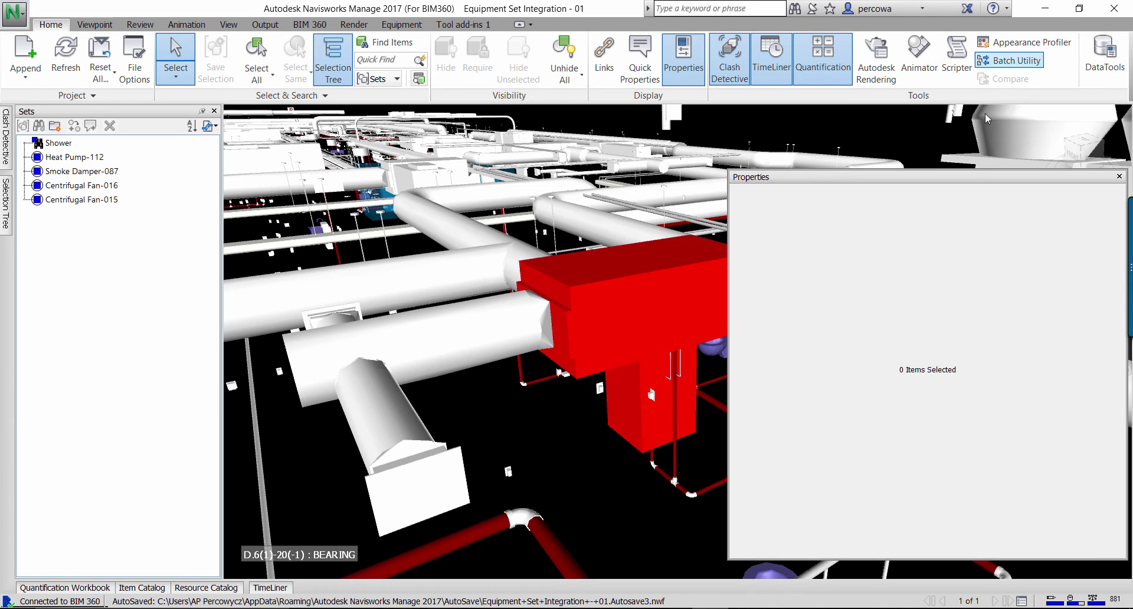
{"action": "left_click", "coordinate": [1014, 43]}
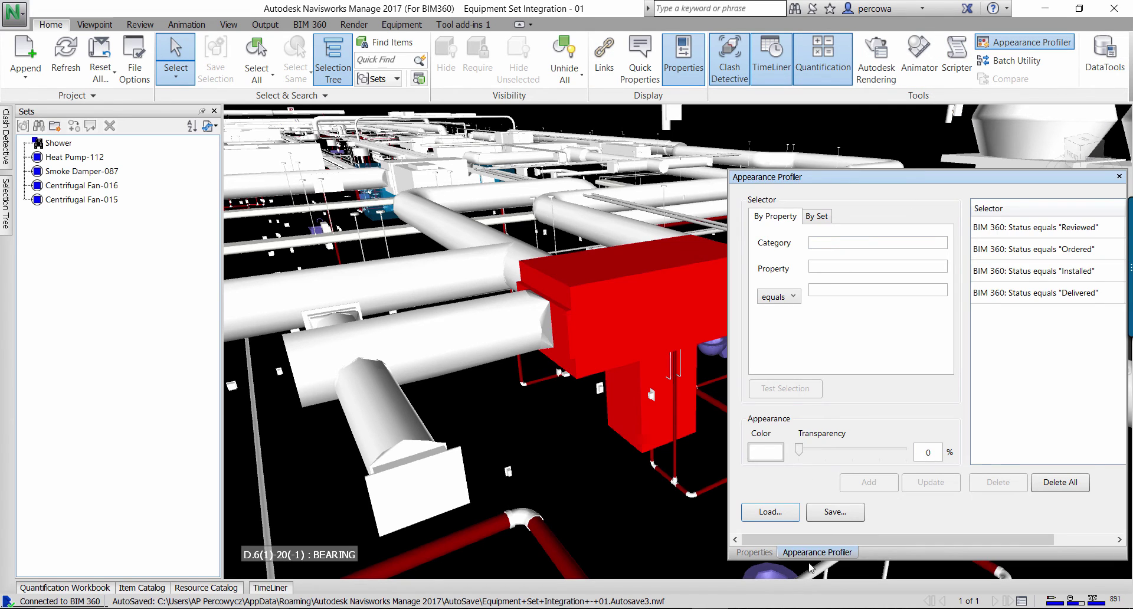
{"action": "left_click_drag", "start_coordinate": [908, 540], "coordinate": [1045, 538]}
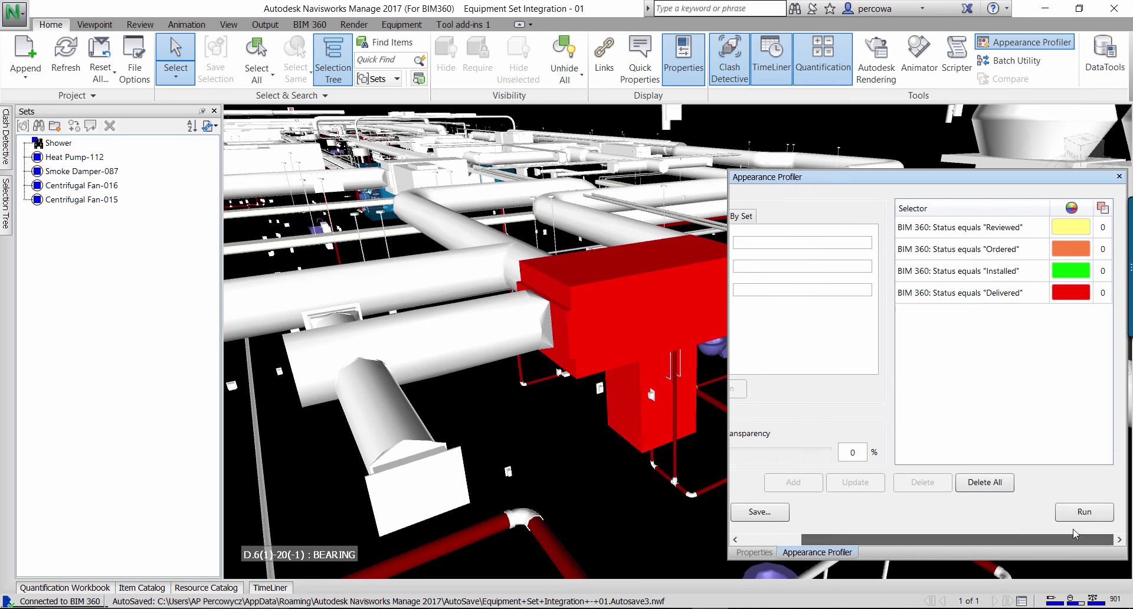
{"action": "left_click", "coordinate": [1083, 512]}
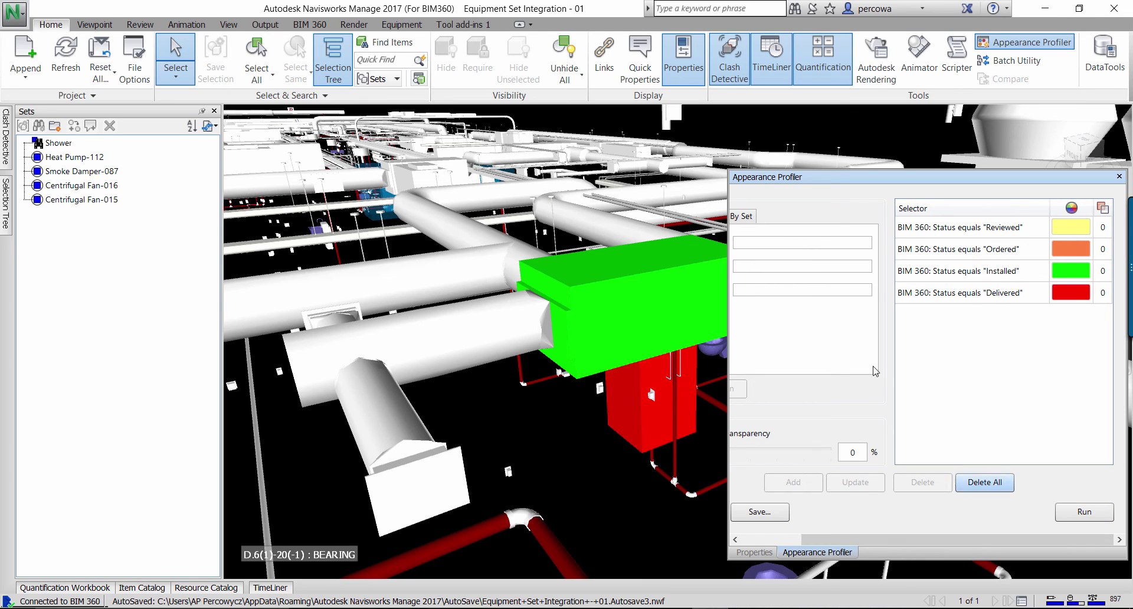
Select the recolored heat pump, compare its BIM 360 properties with the Appearance Profiler rules, and clear the selection.
{"action": "left_click", "coordinate": [619, 300]}
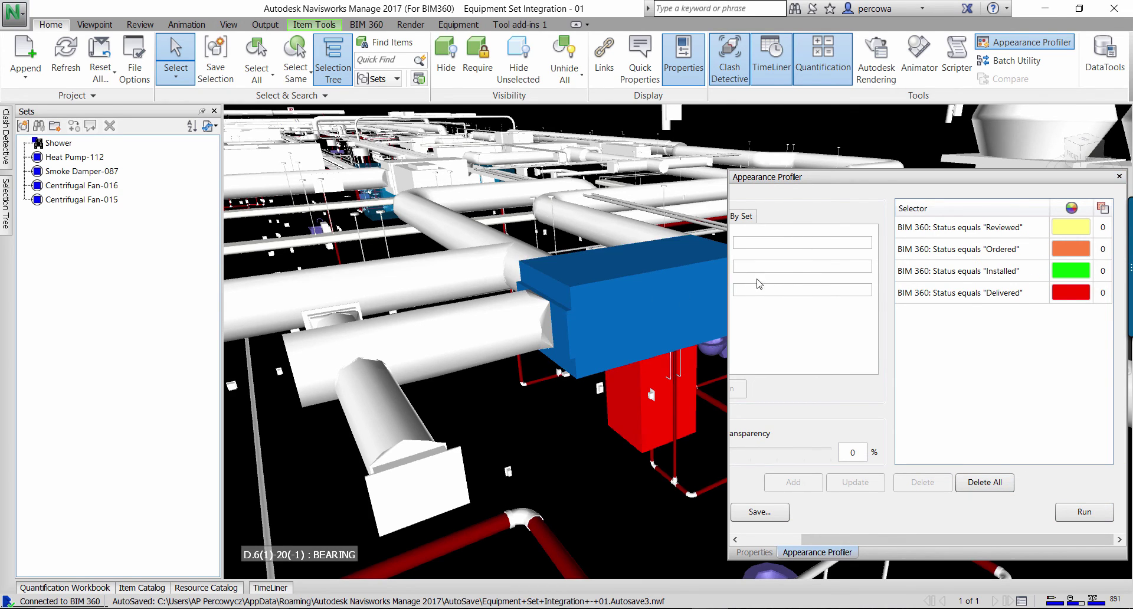
{"action": "left_click", "coordinate": [758, 552]}
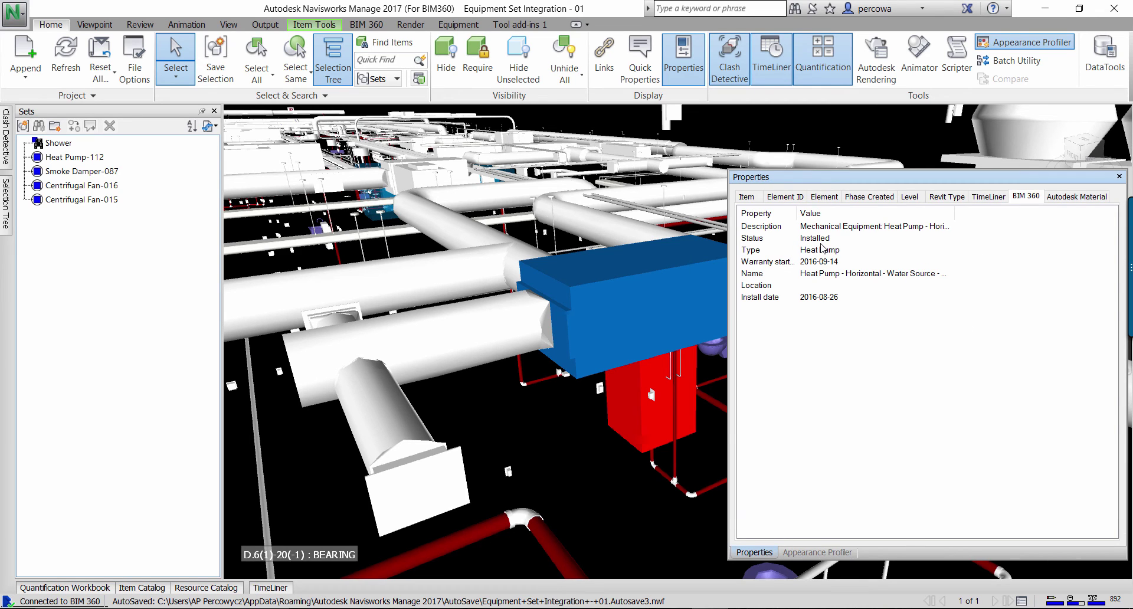
{"action": "left_click", "coordinate": [817, 552]}
{"action": "key", "text": "Escape"}
{"action": "left_click", "coordinate": [618, 300]}
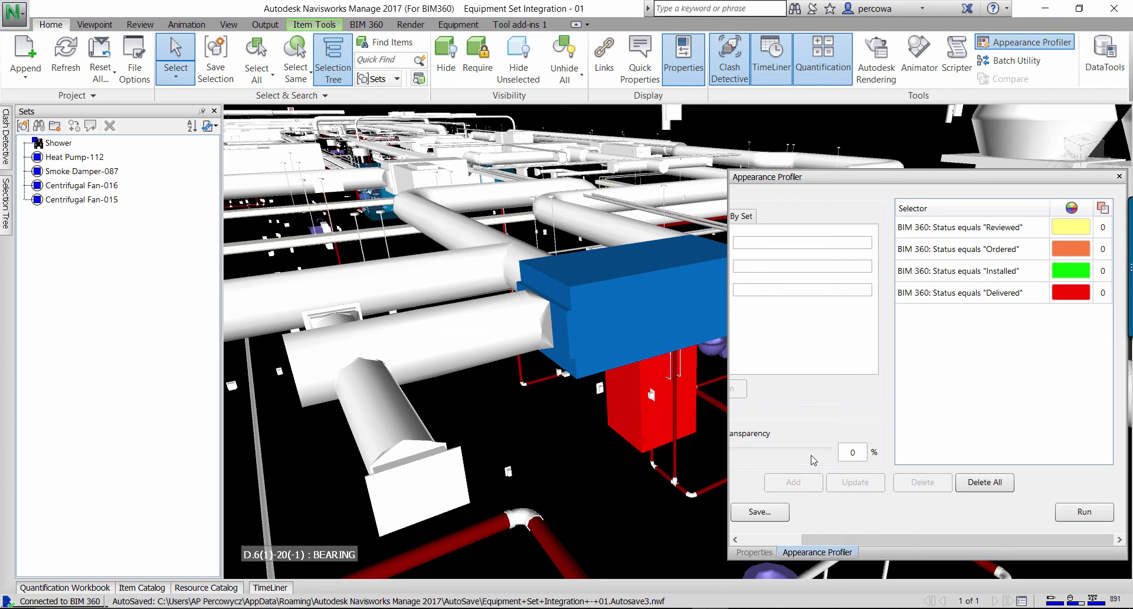
{"action": "left_click", "coordinate": [761, 552]}
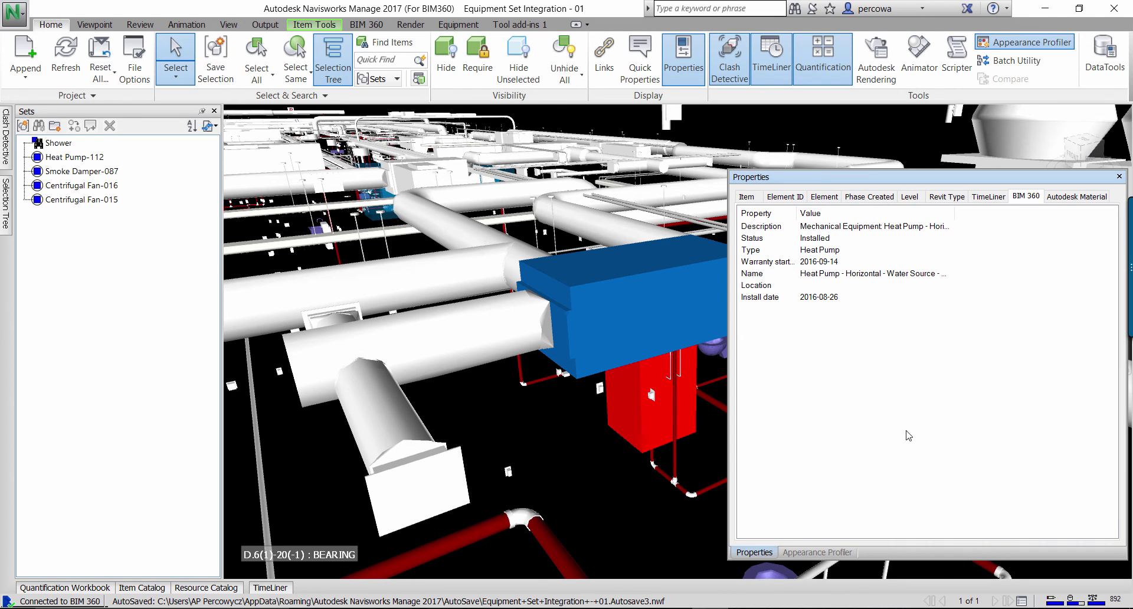
{"action": "left_click", "coordinate": [811, 133]}
Select the red shower stall near the heat pump and inspect the BIM 360 properties of its 36"x36" - Private item.
{"action": "mouse_move", "coordinate": [659, 419]}
{"action": "middle_mouse_down", "text": "shift"}
{"action": "mouse_move", "coordinate": [604, 401]}
{"action": "mouse_move", "coordinate": [635, 392]}
{"action": "mouse_move", "coordinate": [511, 411]}
{"action": "middle_mouse_up", "text": "shift"}
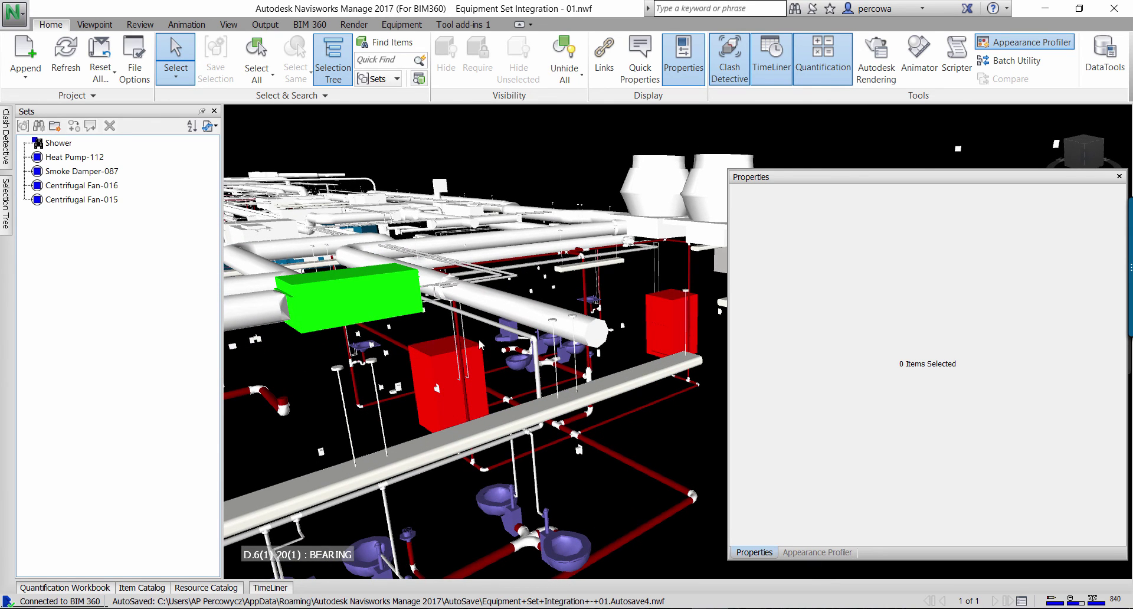
{"action": "left_click", "coordinate": [444, 362]}
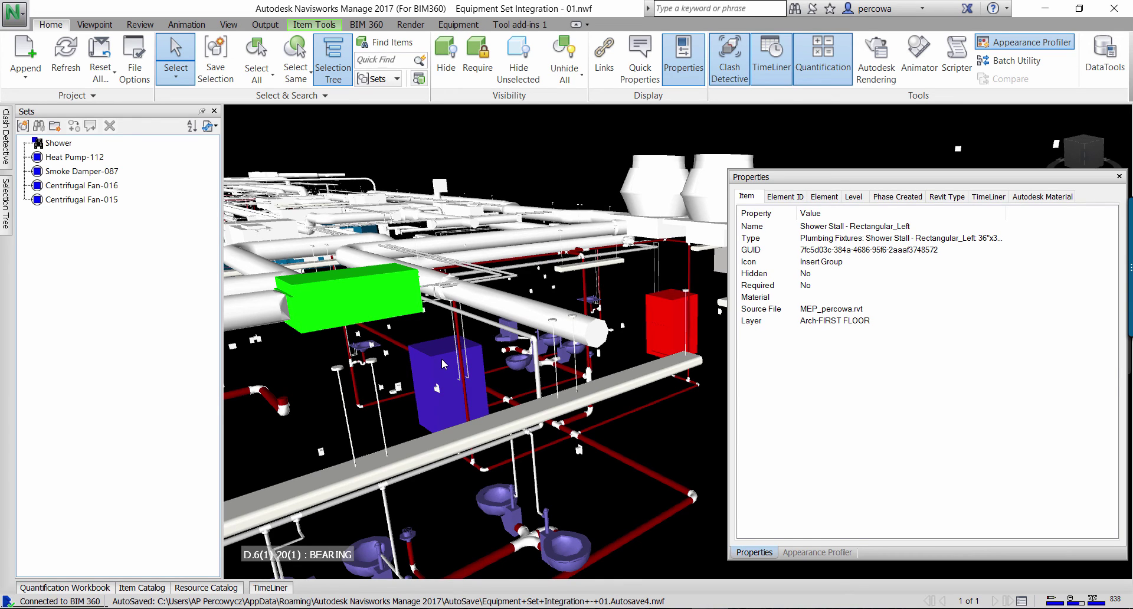
{"action": "left_click", "coordinate": [5, 221]}
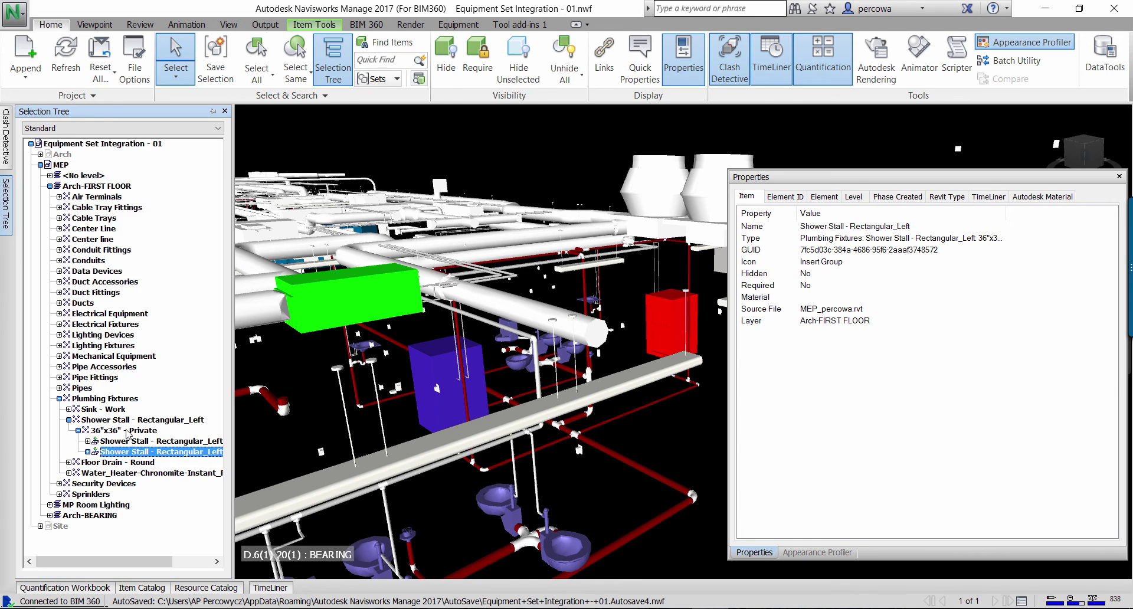
{"action": "left_click", "coordinate": [88, 451]}
{"action": "left_click", "coordinate": [115, 463]}
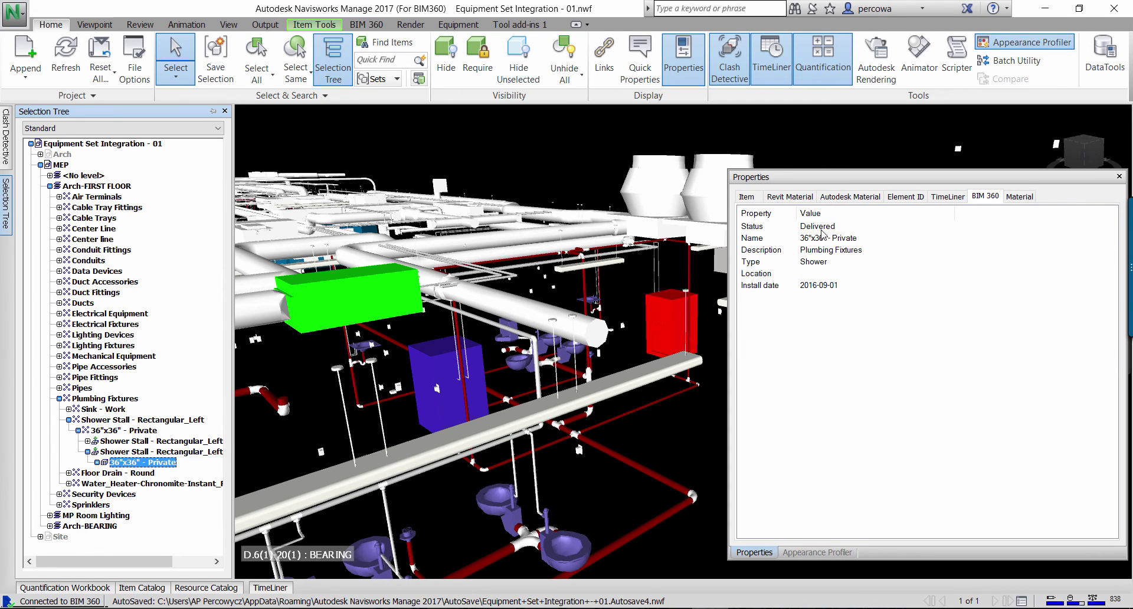
Select the heat pump above the shower stalls, check its BIM 360 properties, and clear the selection.
{"action": "left_click", "coordinate": [423, 275]}
{"action": "left_click", "coordinate": [370, 290]}
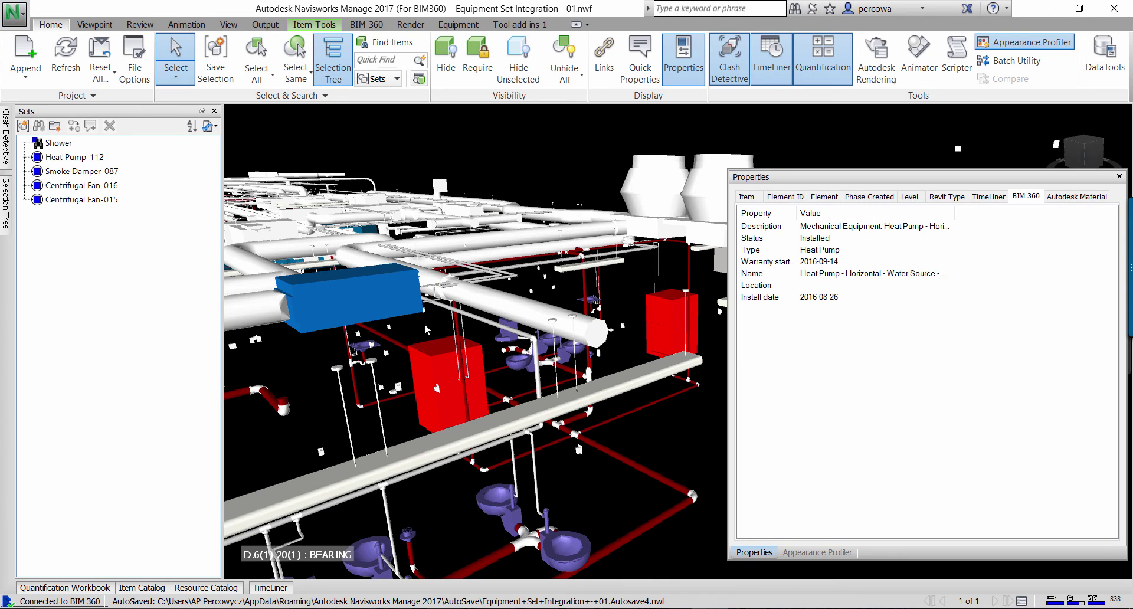
{"action": "left_click", "coordinate": [528, 150]}
{"action": "middle_click_drag", "start_coordinate": [490, 152], "coordinate": [515, 179], "text": "shift"}
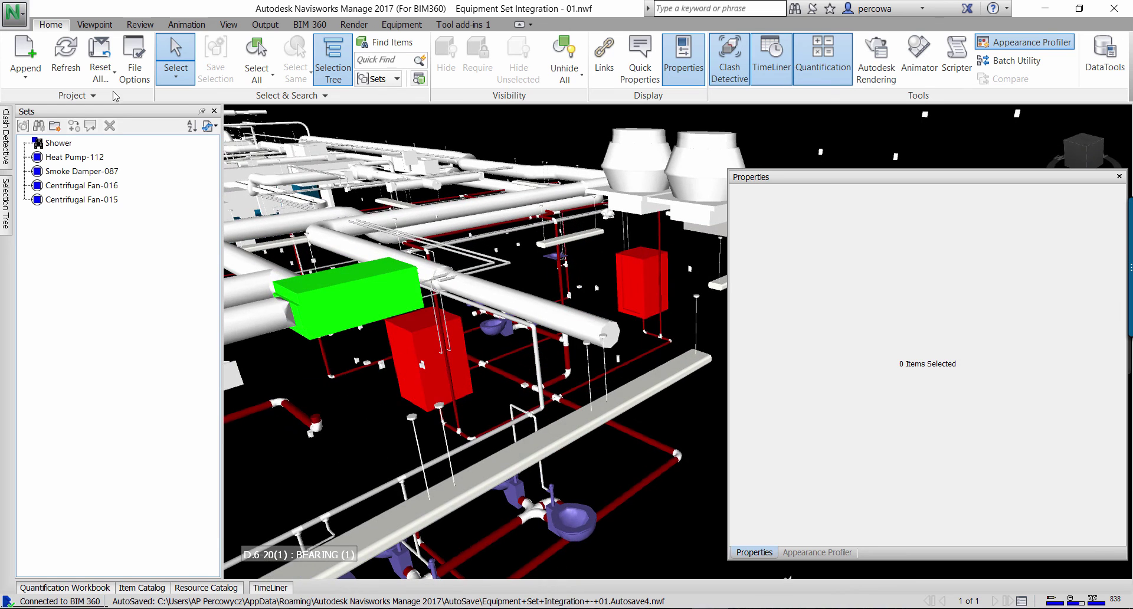
Save the model as Equipment Set Integration - 01 in Navisworks (*.nwd) format in the Revision4 folder, and start a new empty file.
{"action": "left_click", "coordinate": [17, 11]}
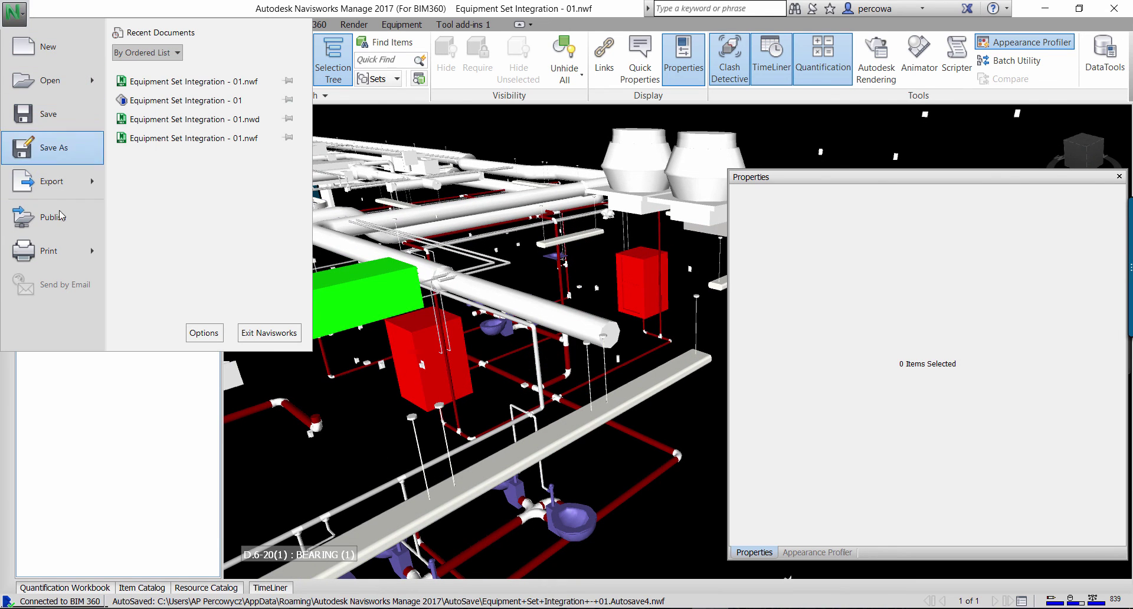
{"action": "left_click", "coordinate": [58, 150]}
{"action": "left_click", "coordinate": [325, 518]}
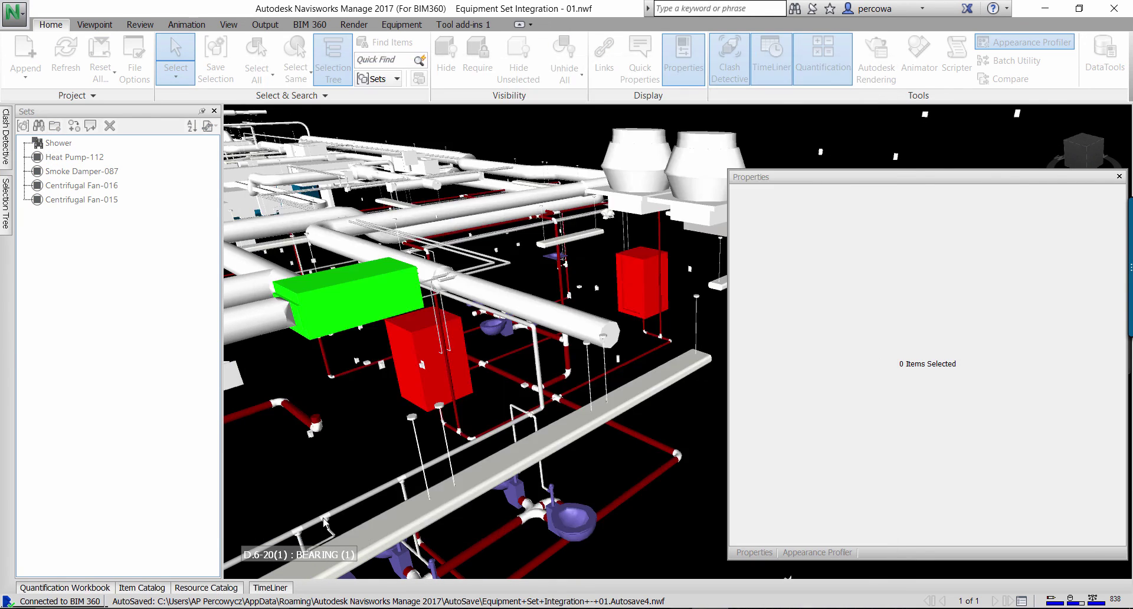
{"action": "left_click", "coordinate": [616, 445]}
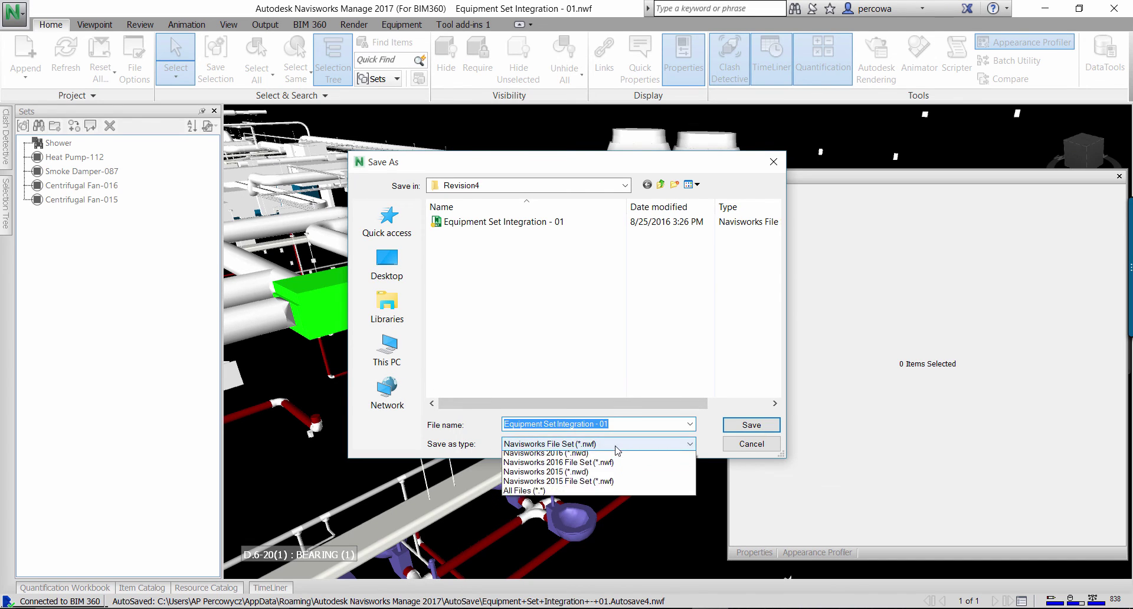
{"action": "left_click", "coordinate": [611, 456]}
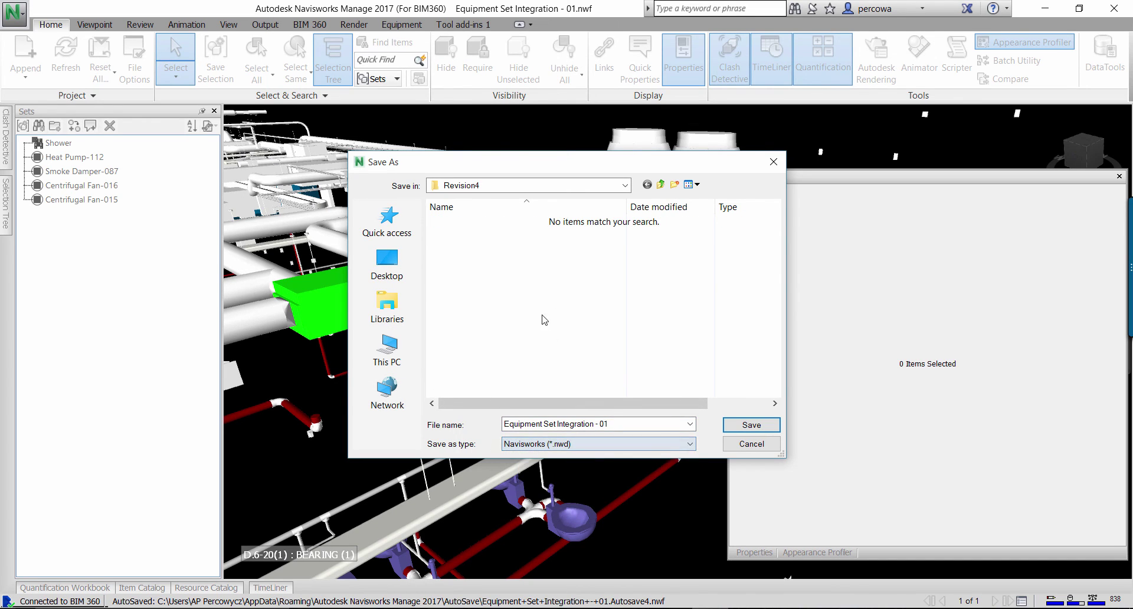
{"action": "left_click", "coordinate": [740, 426]}
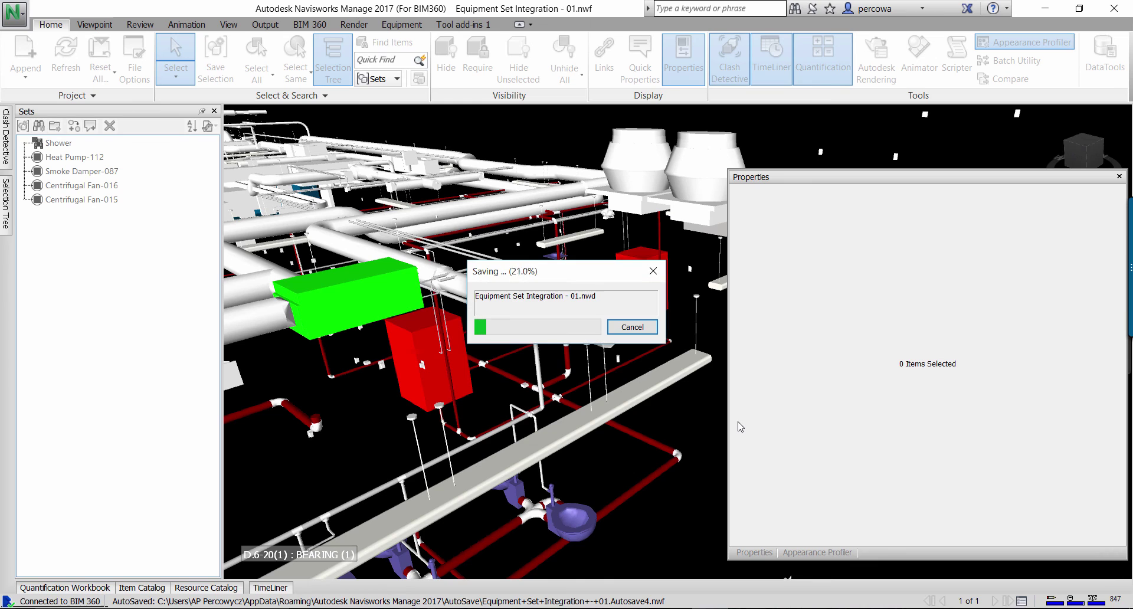
{"action": "left_click", "coordinate": [39, 12]}
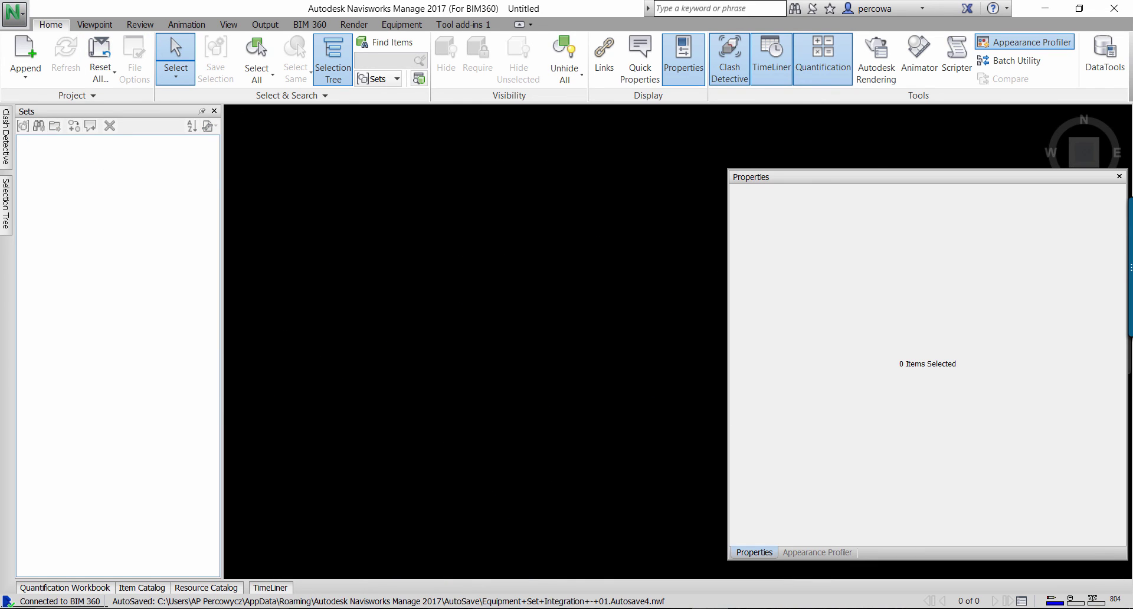
Switch to BIM 360 Glue and leave the open model for the SS Integration project page.
{"action": "left_click", "coordinate": [528, 608]}
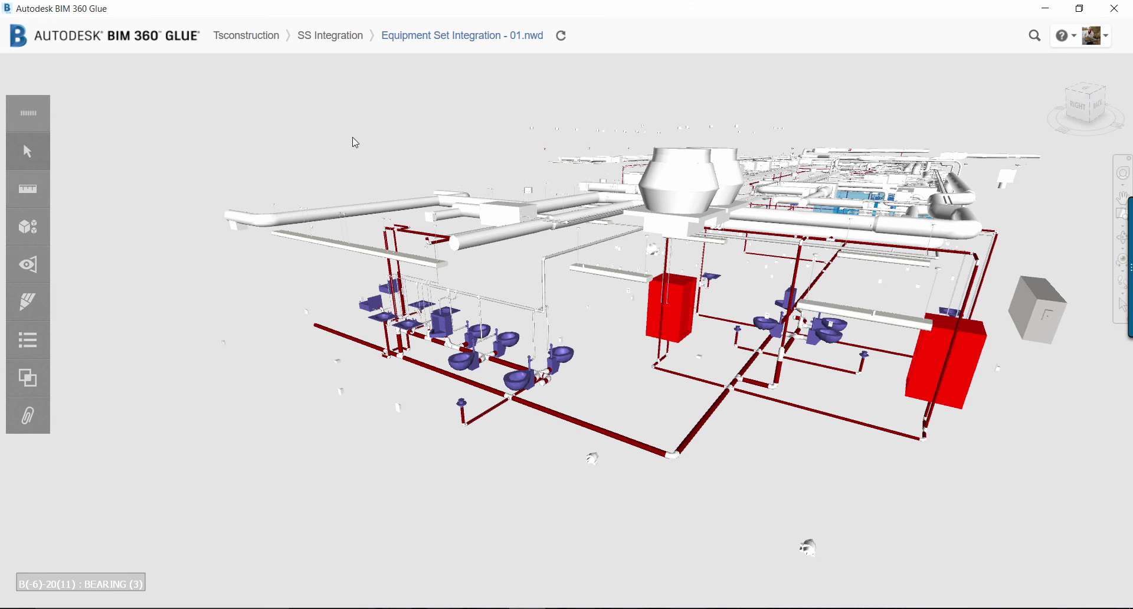
{"action": "left_click", "coordinate": [340, 40]}
{"action": "left_click", "coordinate": [342, 45]}
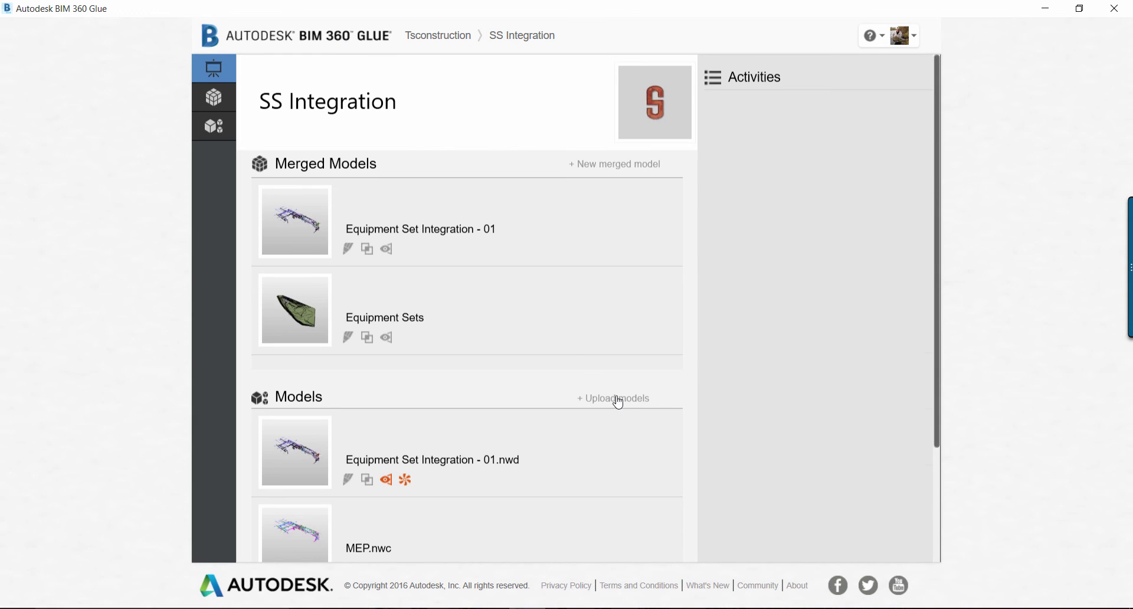
Upload Equipment Set Integration - 01.nwd from the Audubon - 2017 Revision4 folder to the SS Integration project's models.
{"action": "left_click", "coordinate": [618, 403]}
{"action": "left_click", "coordinate": [689, 254]}
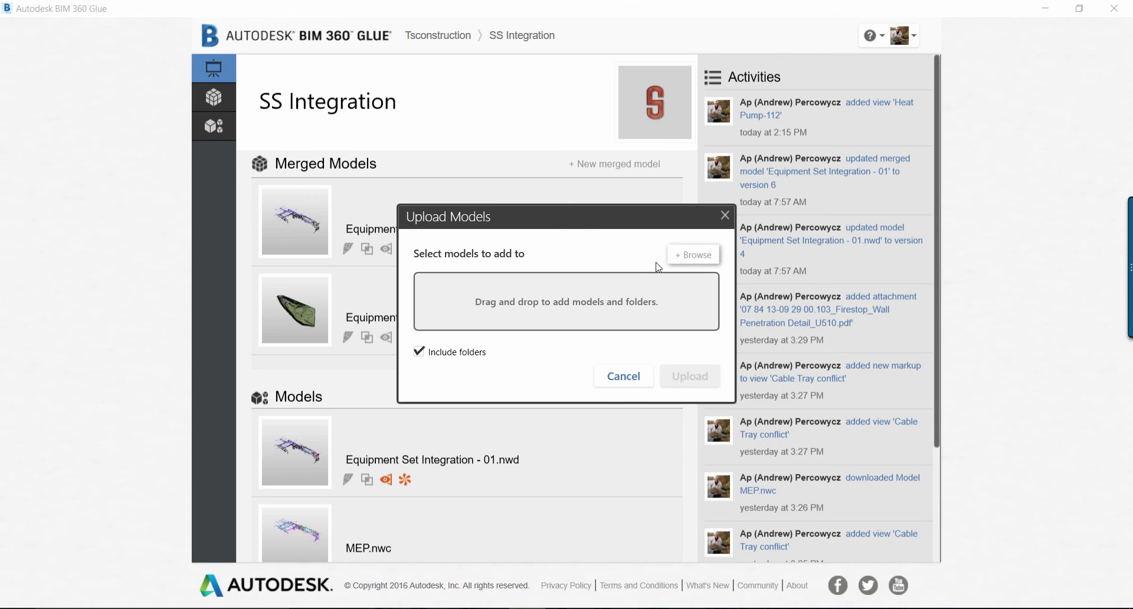
{"action": "left_click", "coordinate": [800, 141]}
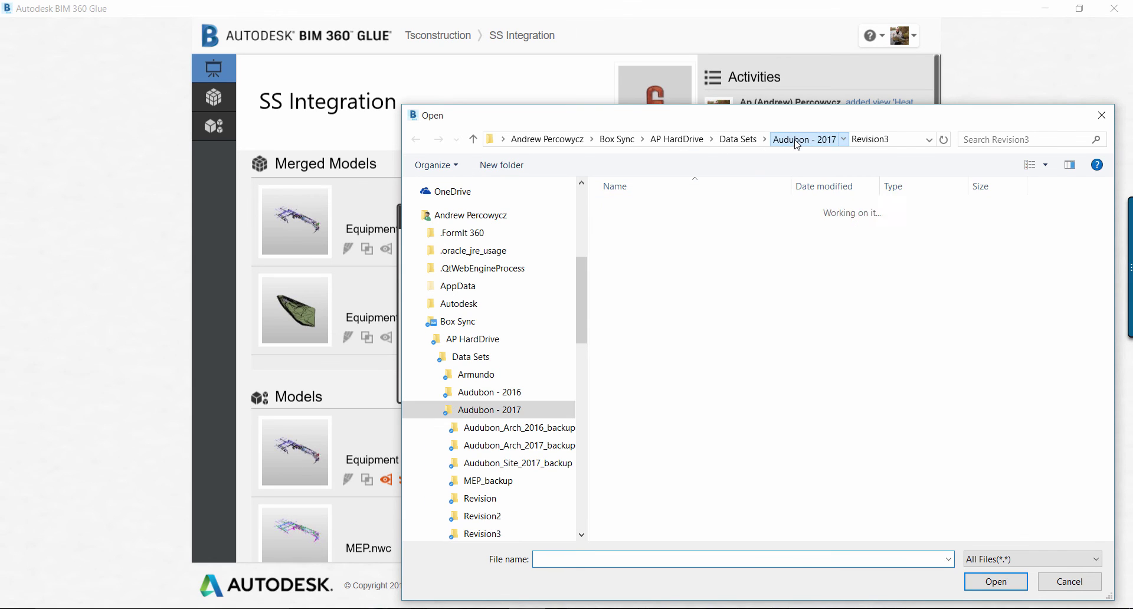
{"action": "double_click", "coordinate": [678, 321]}
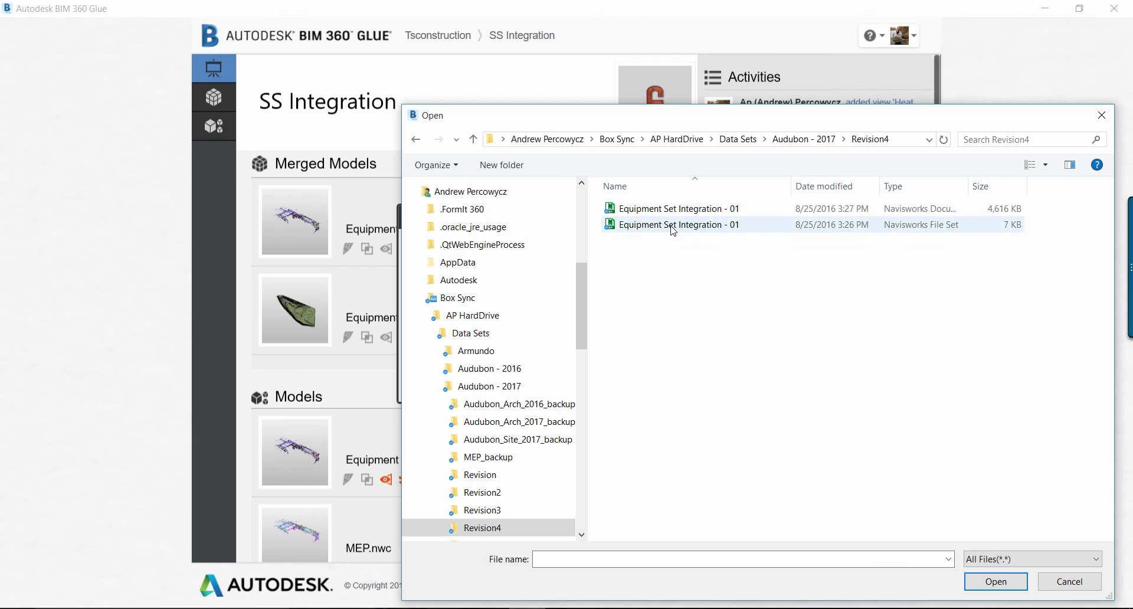
{"action": "left_click", "coordinate": [677, 213]}
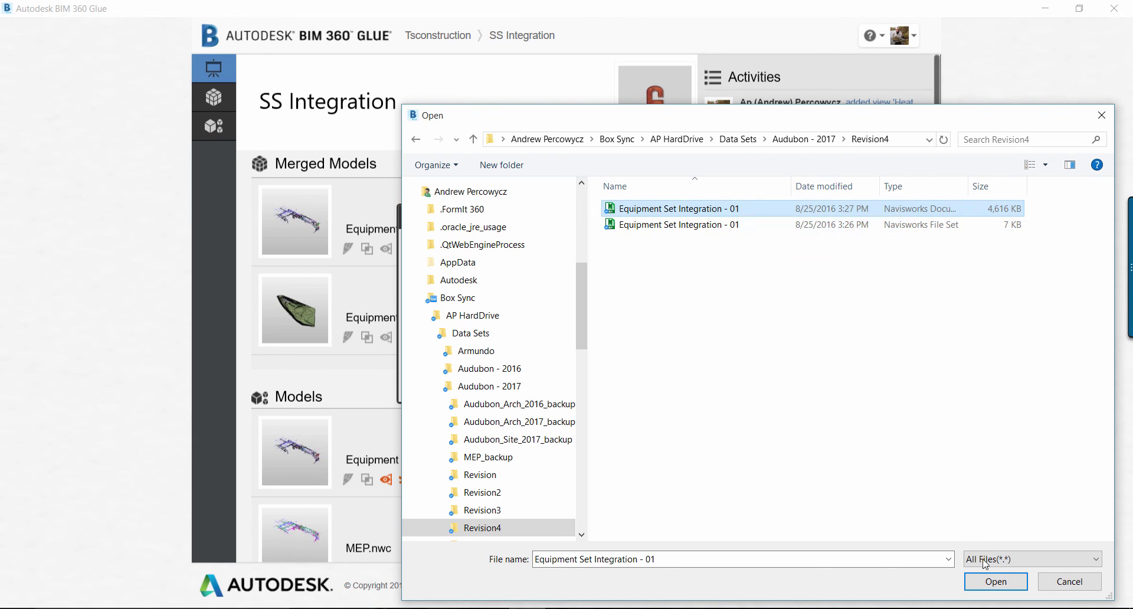
{"action": "left_click", "coordinate": [996, 581]}
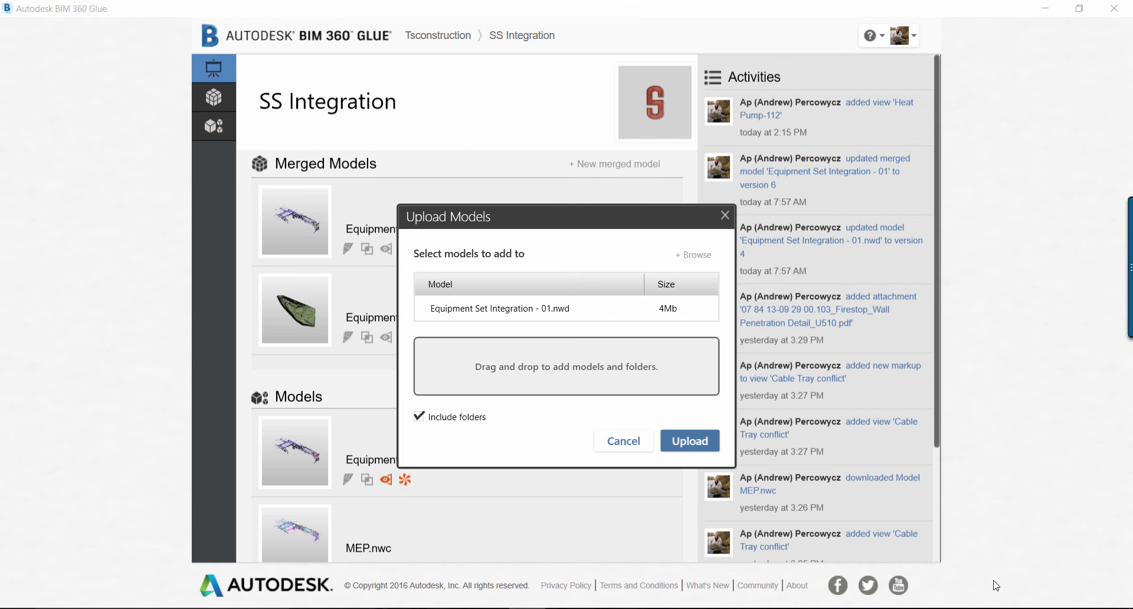
{"action": "left_click", "coordinate": [679, 441]}
{"action": "left_click", "coordinate": [698, 412]}
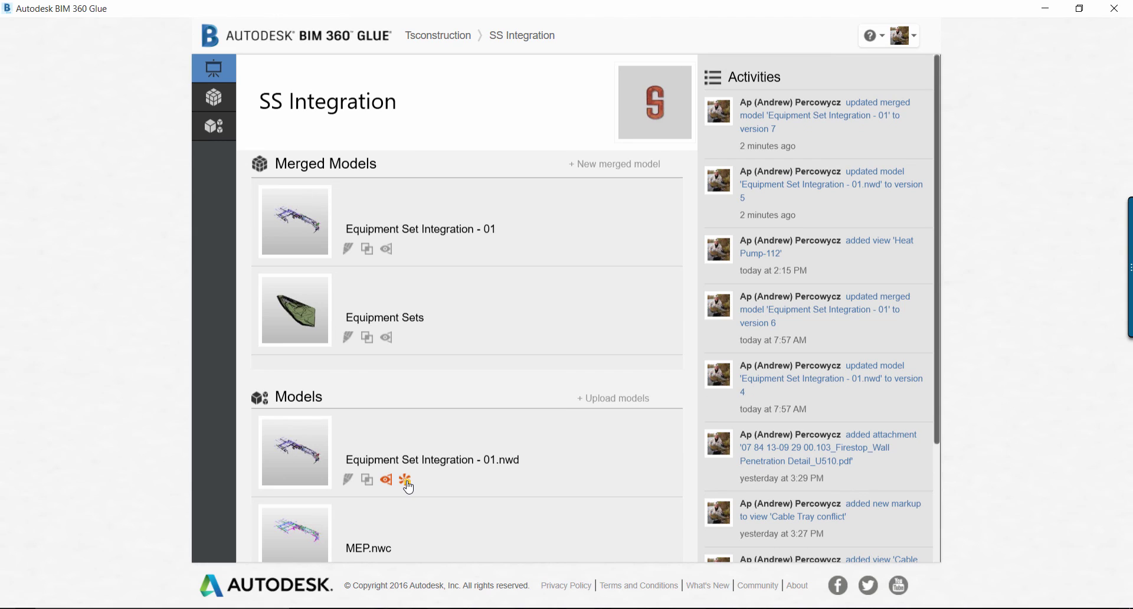
Check the Field sharing status of Equipment Set Integration - 01.nwd, open the model, and examine the colored heat pump and shower stalls.
{"action": "mouse_move", "coordinate": [409, 487]}
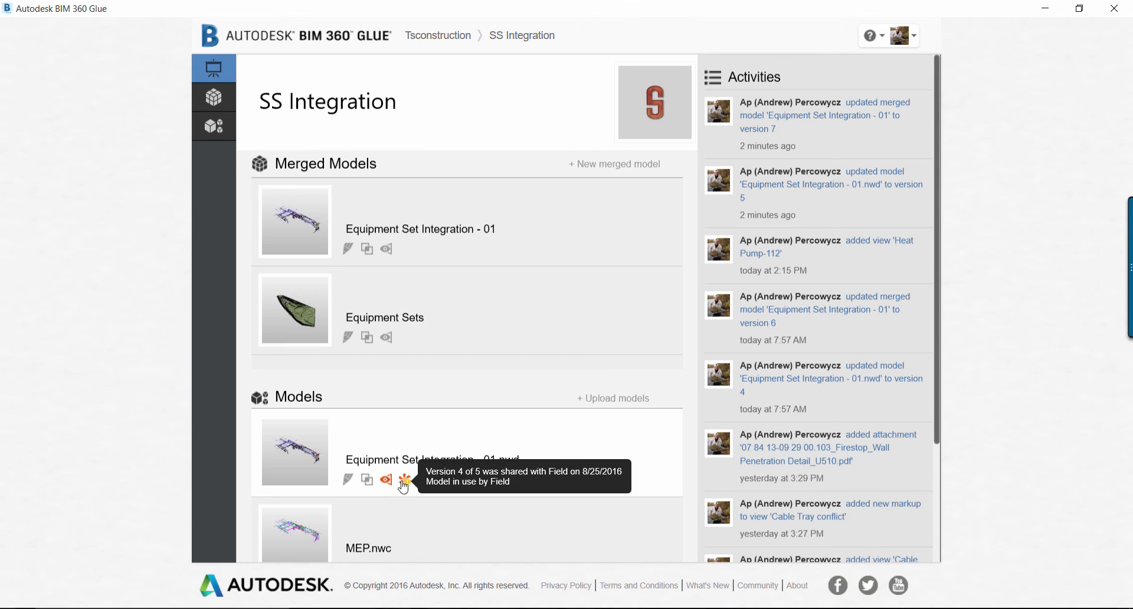
{"action": "left_click", "coordinate": [300, 464]}
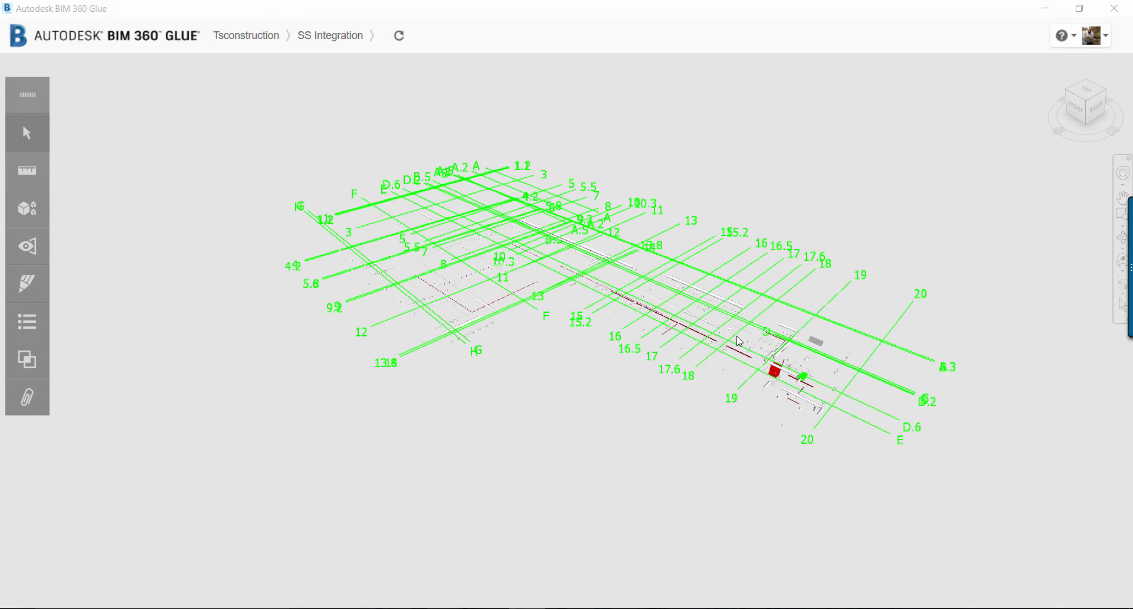
{"action": "scroll", "coordinate": [803, 382], "scroll_direction": "up", "scroll_amount": 5}
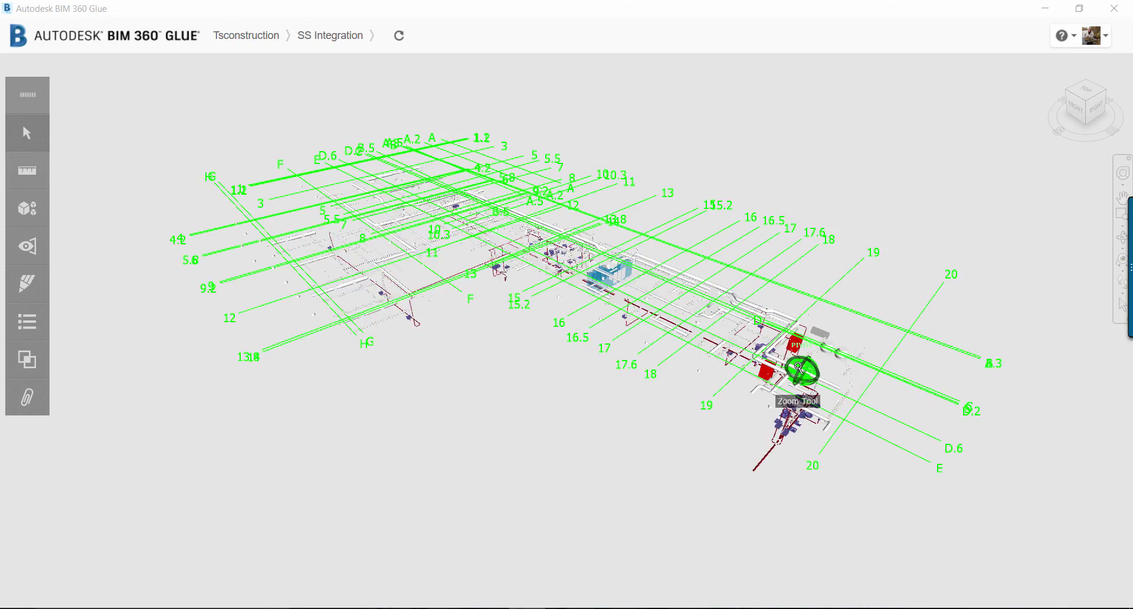
{"action": "scroll", "coordinate": [811, 378], "scroll_direction": "up", "scroll_amount": 8}
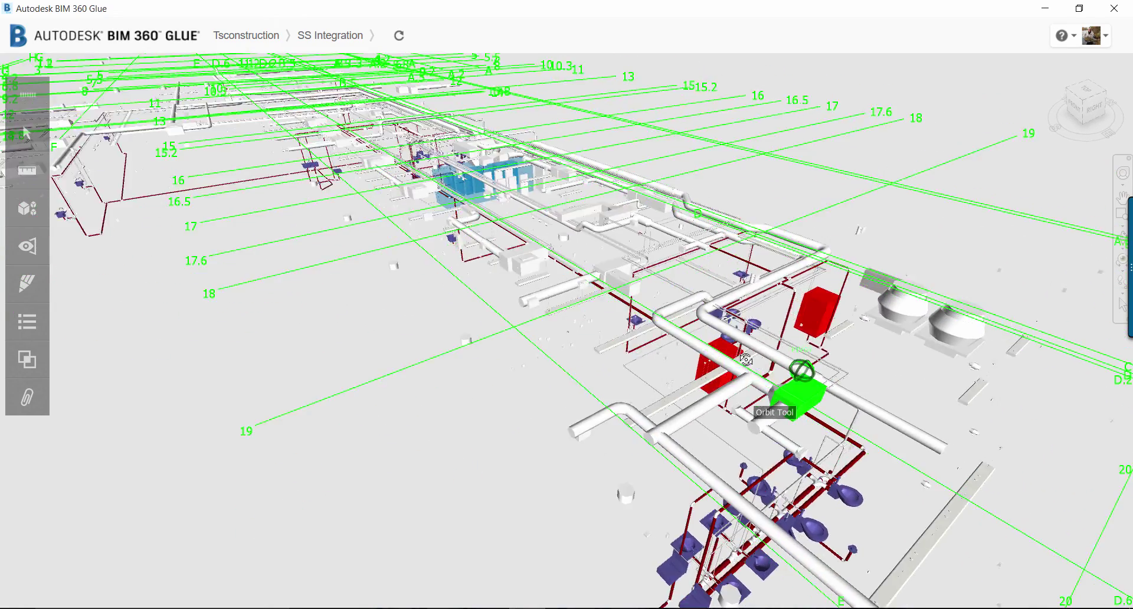
{"action": "scroll", "coordinate": [866, 411], "scroll_direction": "up", "scroll_amount": 2}
{"action": "middle_click_drag", "start_coordinate": [882, 415], "coordinate": [718, 407]}
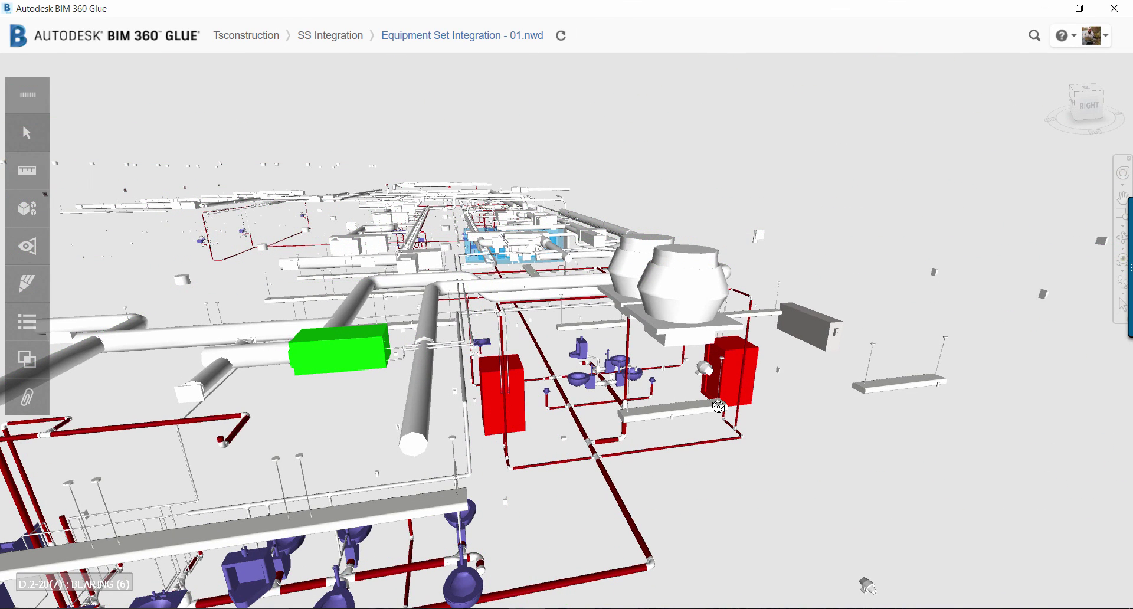